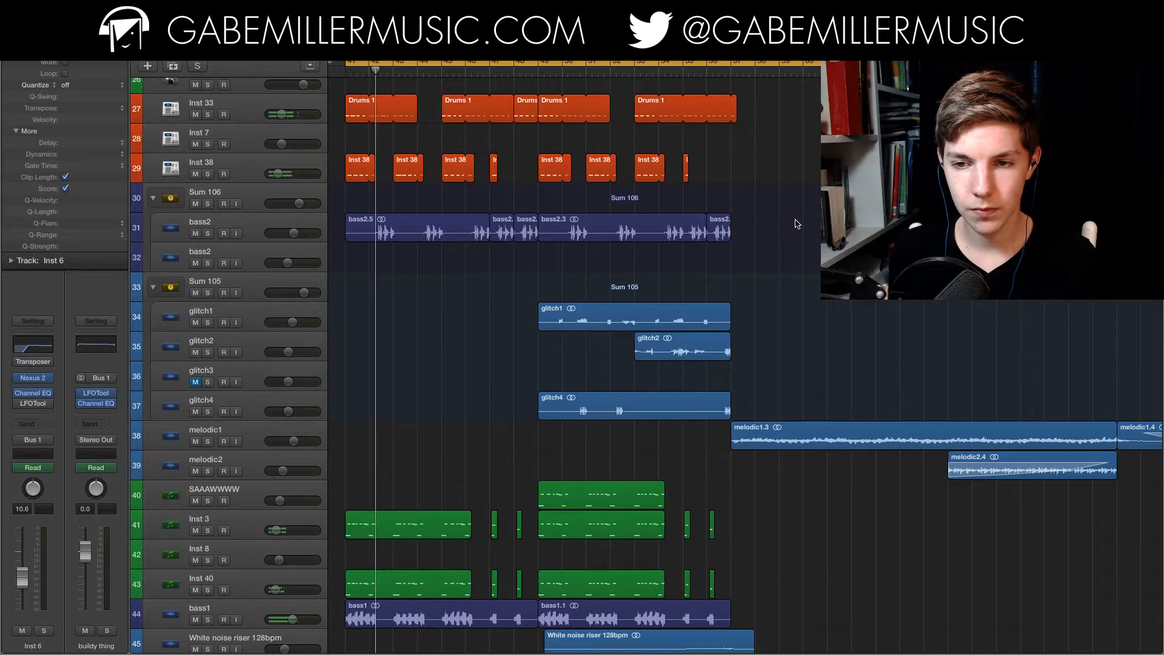
- Solo the Inst 33 and Inst 38 drum tracks during playback to hear the drop's drums alone
scroll(798, 224, down, 9)
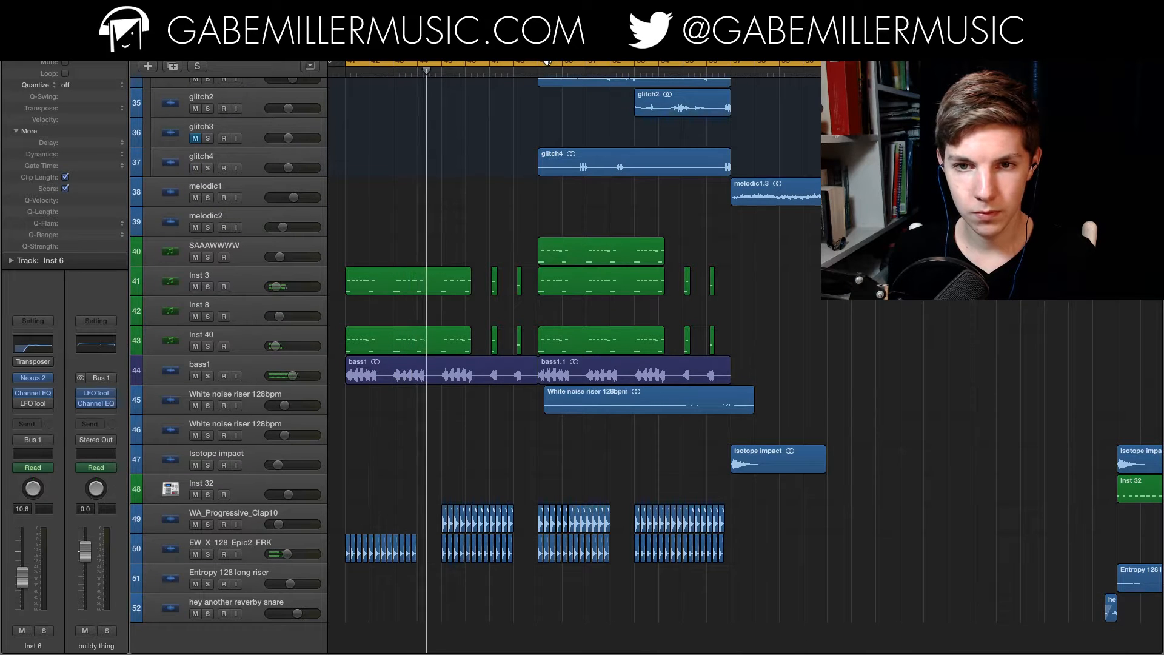
scroll(462, 118, up, 20)
click(209, 422)
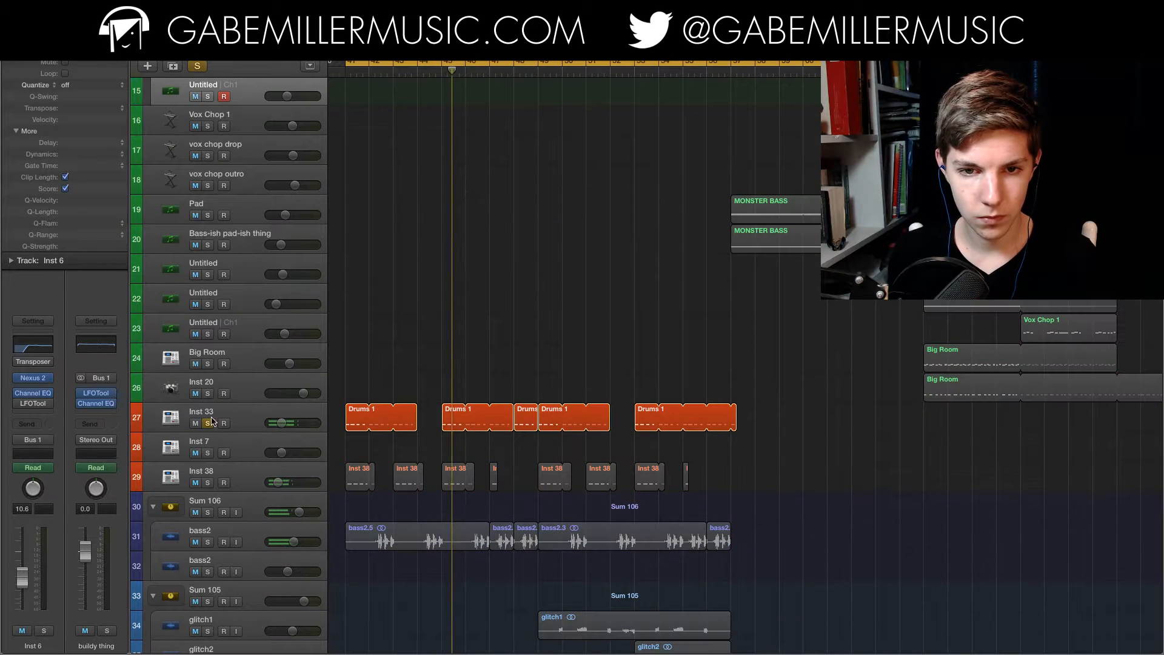
scroll(212, 421, down, 3)
click(209, 412)
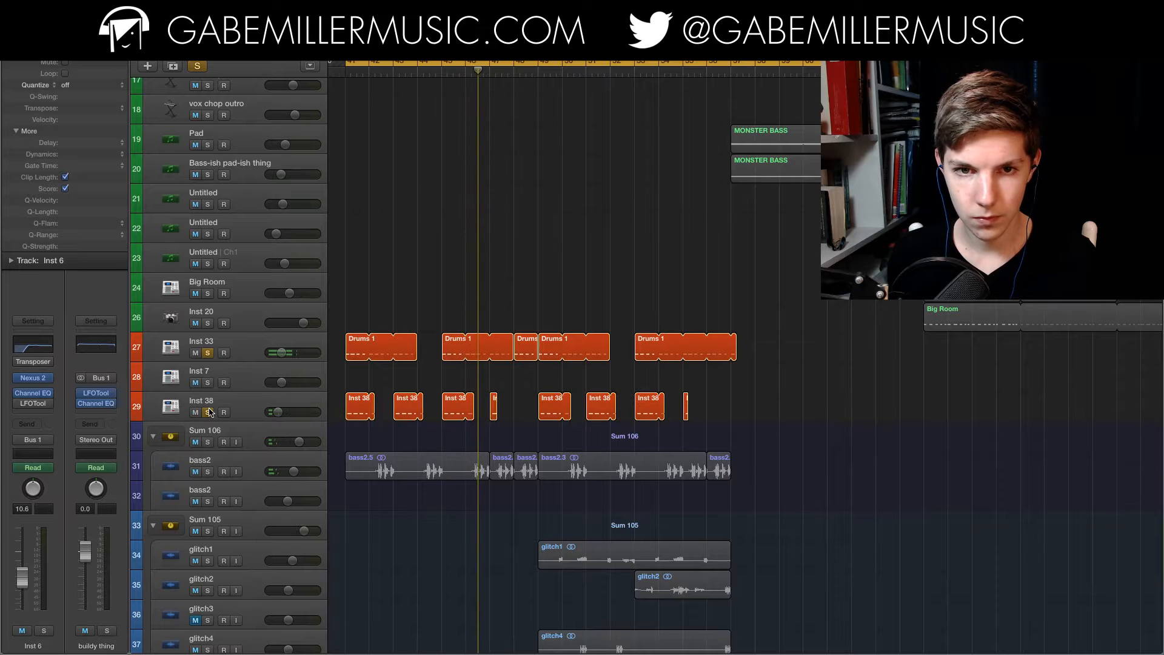
key(space)
- Replay the drop from bar 41 and add the bass2 track holding the audio regions to the solo
scroll(430, 391, down, 6)
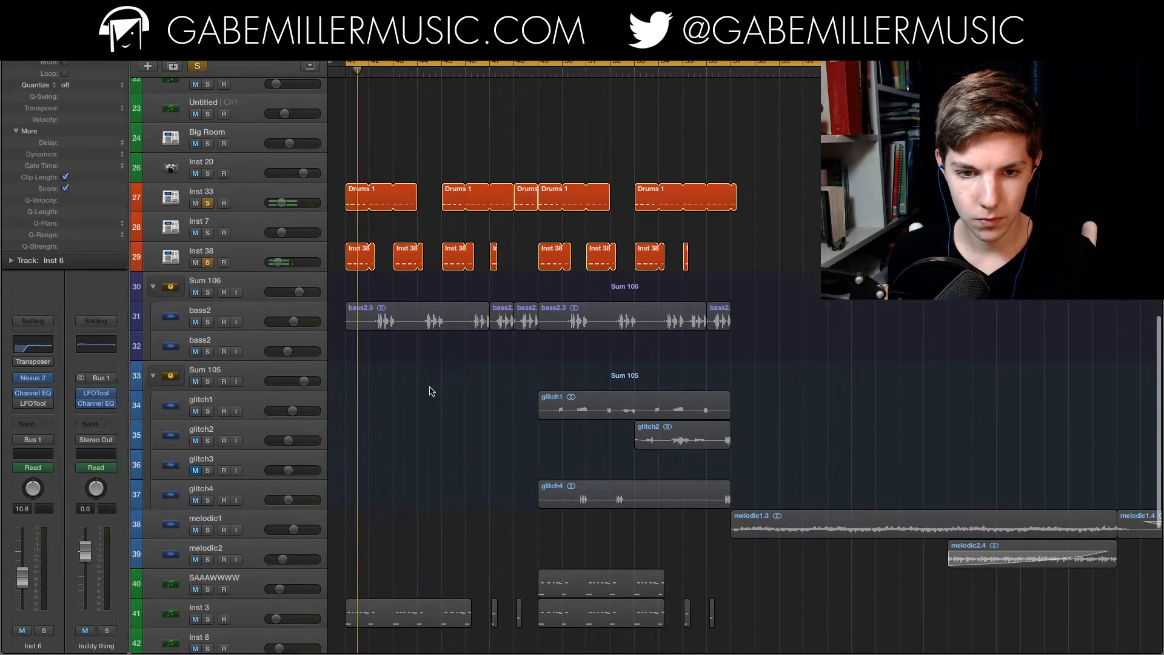
scroll(430, 392, down, 1)
key(space)
click(208, 303)
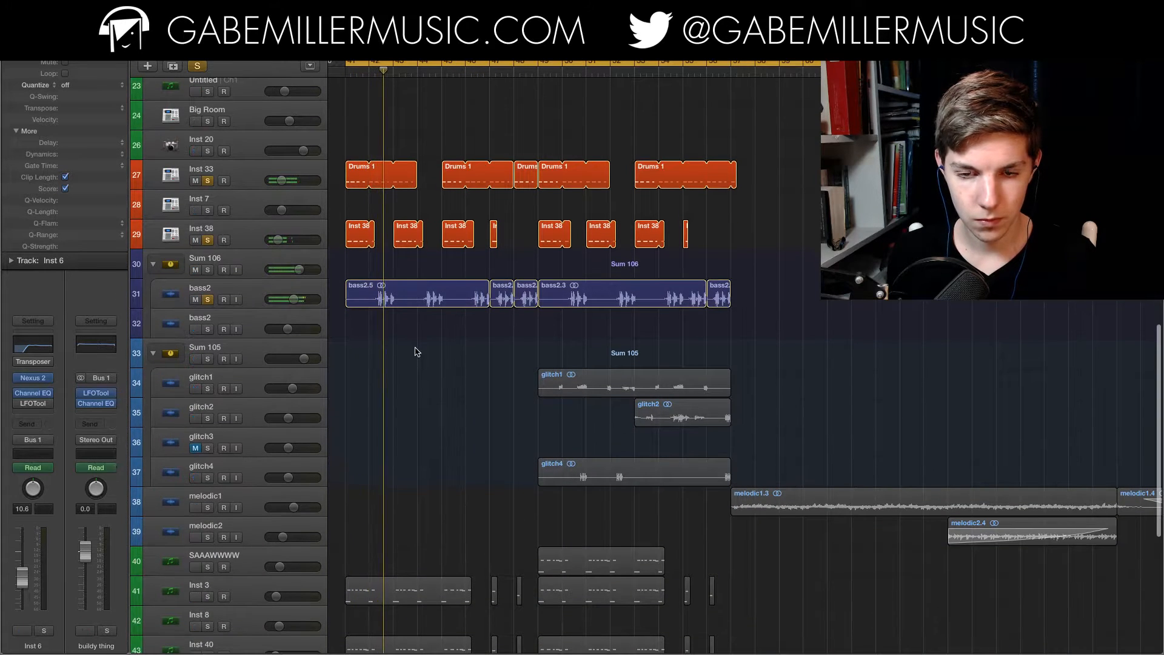
- Add the Inst 3 and Inst 40 synth tracks to the soloed layers while the drop plays
scroll(416, 353, down, 4)
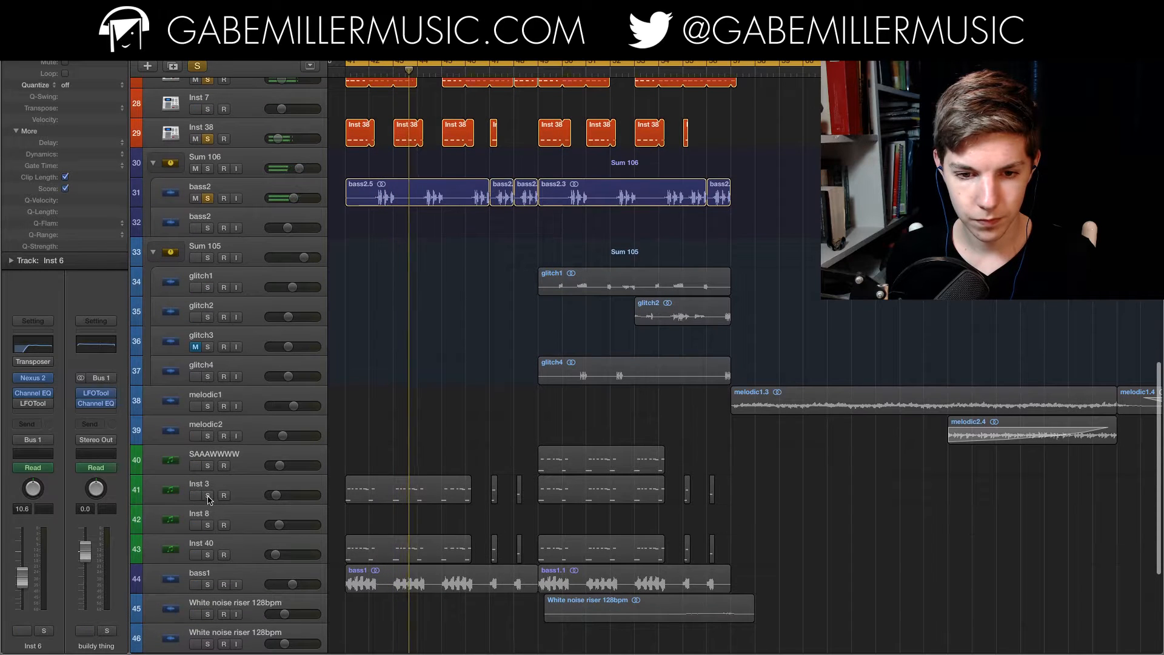
click(208, 496)
scroll(406, 458, down, 3)
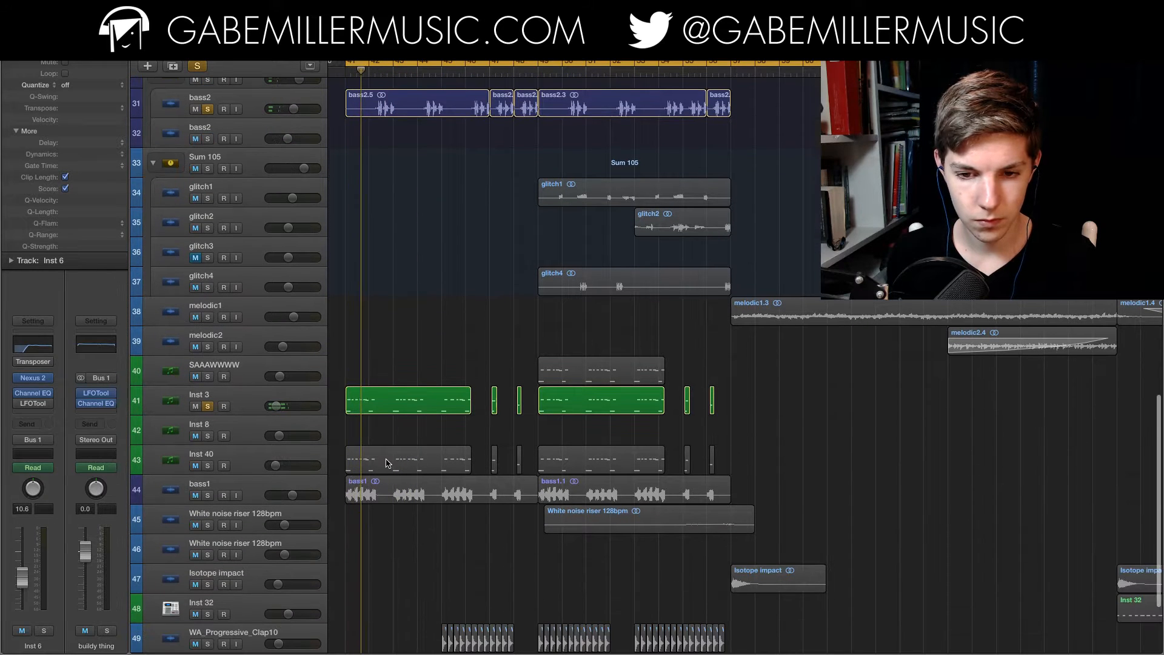
click(208, 465)
scroll(269, 439, down, 3)
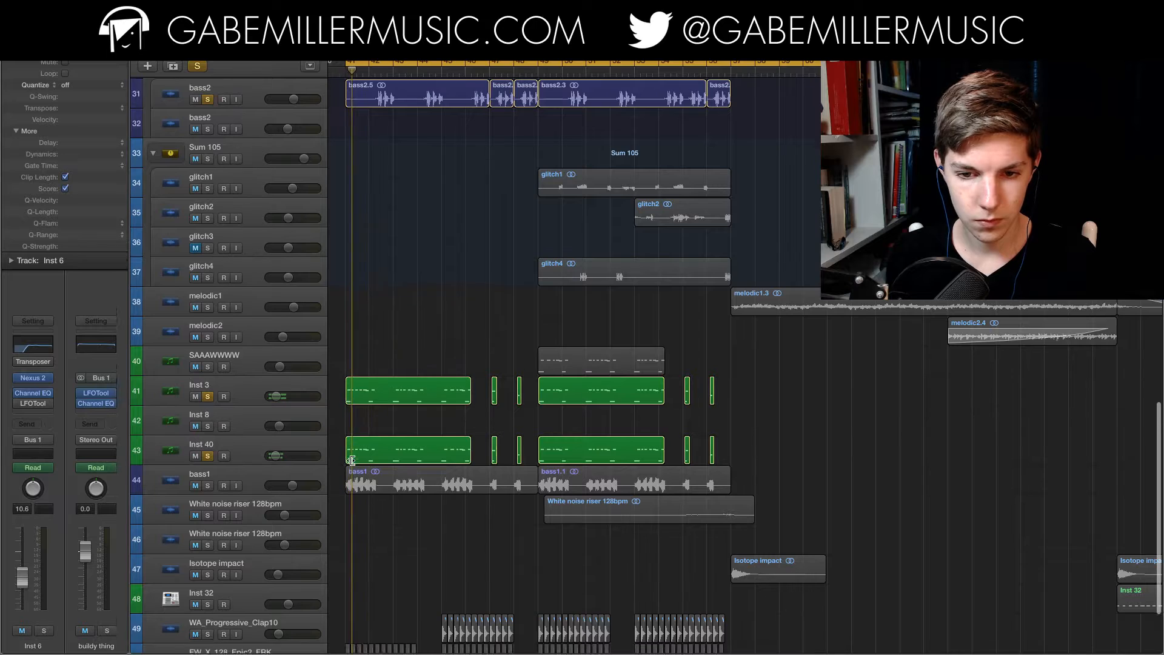
- Add the bass1 and EW_X_128_Epic2_FRK tracks to the soloed layers
click(208, 419)
scroll(395, 462, down, 2)
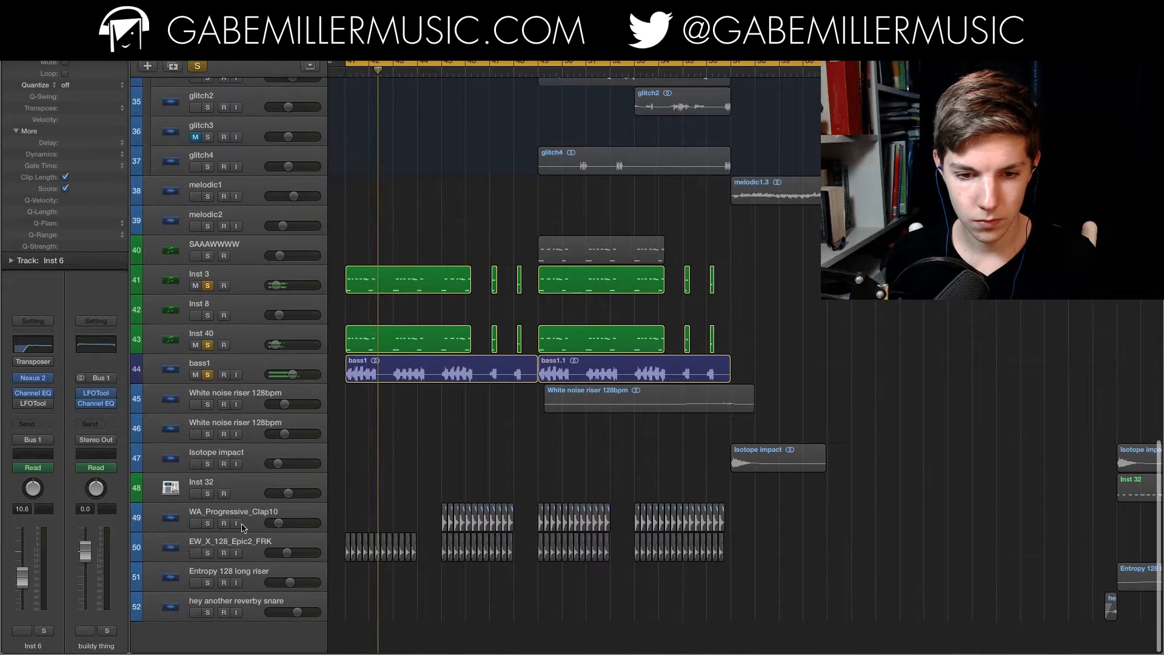
click(208, 554)
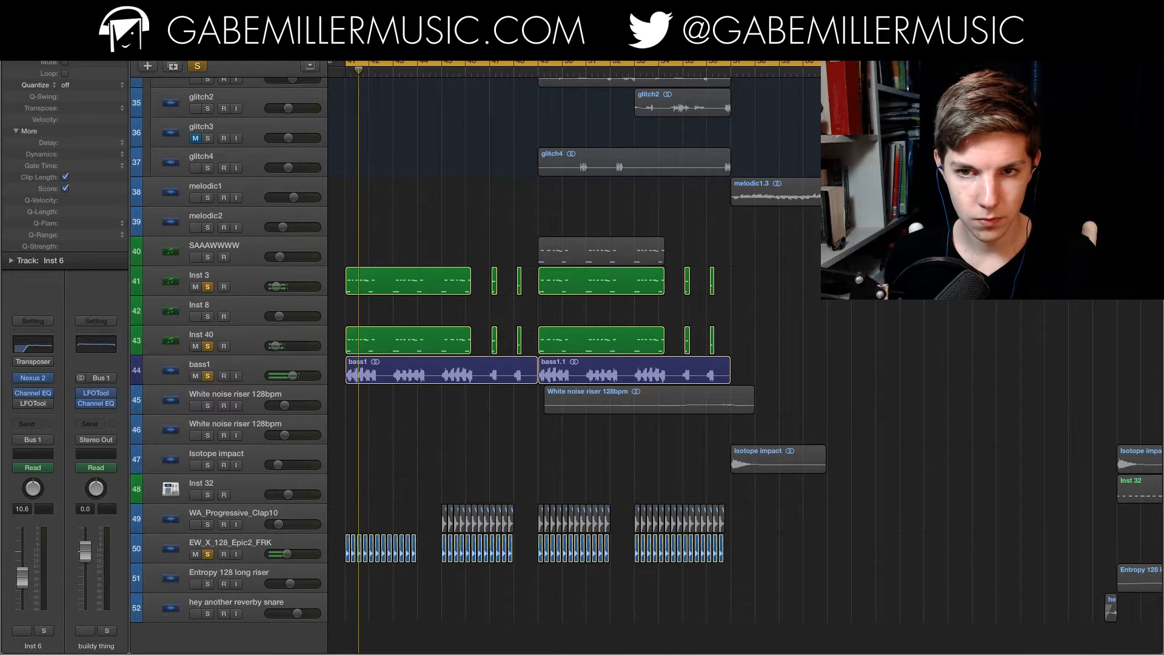
- Review the full track list and add WA_Progressive_Clap10 to the soloed layers
scroll(420, 225, up, 15)
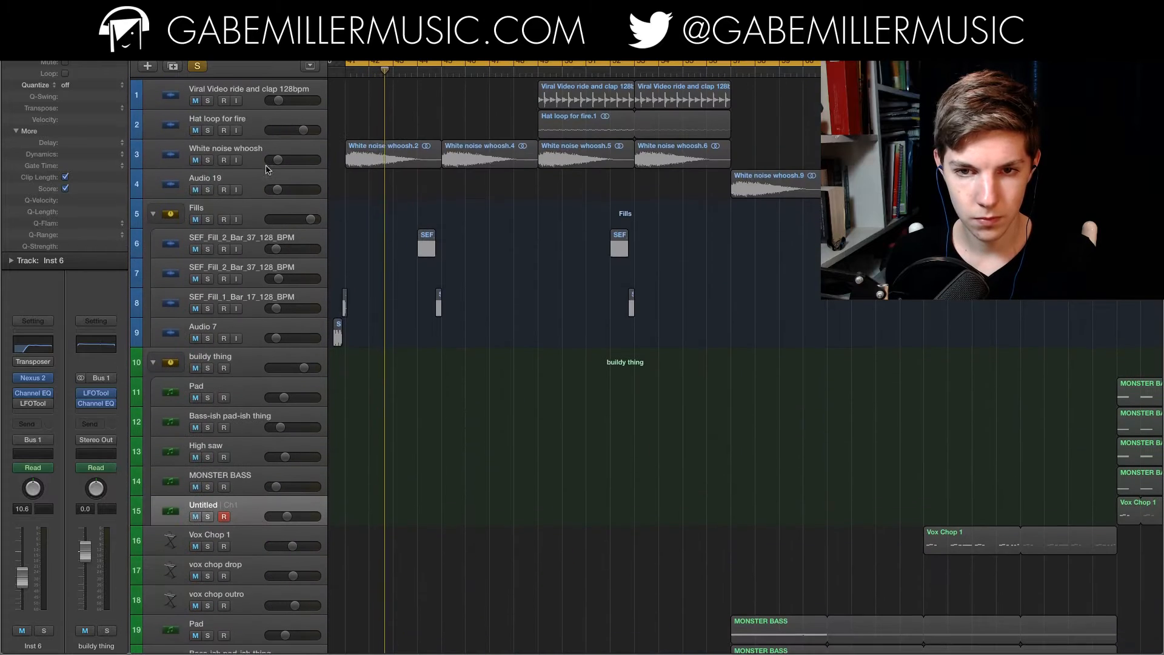
scroll(459, 262, down, 4)
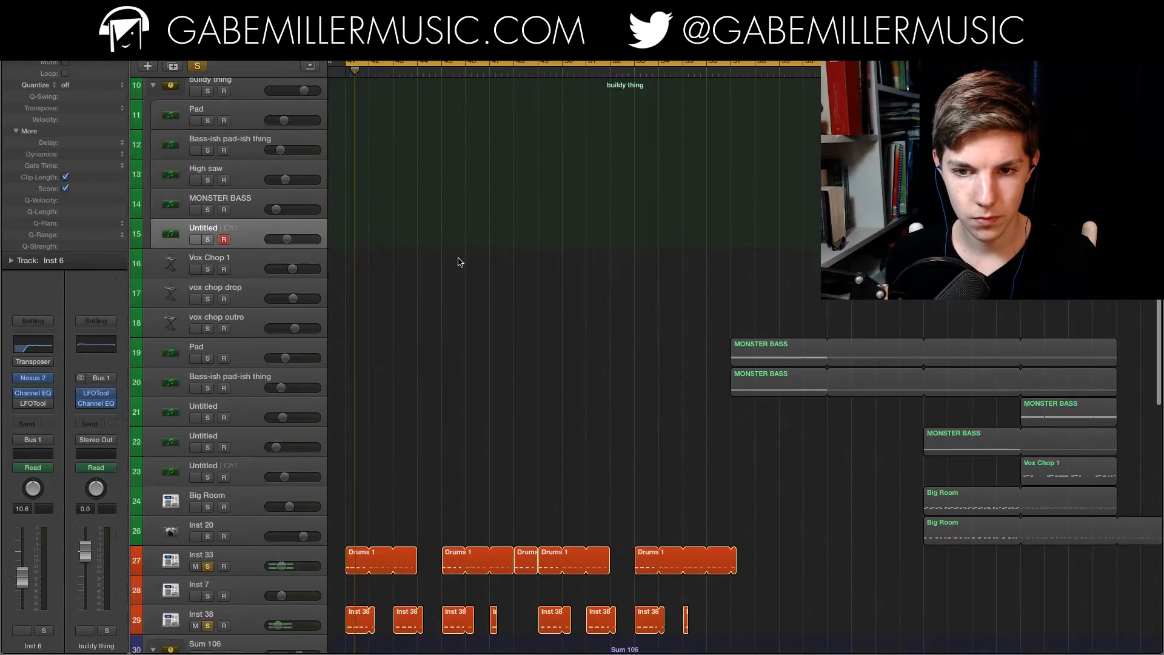
scroll(459, 262, down, 11)
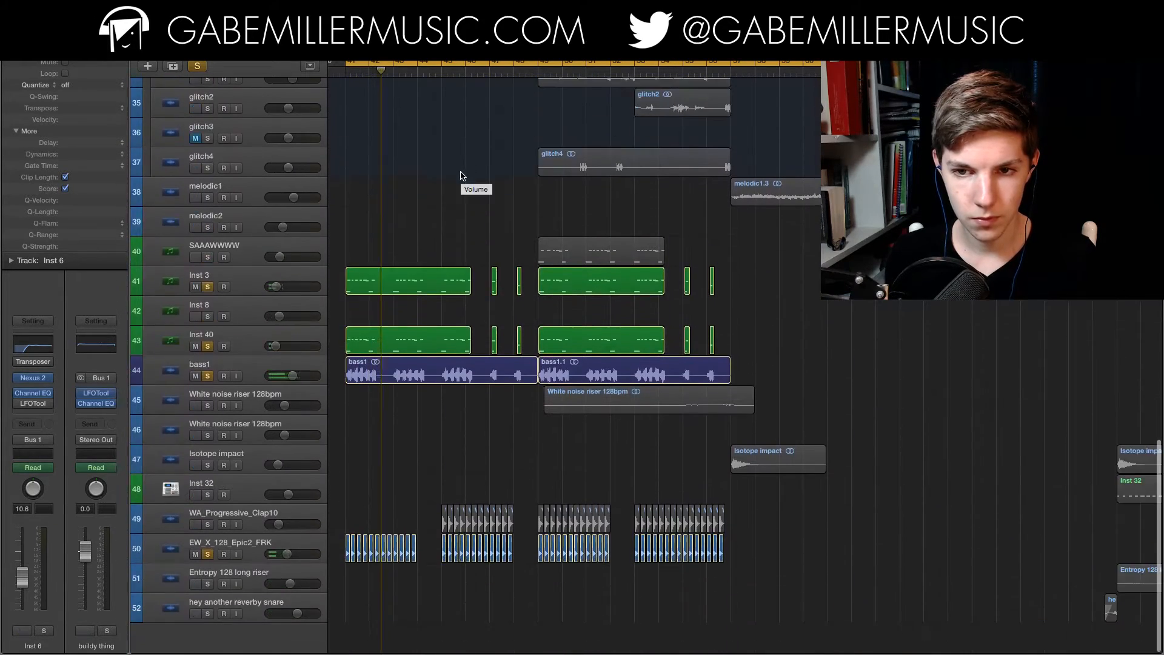
click(207, 523)
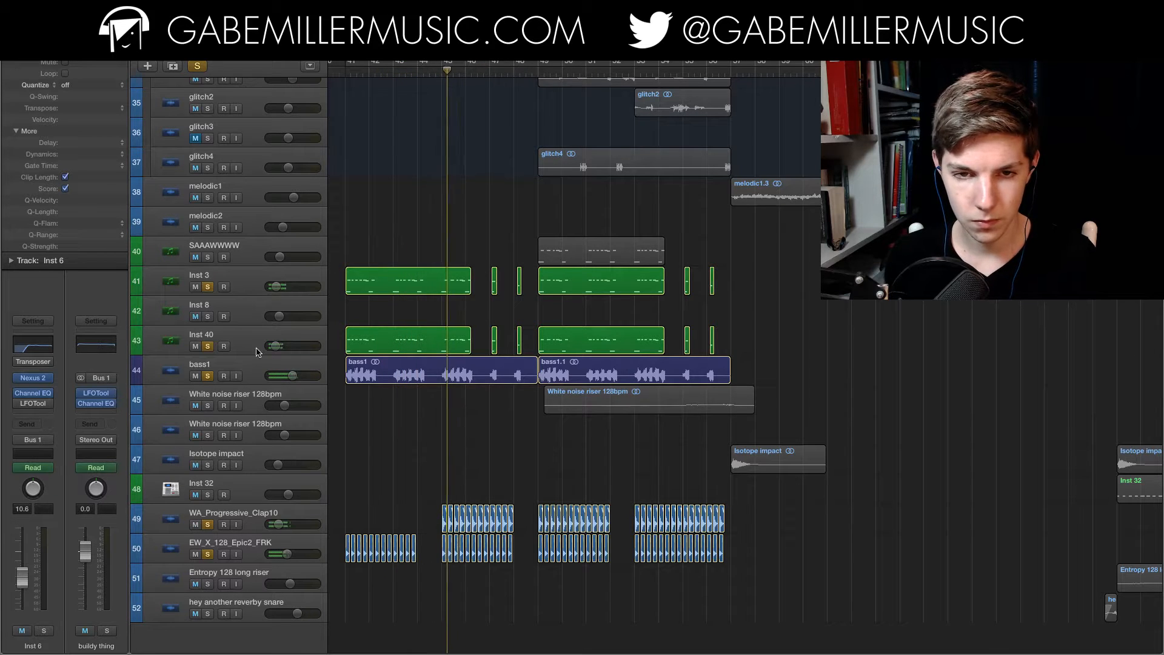
- Clear all solos, audition WA_Progressive_Clap10 alone, and release its solo
click(201, 68)
click(208, 526)
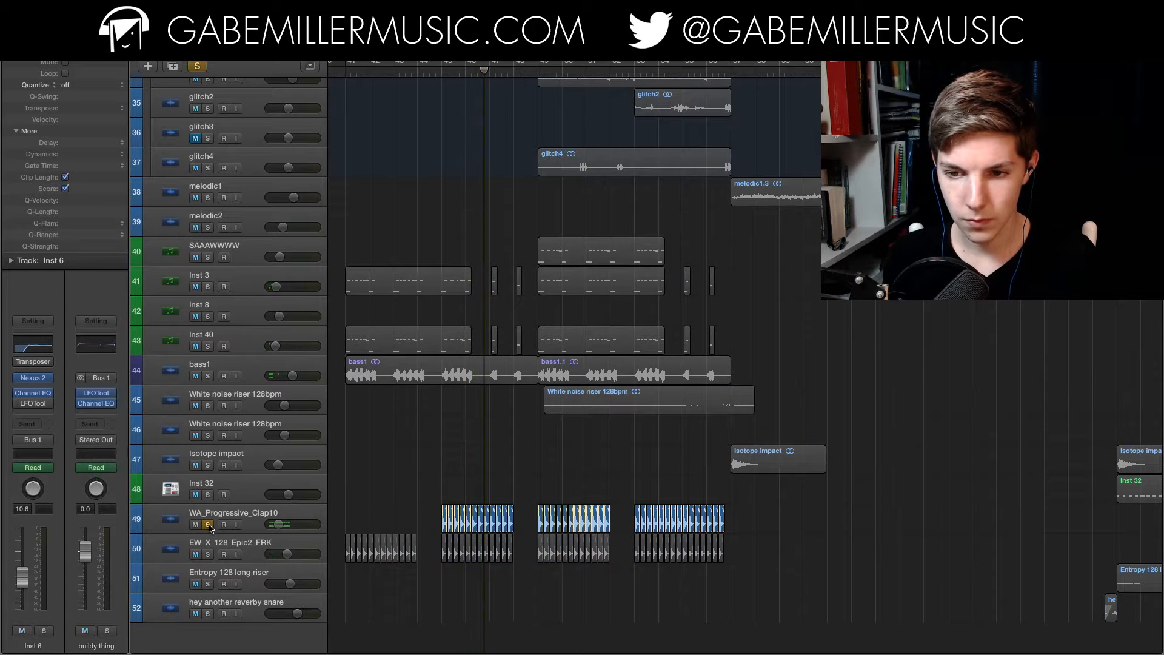
key(s)
- Play from bar 49 and solo the SAAAWWWW, glitch4 and glitch1 tracks to hear the added layers
scroll(506, 98, right, 3)
click(500, 66)
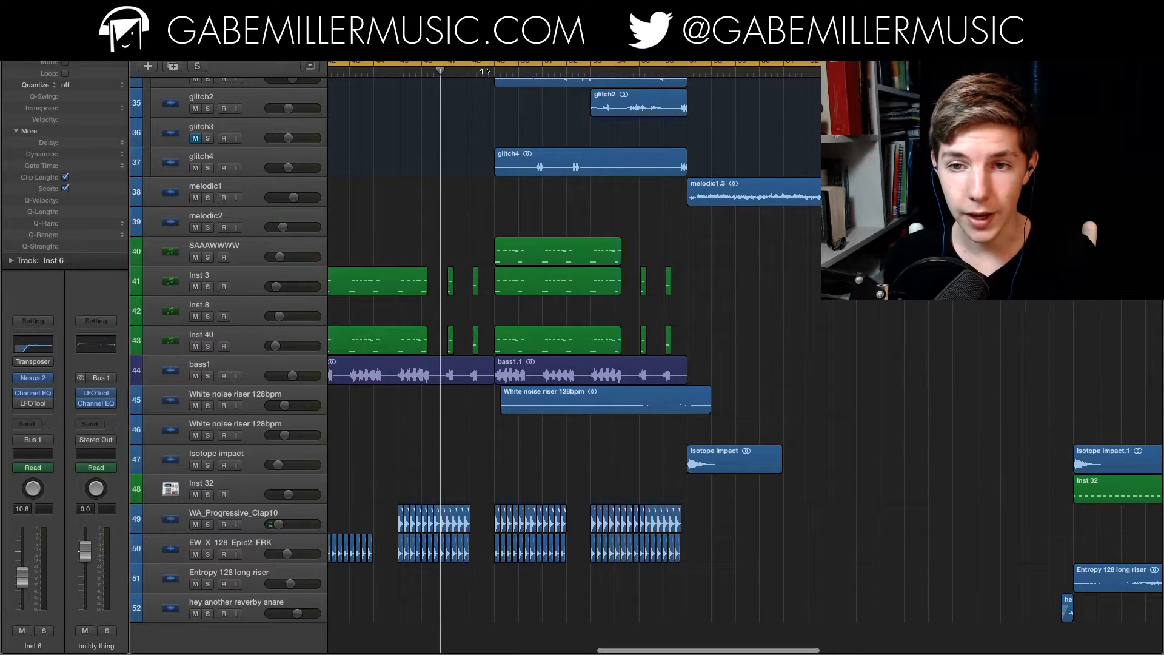
scroll(364, 243, up, 4)
click(208, 364)
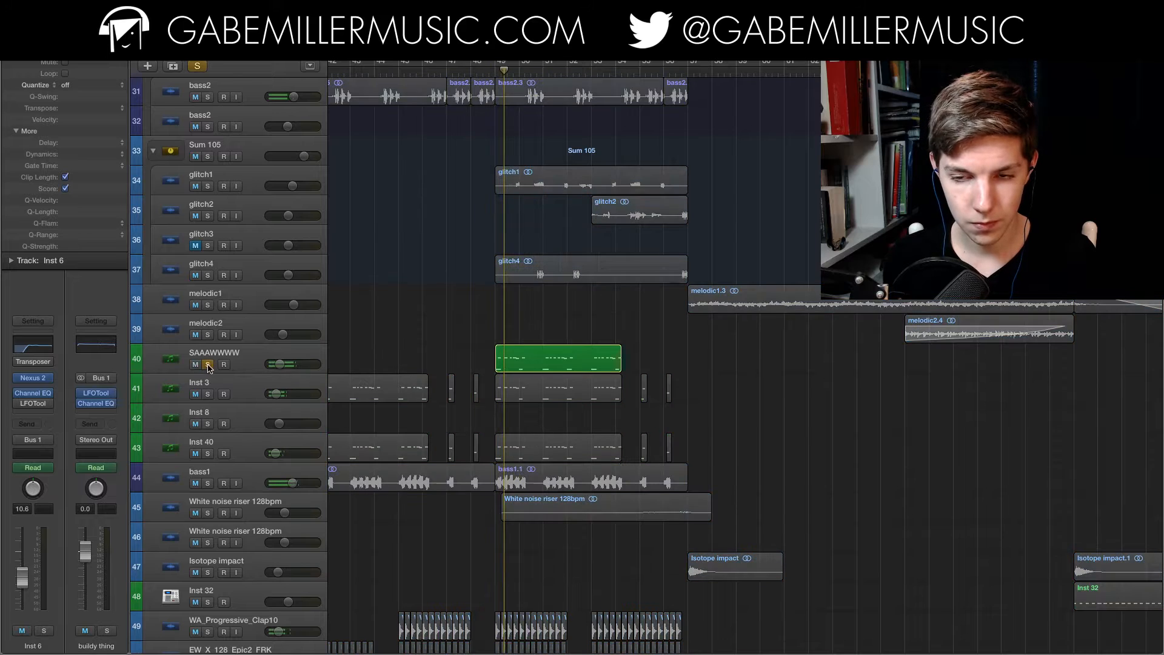
click(207, 276)
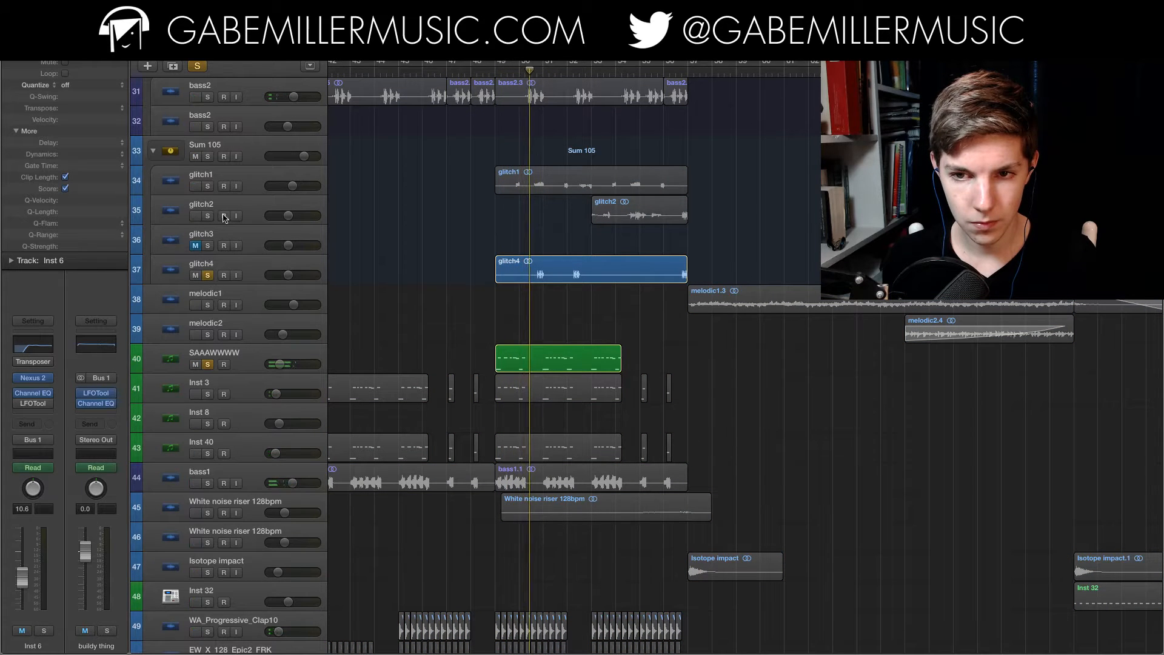
click(207, 186)
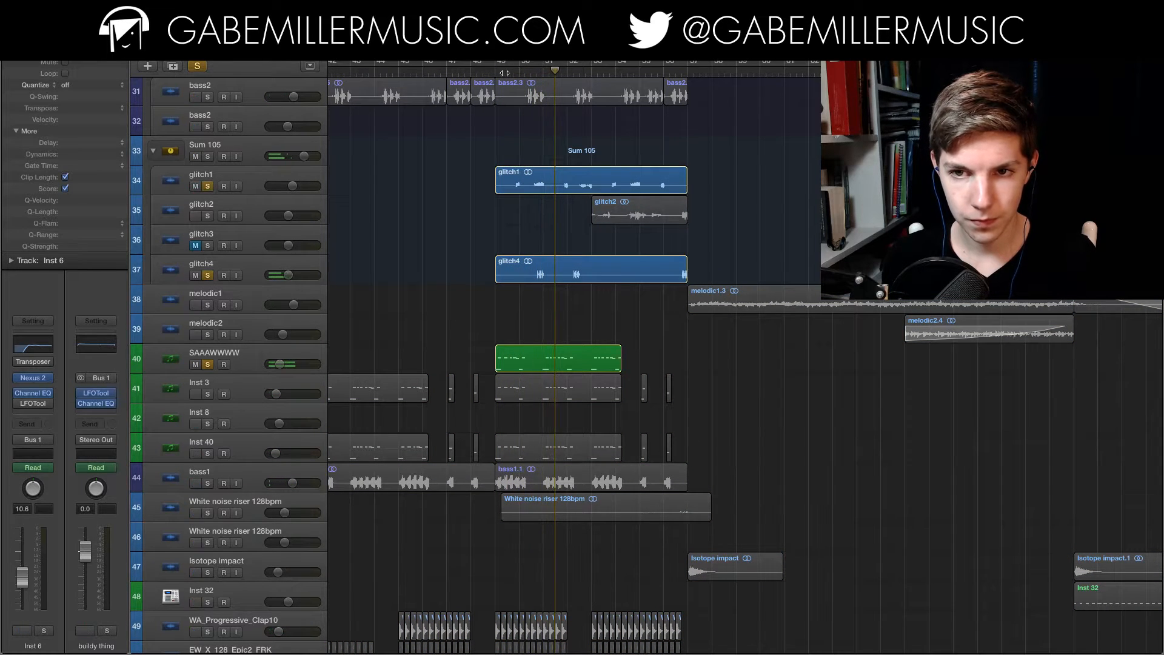
- Listen to the soloed second-half layers while reviewing the tracks above them, and clear all solos
scroll(470, 243, up, 2)
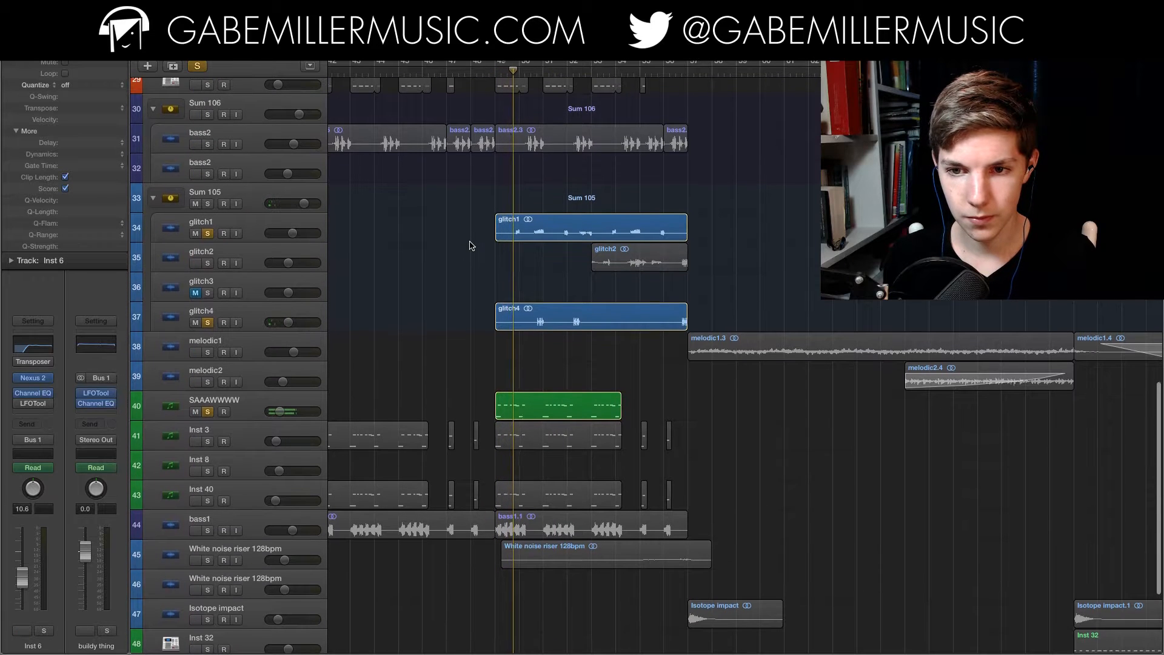
scroll(470, 245, up, 2)
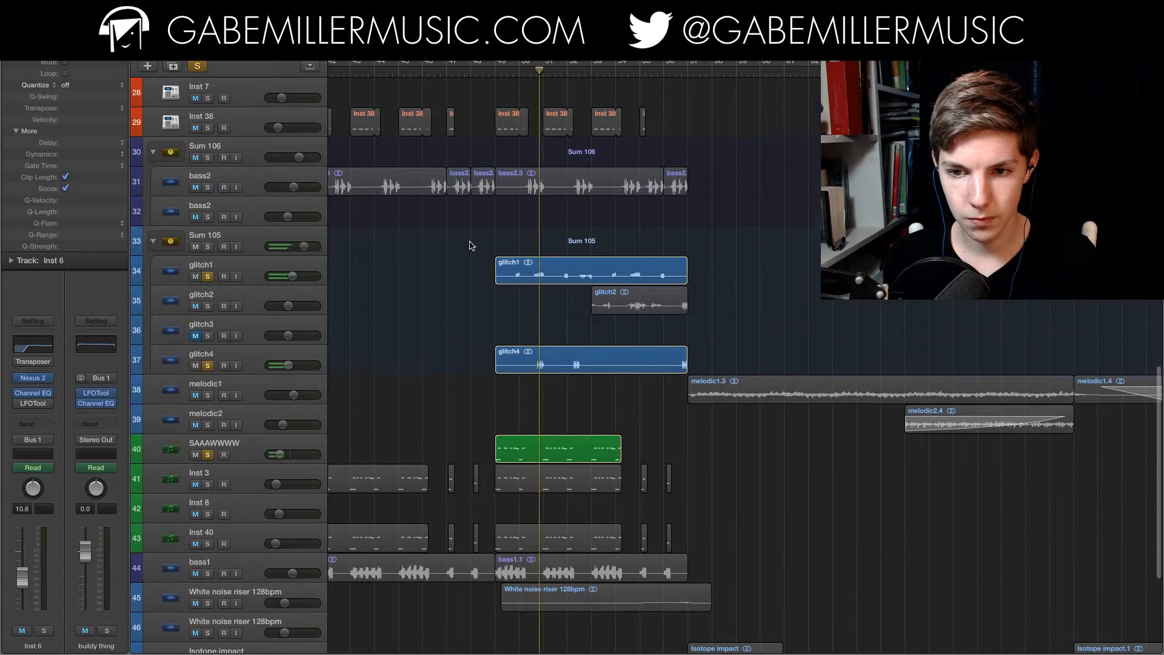
scroll(469, 245, up, 8)
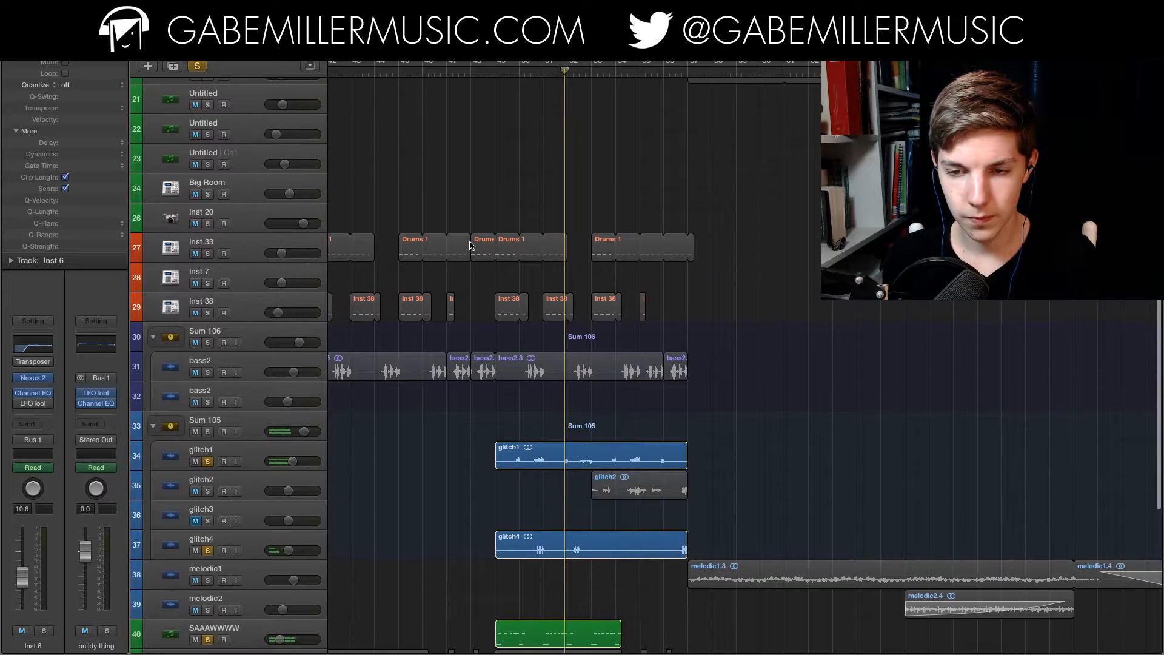
scroll(468, 247, up, 1)
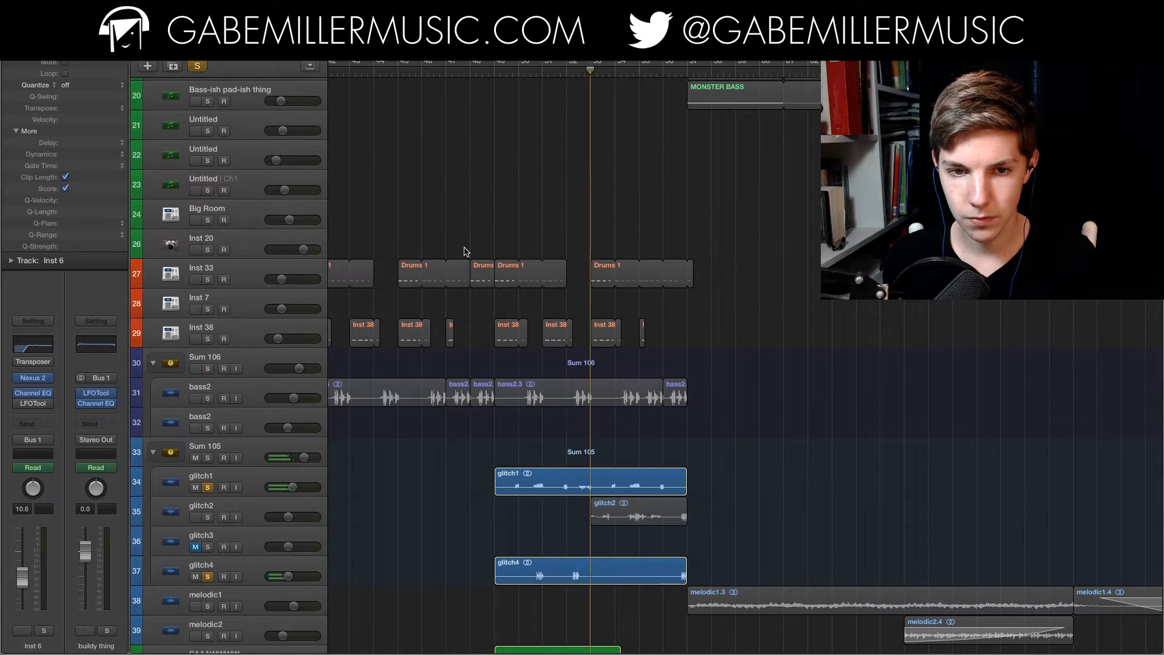
scroll(465, 251, up, 2)
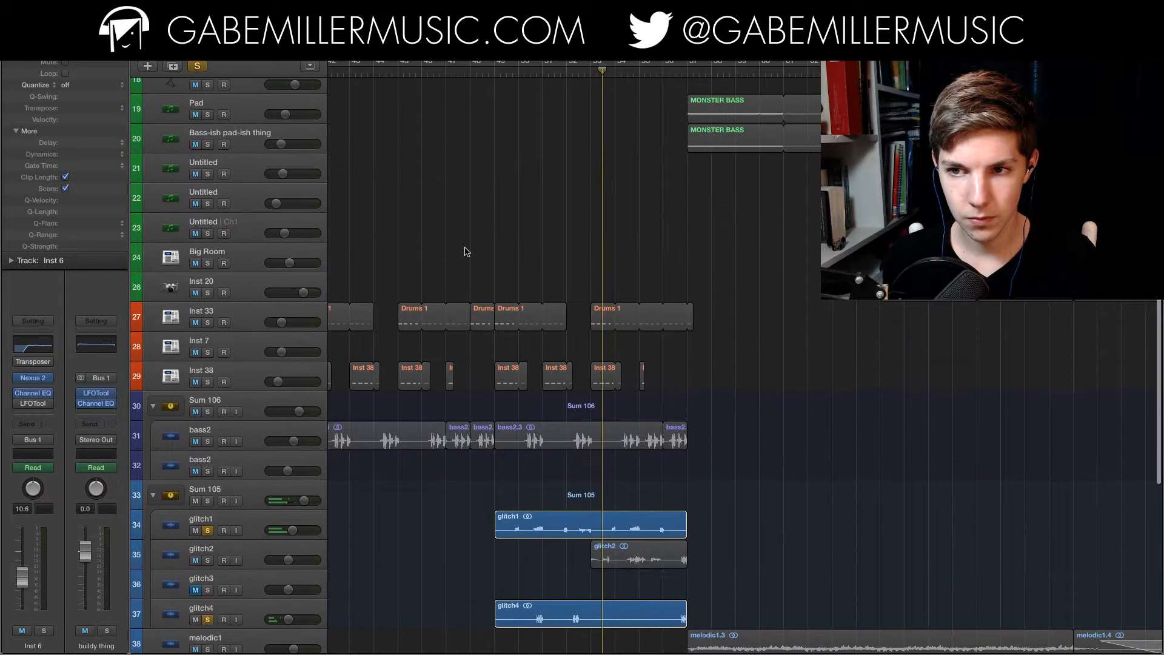
click(198, 67)
- Return to the start of the drop at bar 41 and solo only Inst 33 and Inst 38
scroll(627, 167, left, 10)
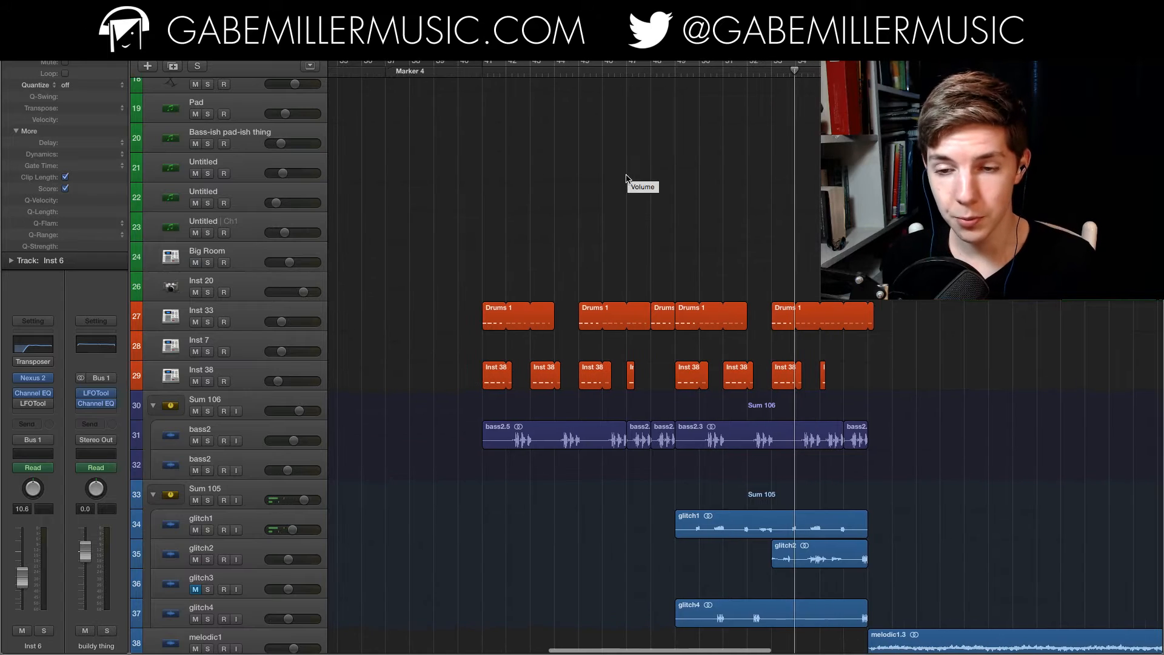
scroll(627, 174, down, 3)
key(ctrl+s)
scroll(485, 242, up, 1)
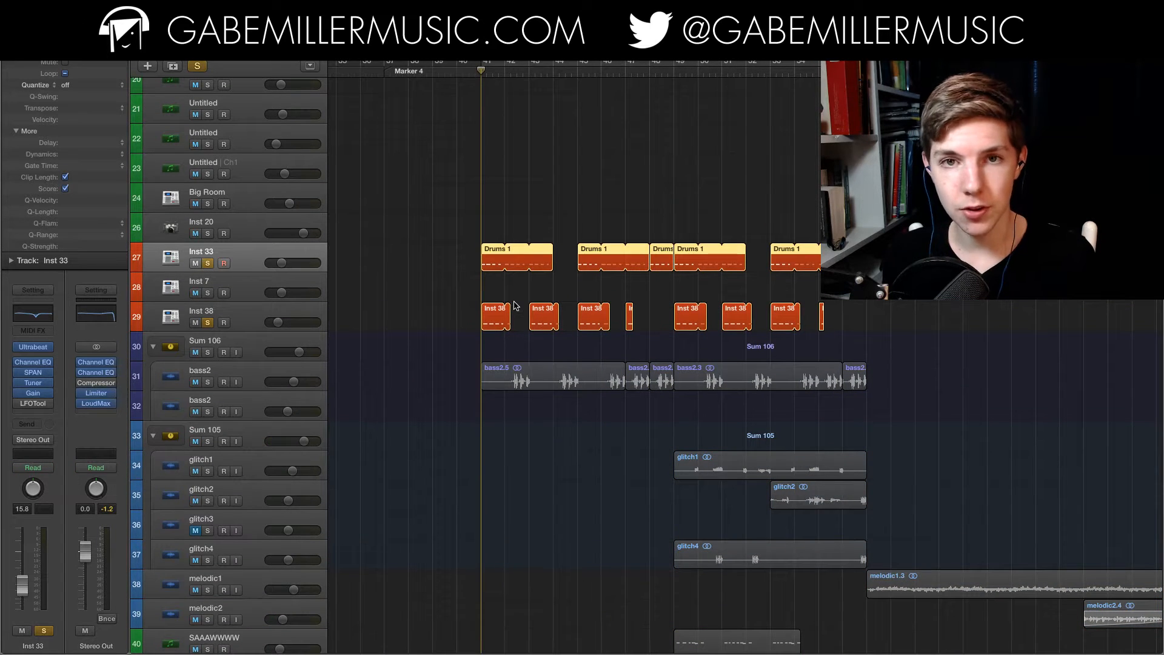
- Enlarge the timeline horizontally around the drop and play the soloed Inst 33 and Inst 38 tracks
scroll(561, 270, down, 1)
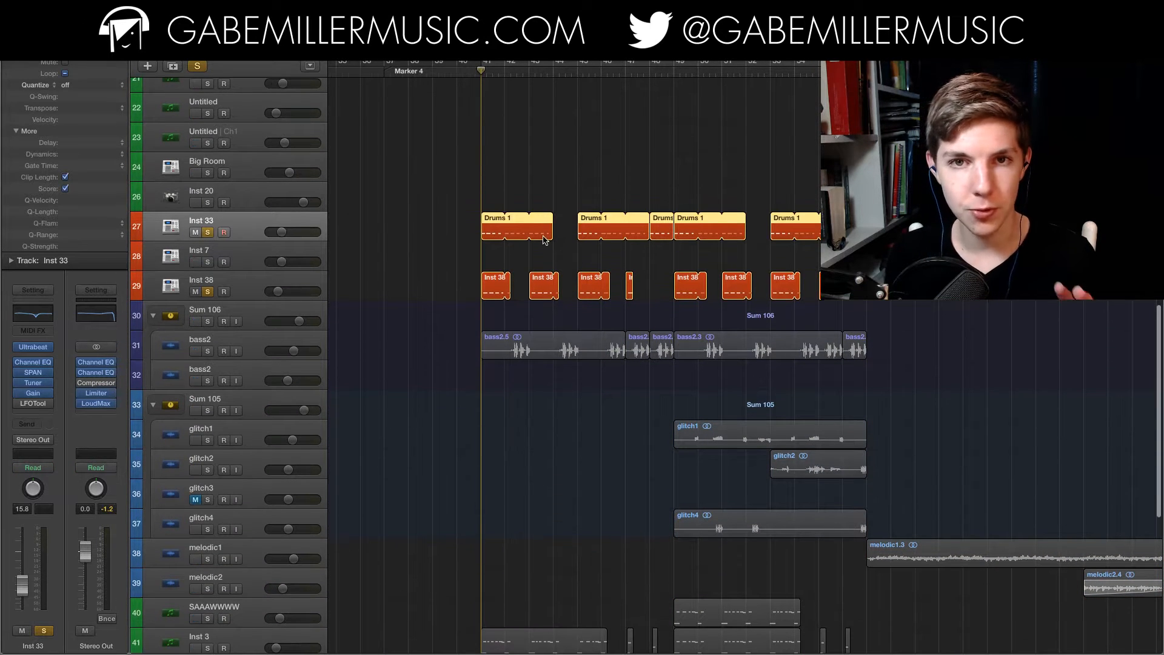
scroll(543, 303, down, 8)
scroll(558, 330, up, 6)
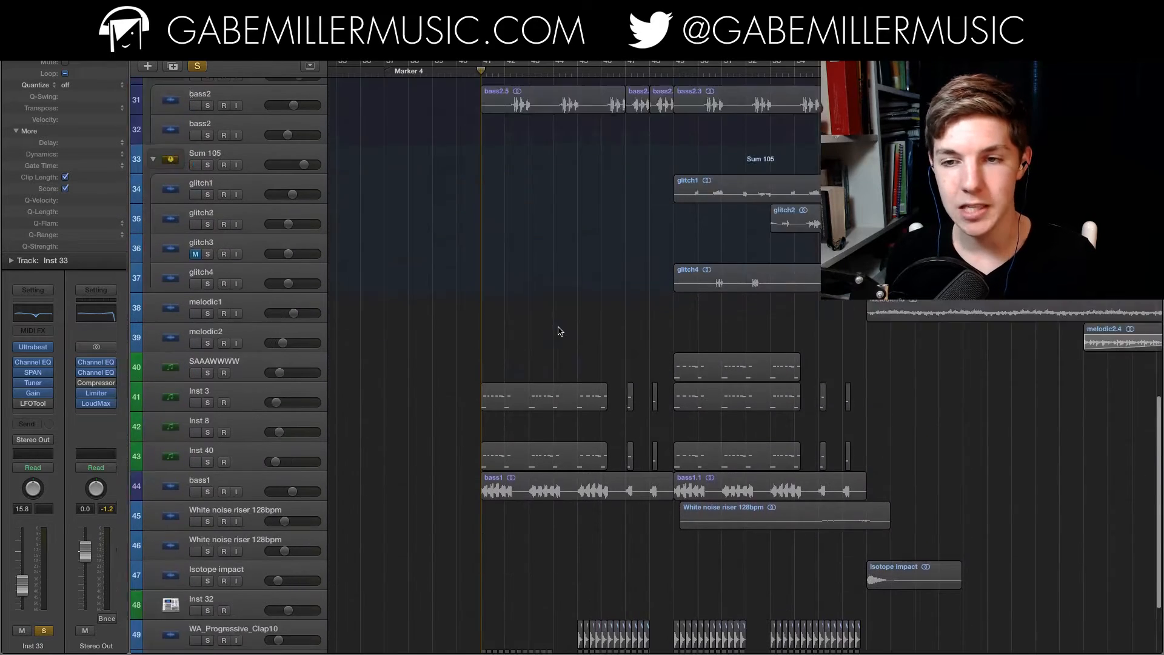
key(super+Right)
key(space)
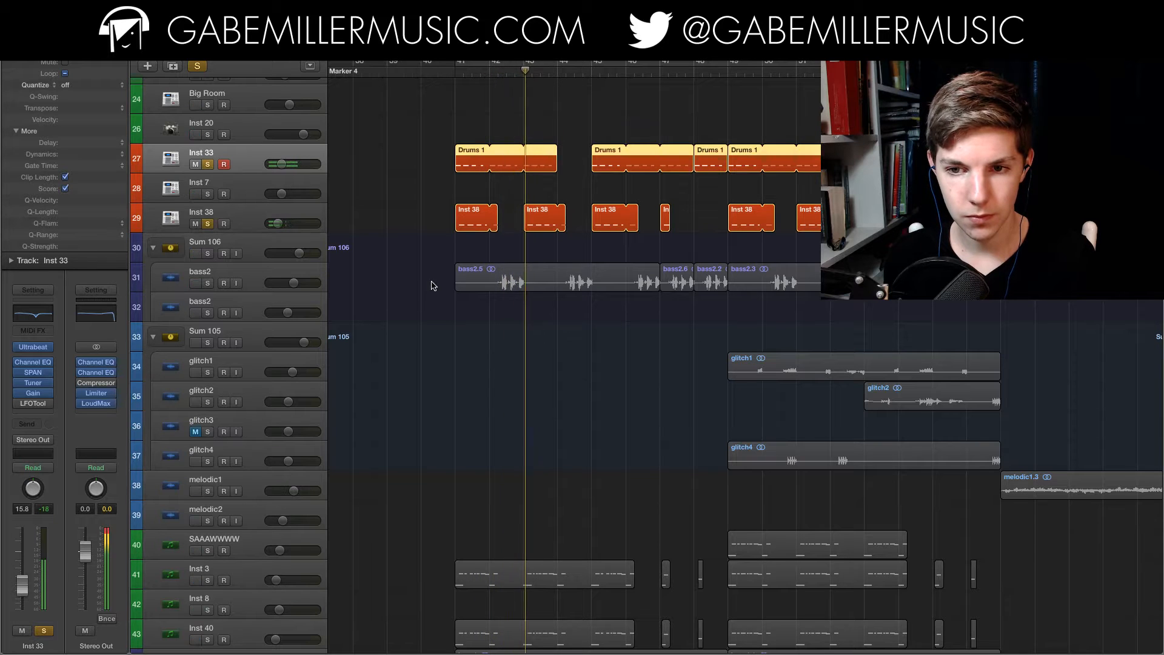
- Release the solo on Inst 33, select the Inst 38 track, and play it alone from bar 41
click(207, 164)
click(457, 71)
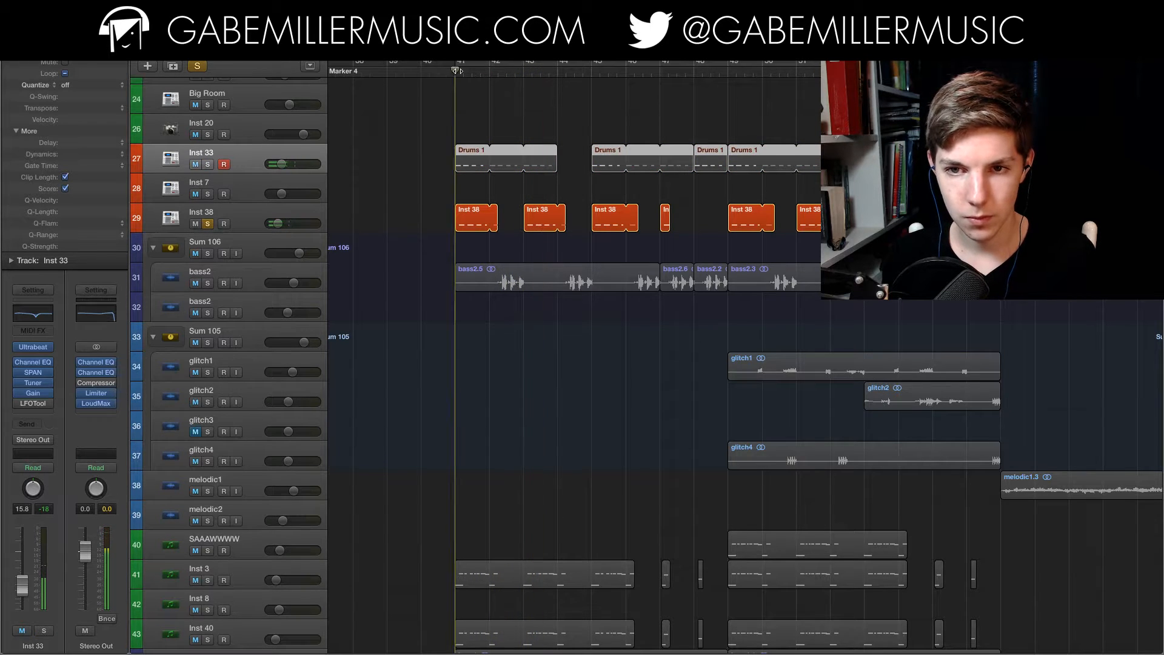
click(270, 217)
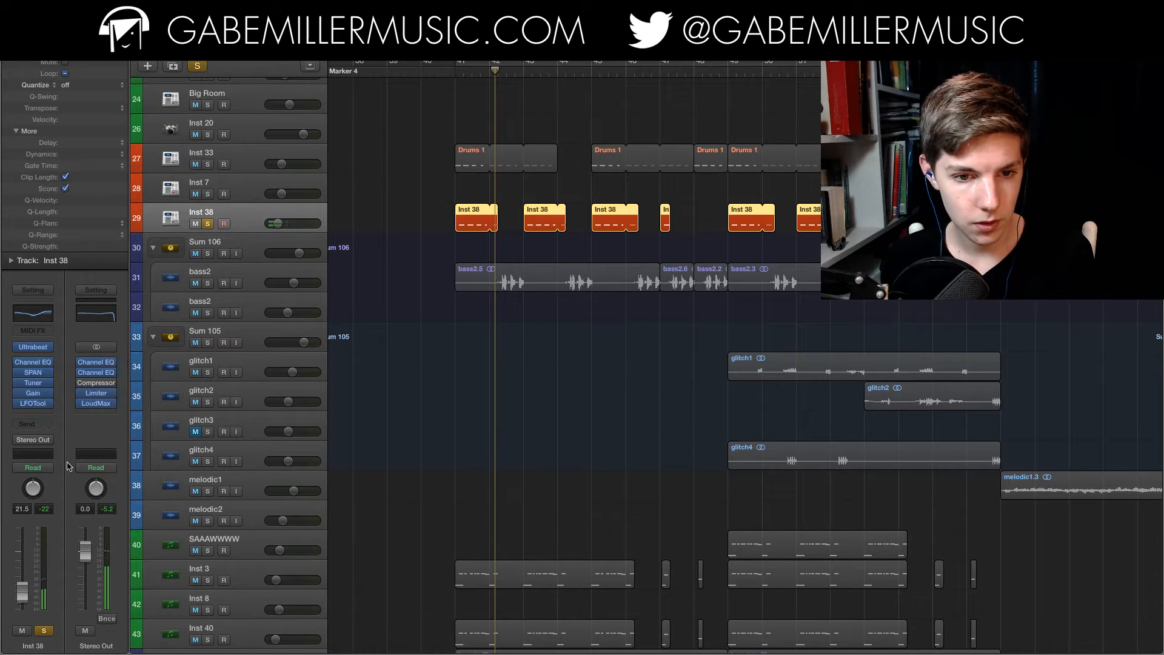
click(462, 69)
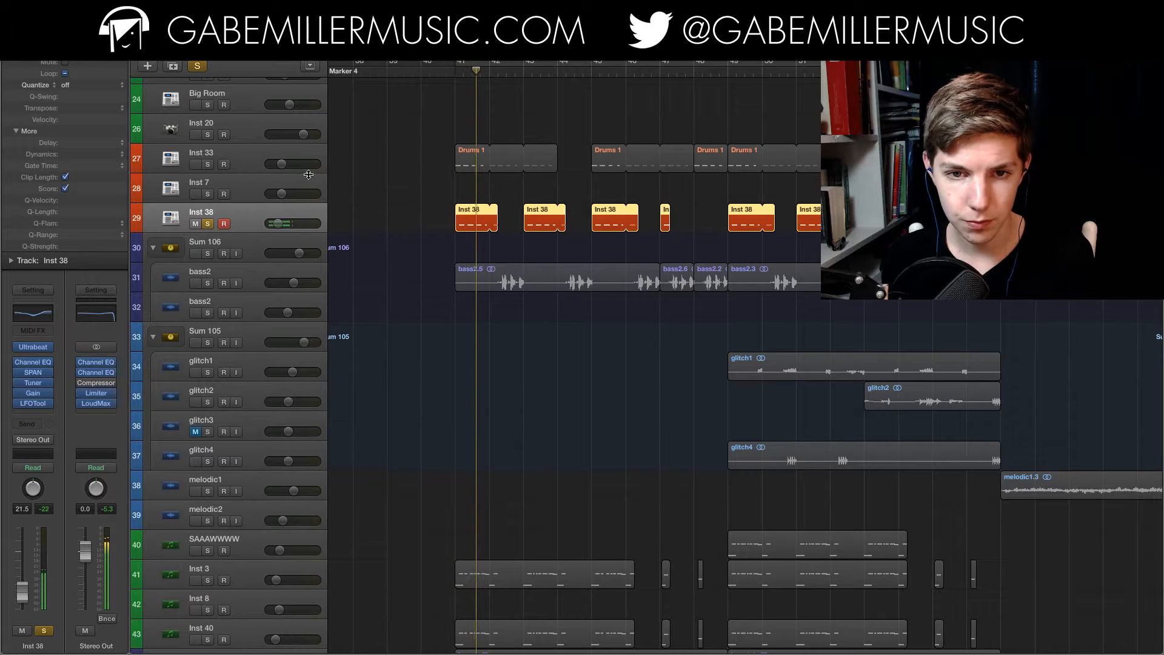
- Solo Inst 33 again and compare playback from bar 41 with Inst 38's solo off and on
click(207, 164)
key(space)
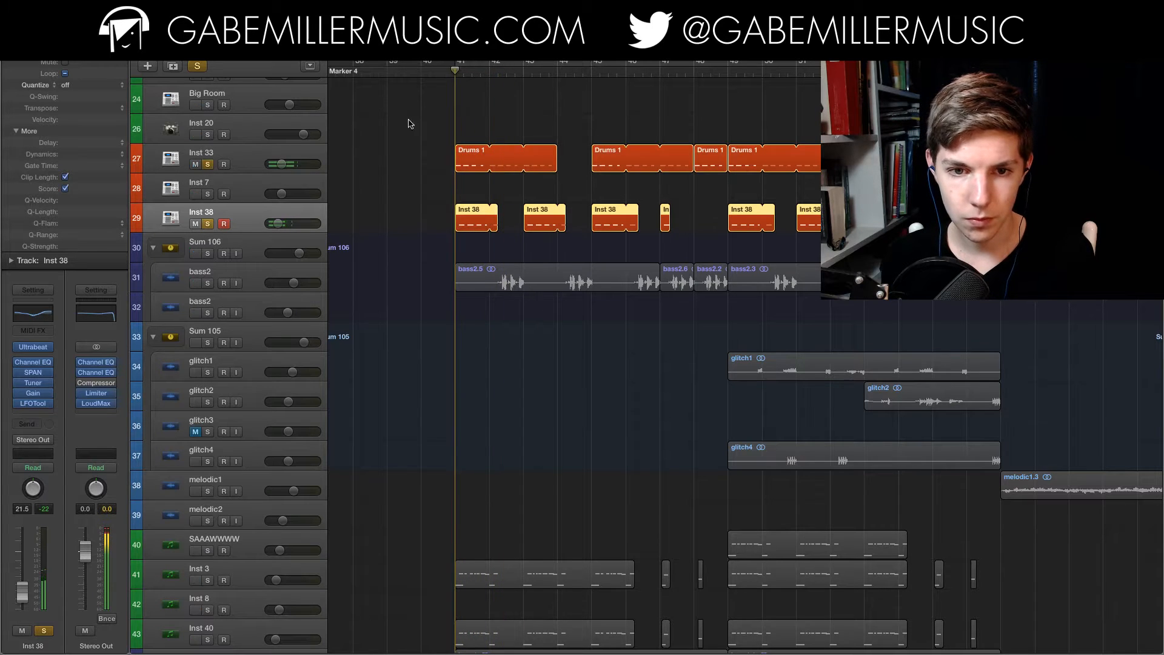
click(208, 223)
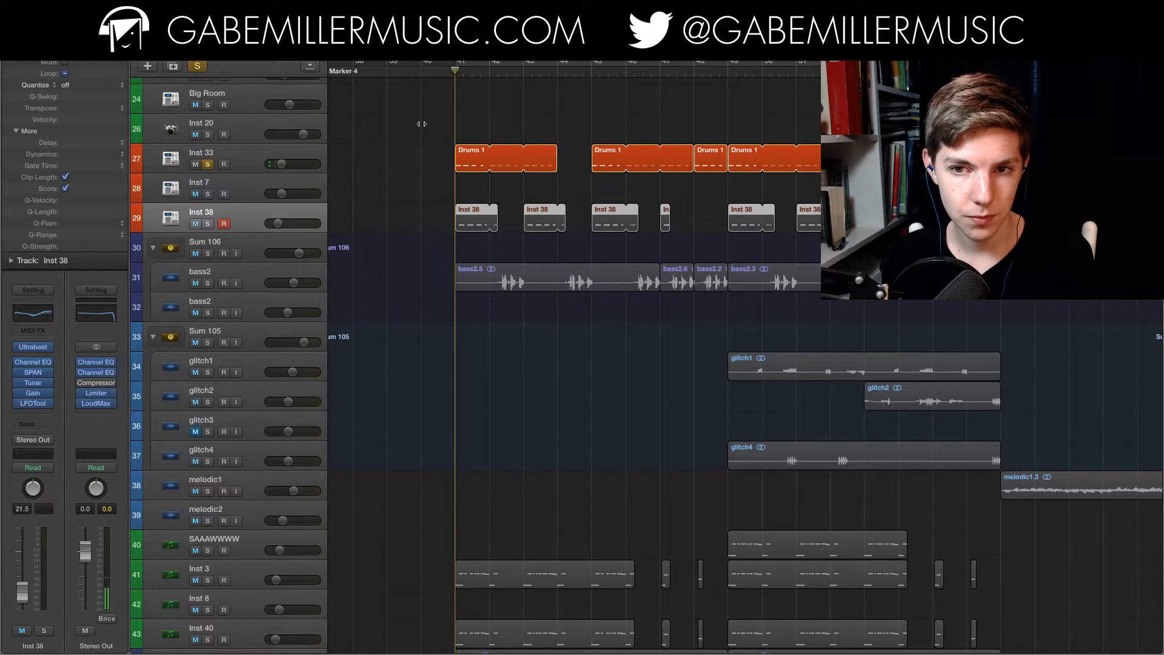
key(s)
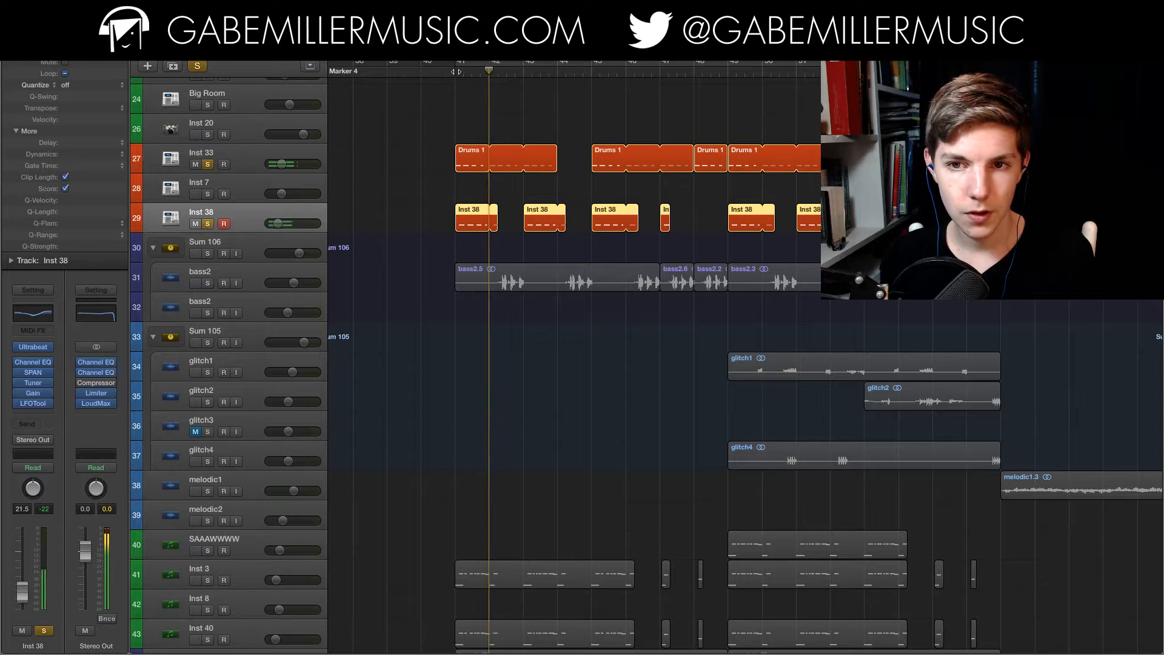
- Play Inst 33 and Inst 38 together from bar 41 and select the Inst 33 track
click(453, 73)
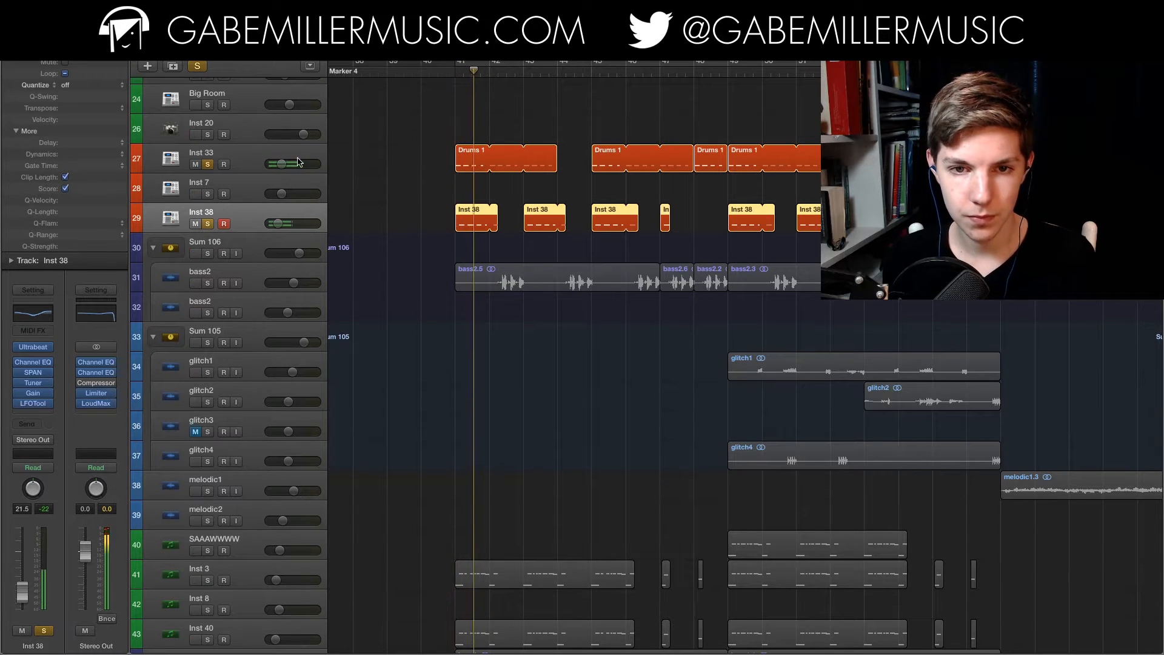
key(Up)
key(Up)
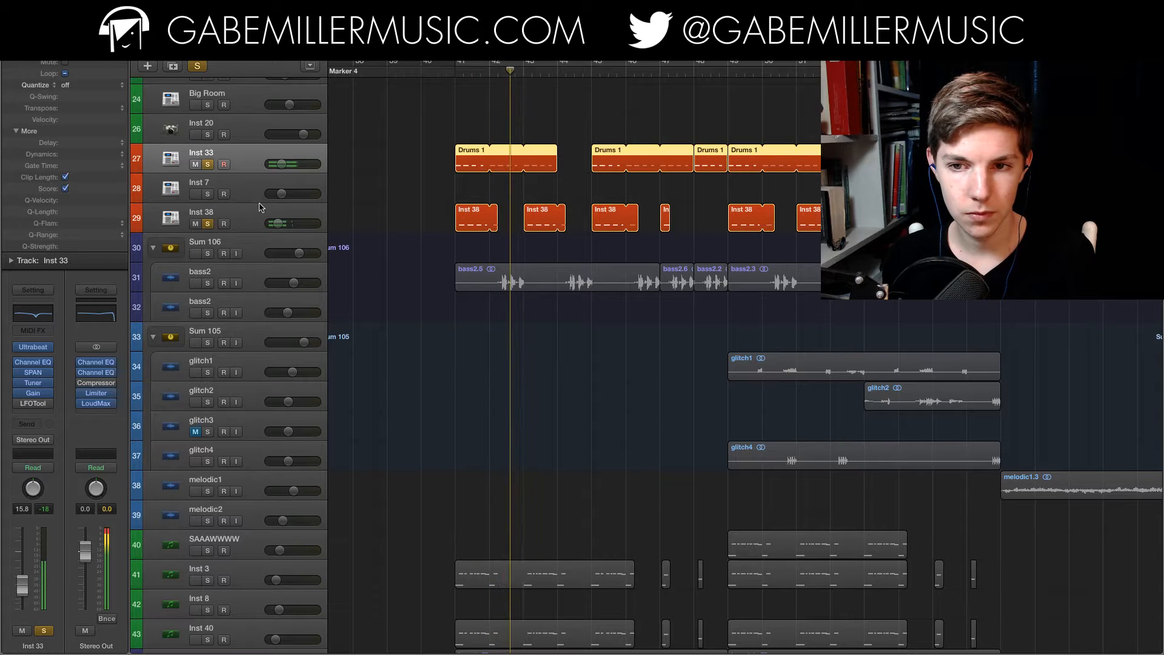
- Solo the upper bass2 track, release the solos on Inst 38 and Inst 33, and play bass2 alone
scroll(410, 169, down, 2)
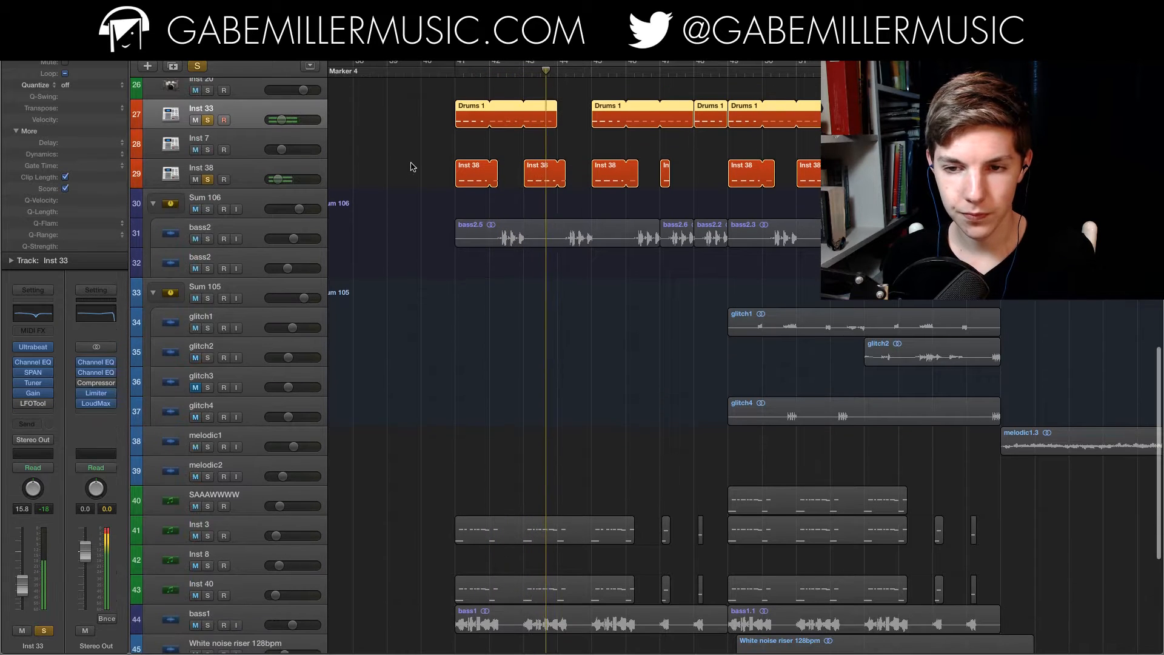
click(207, 239)
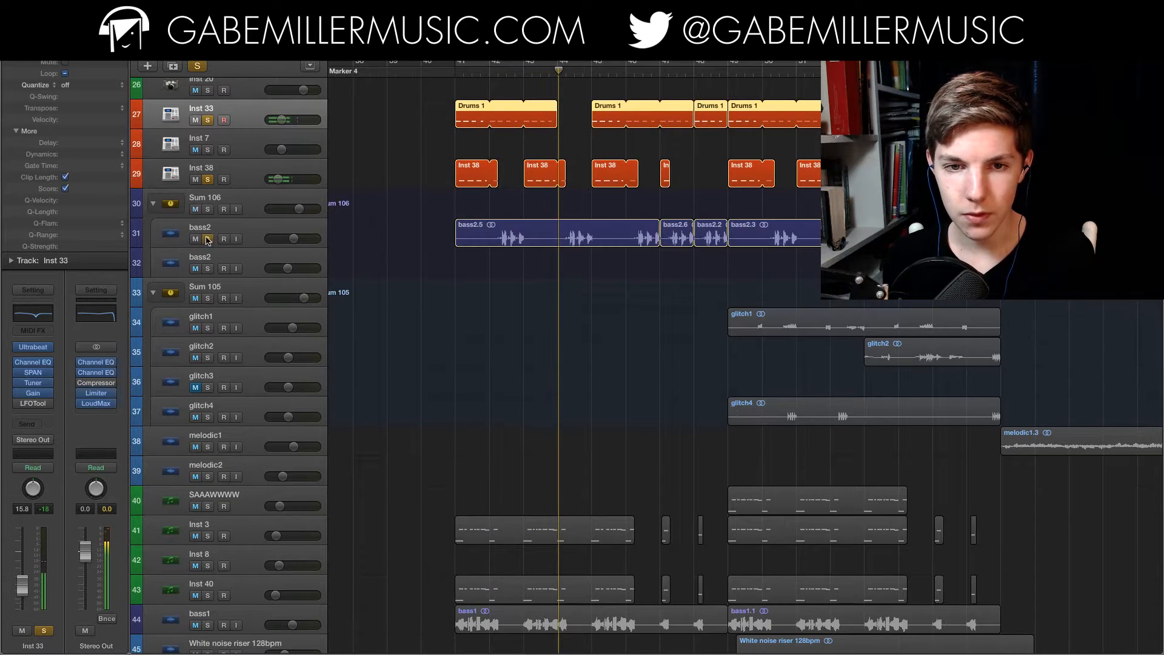
click(206, 179)
click(206, 120)
key(space)
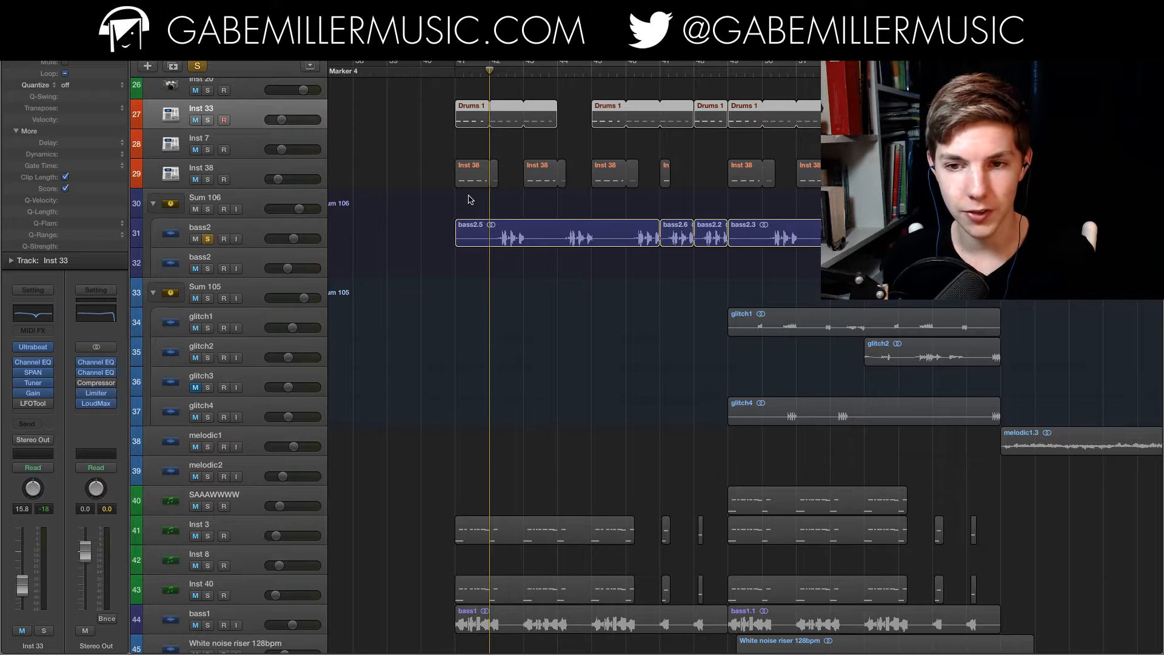
- Add Inst 38 to the soloed bass2 track and play both from bar 41
click(454, 70)
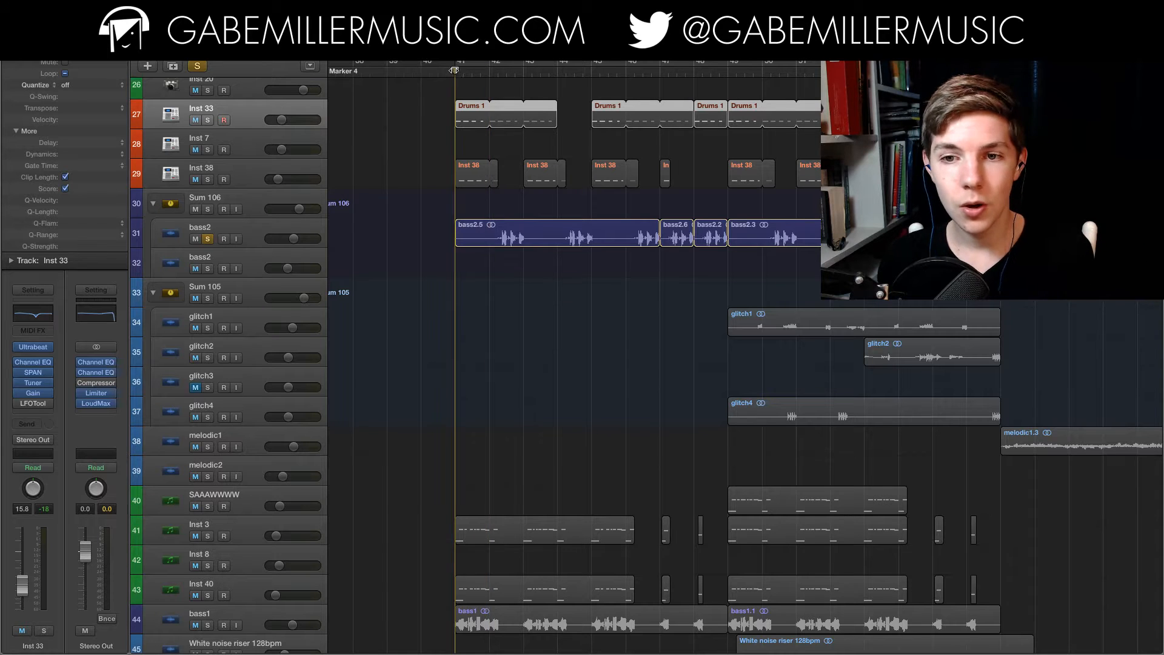
click(208, 180)
key(space)
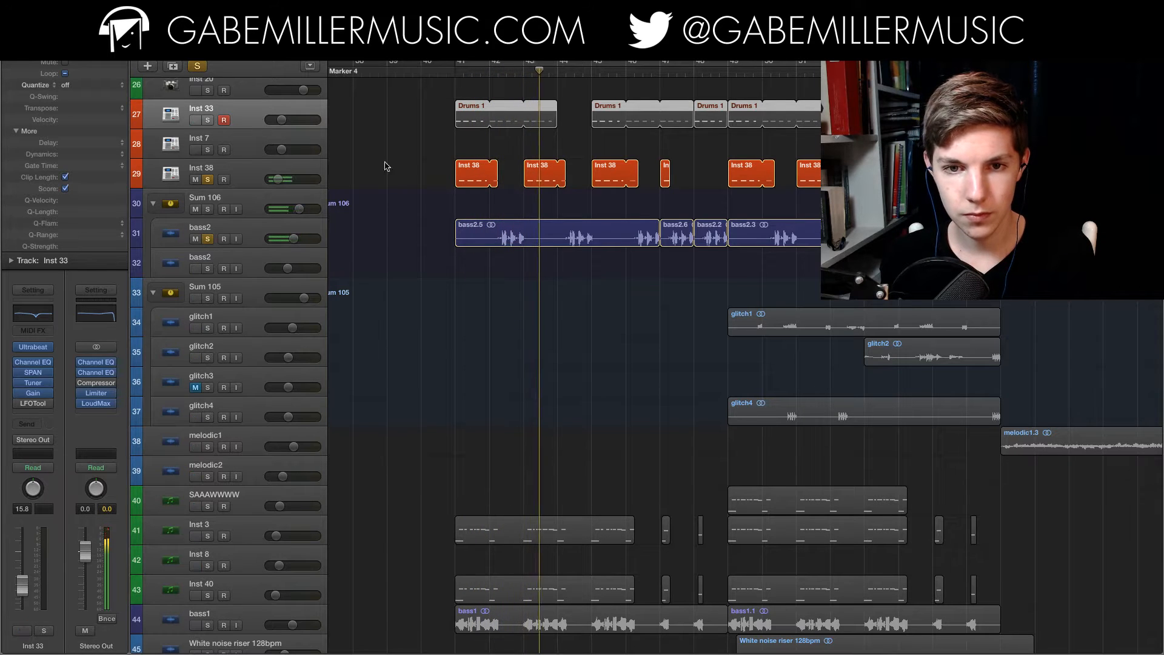
- Add bass1 to the soloed tracks and select it, with the playhead returned to bar 41
scroll(428, 157, down, 2)
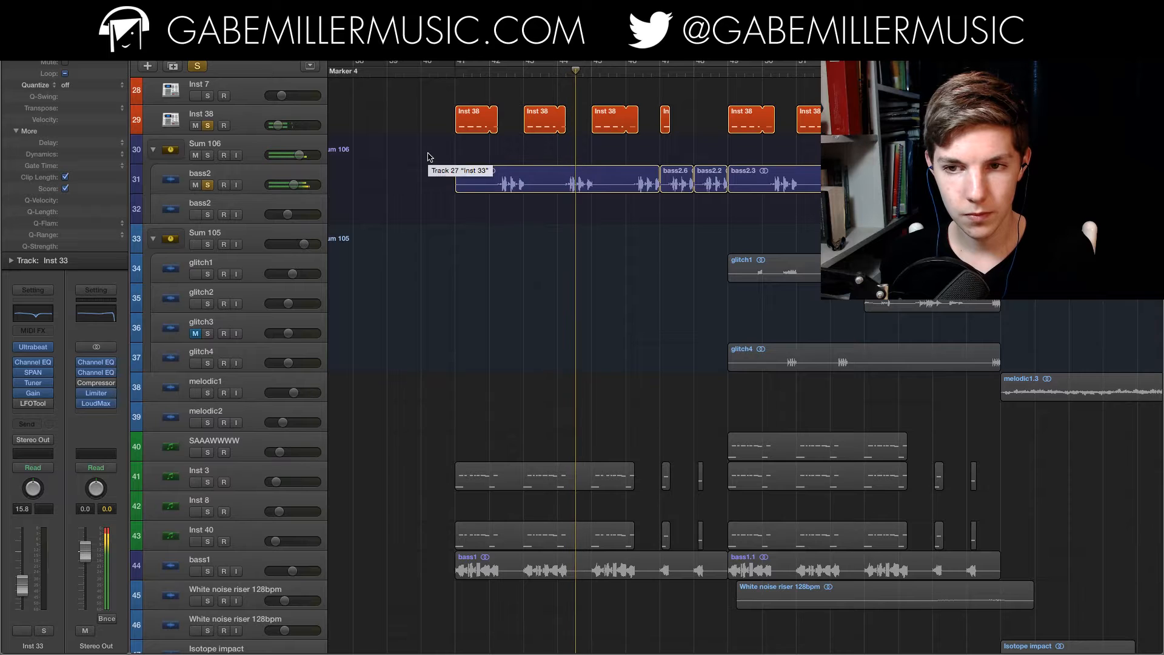
scroll(416, 161, down, 6)
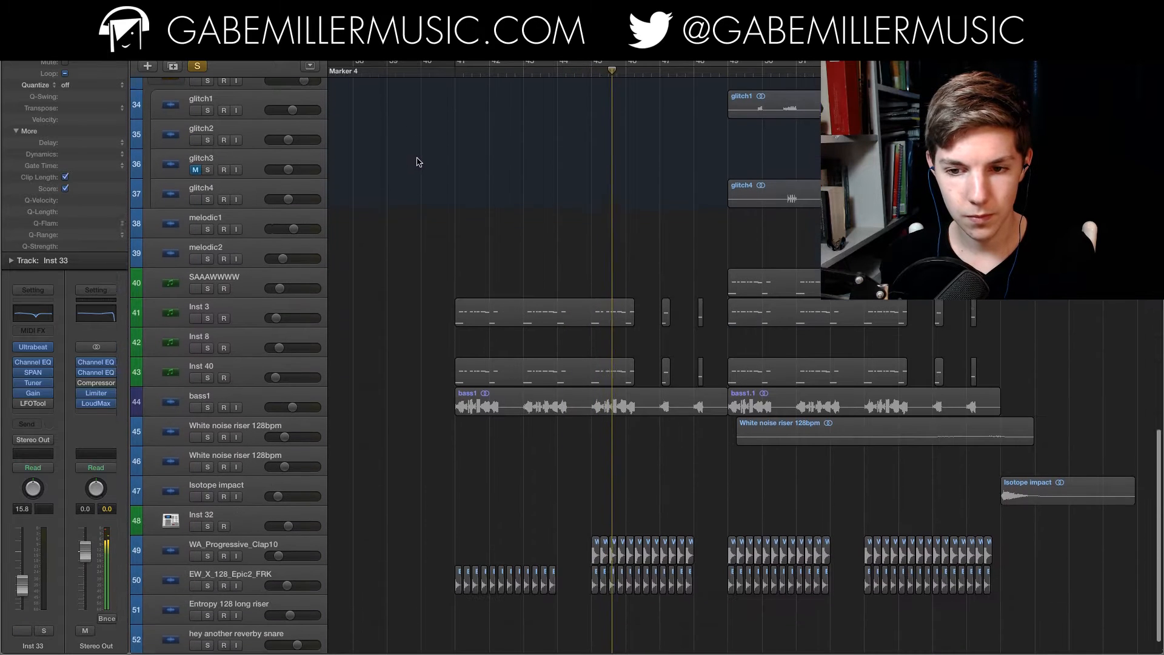
click(207, 376)
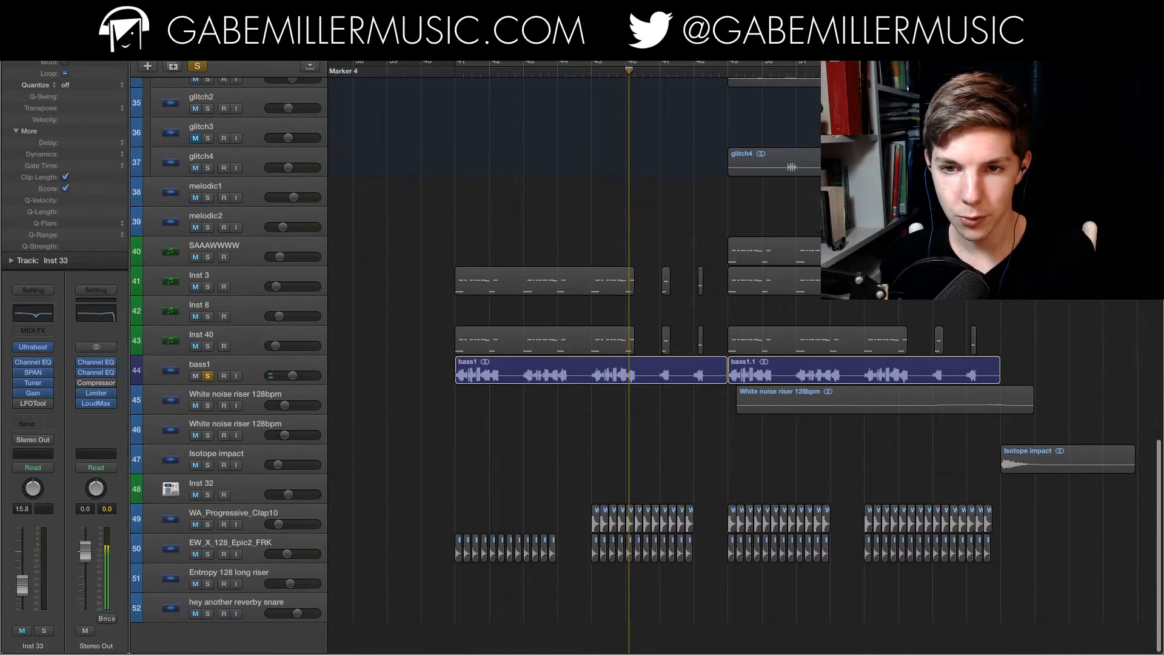
click(456, 73)
click(247, 376)
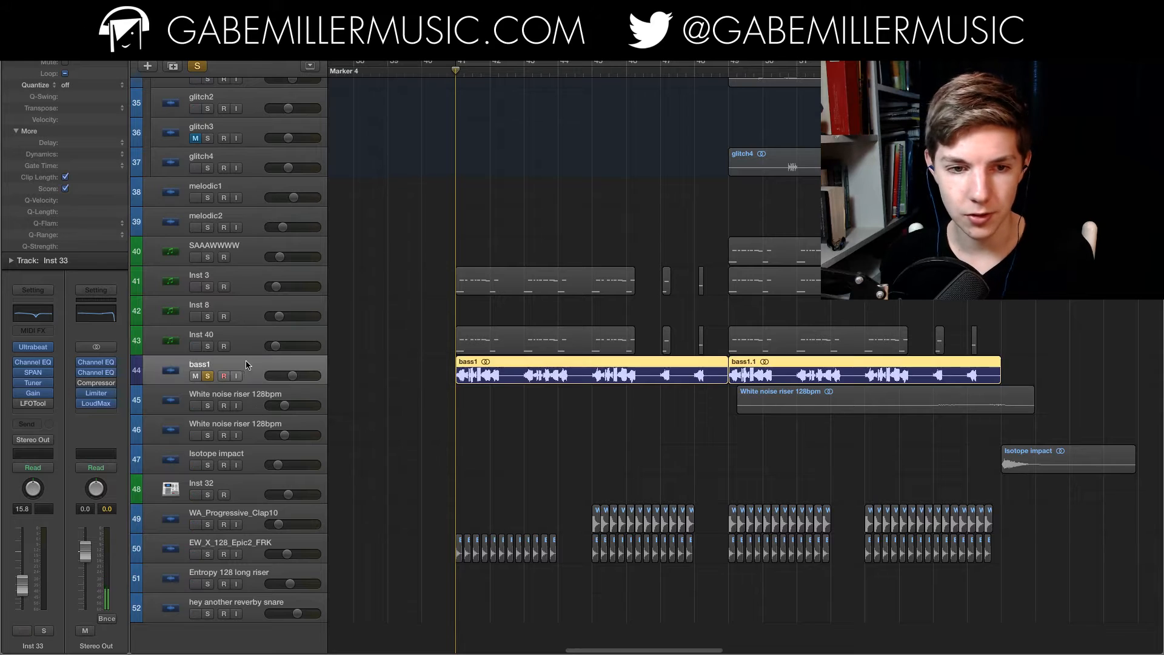
- Inspect the Channel EQ and Space Designer settings on bass1 while playing the soloed tracks from bar 41
click(33, 331)
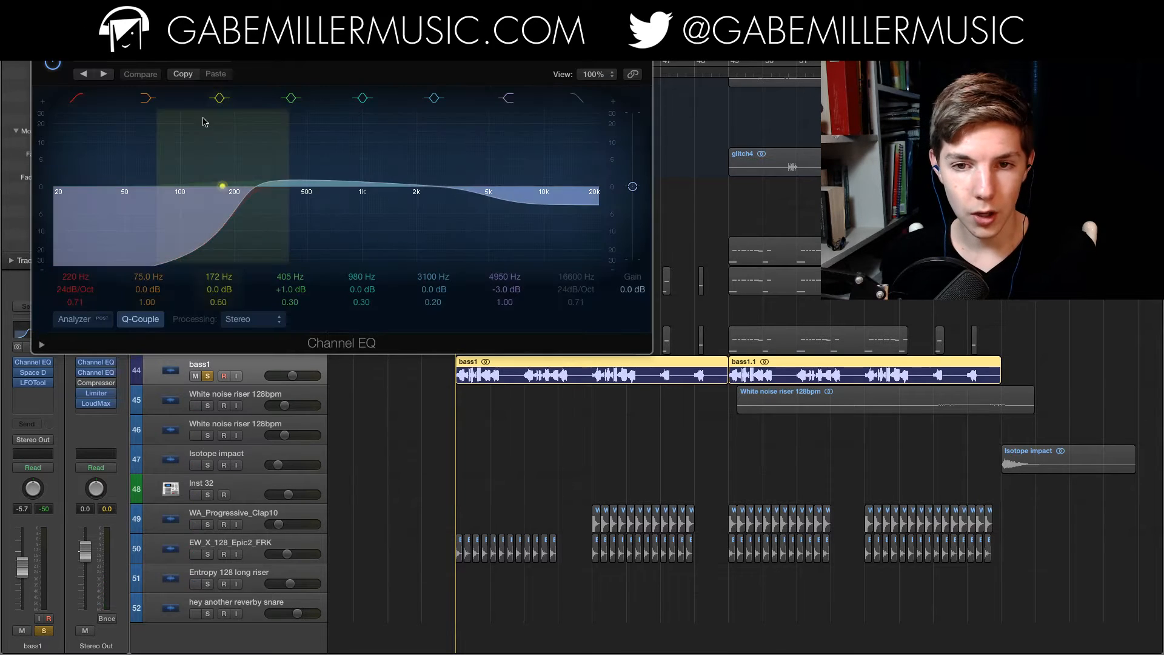
key(super+w)
key(space)
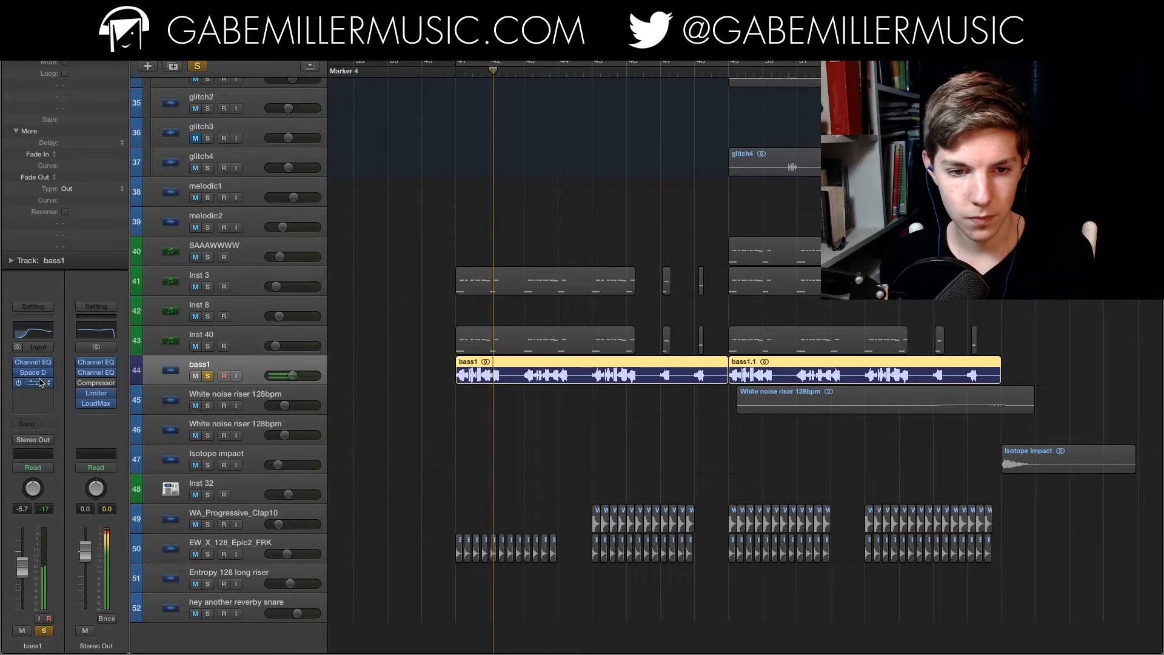
click(33, 372)
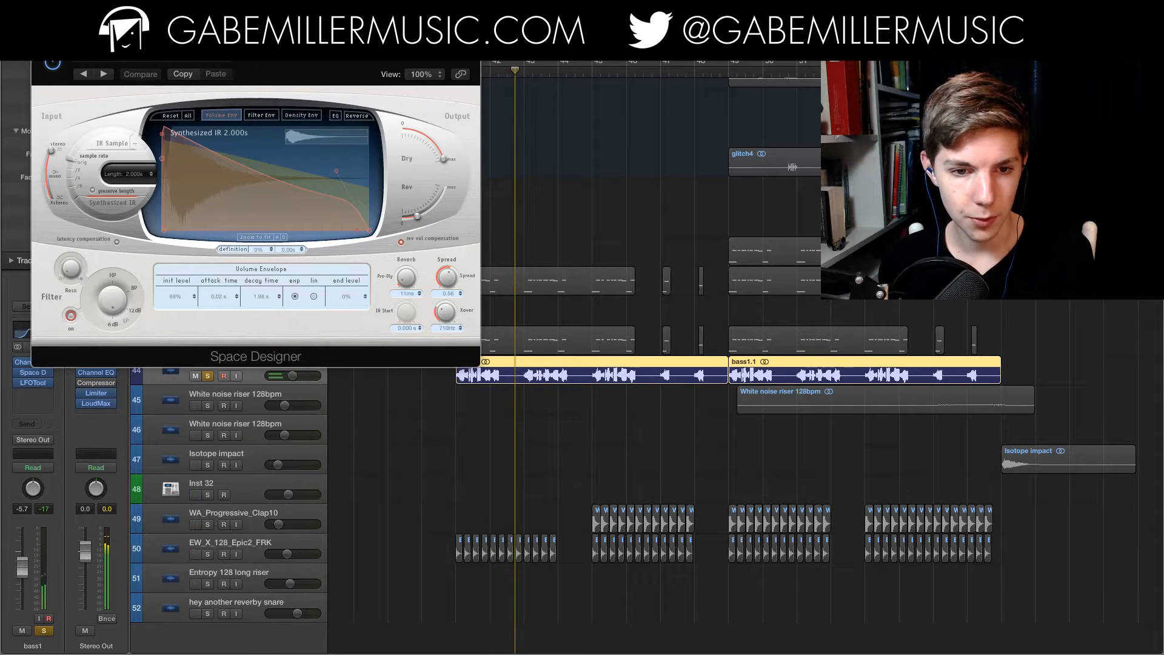
key(super+w)
key(space)
key(space)
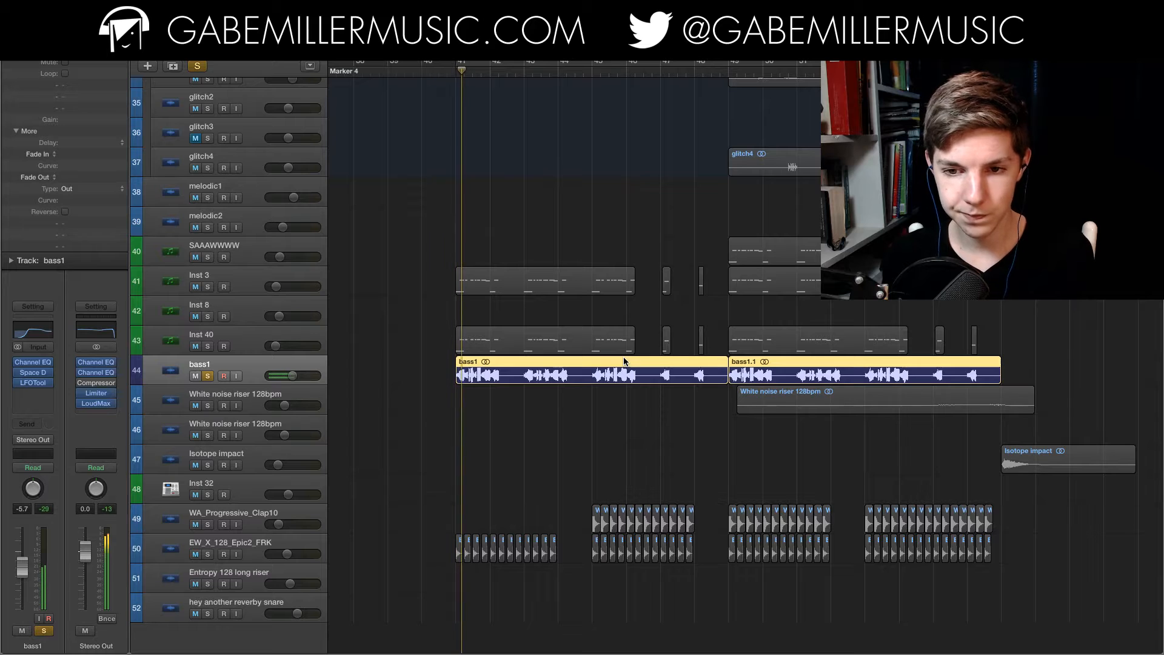
- Add Inst 33 to the soloed Inst 38, bass2 and bass1 tracks and play them together from bar 41
scroll(475, 322, up, 15)
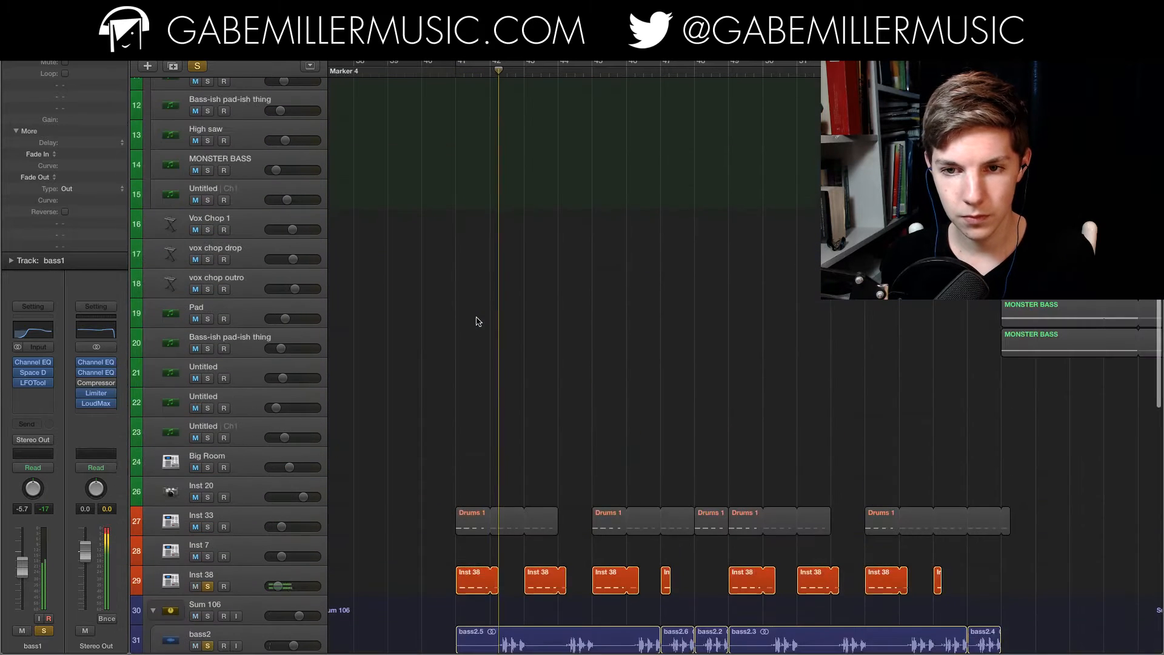
click(207, 527)
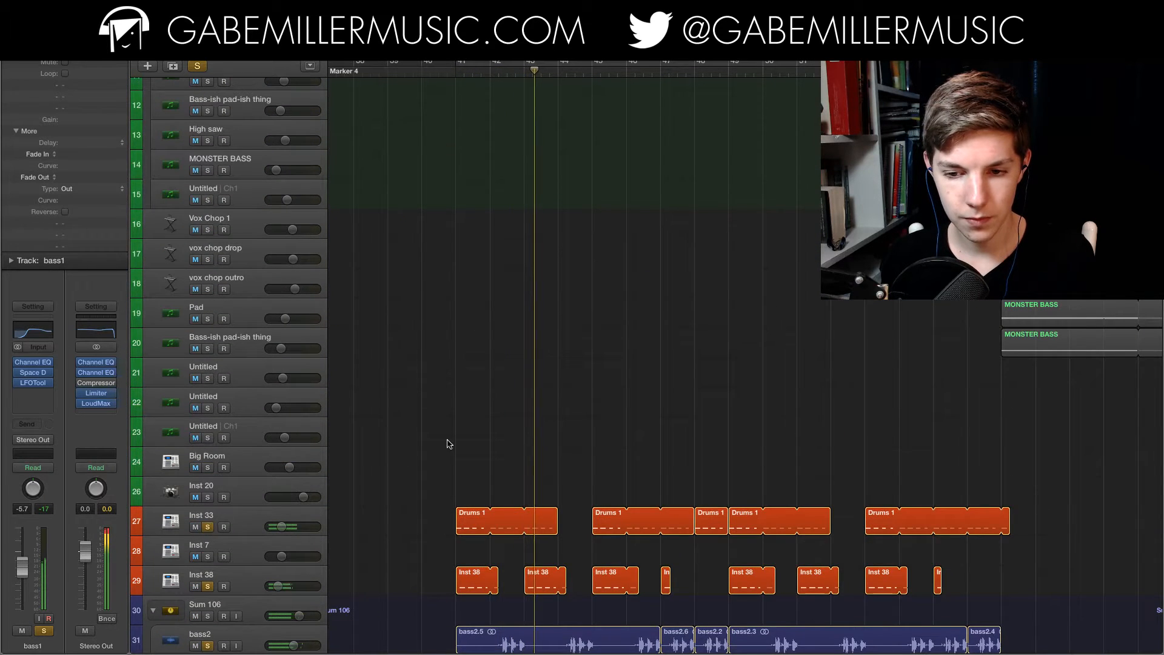
scroll(403, 460, down, 15)
key(space)
key(space)
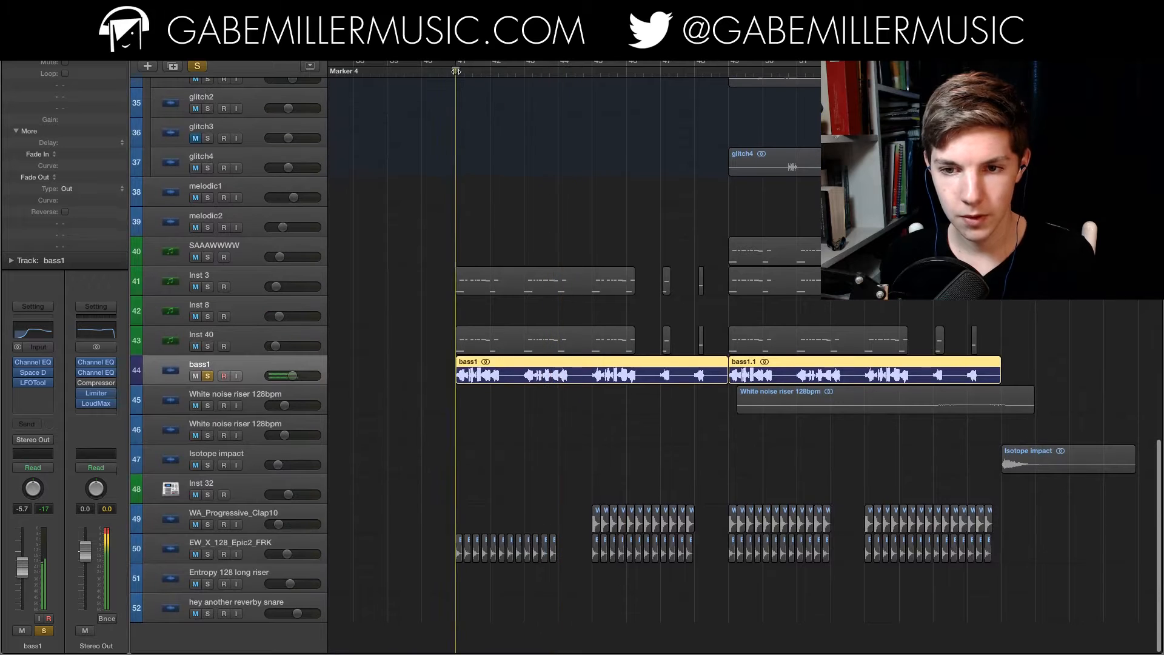
scroll(522, 199, up, 10)
scroll(523, 197, down, 5)
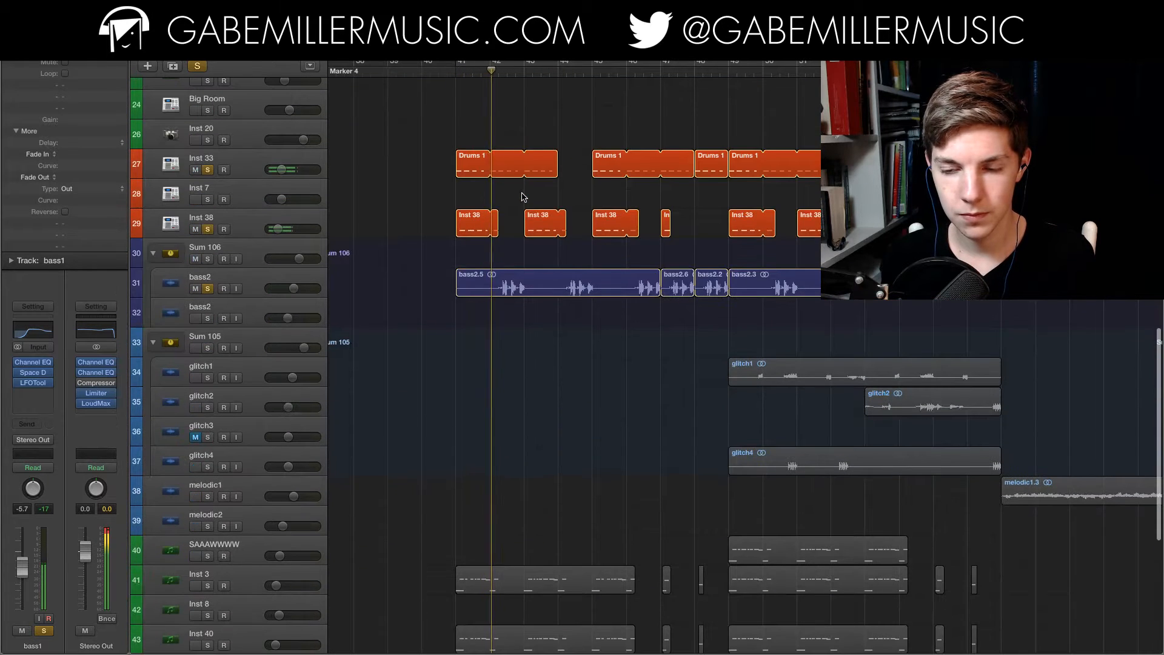
scroll(523, 197, down, 5)
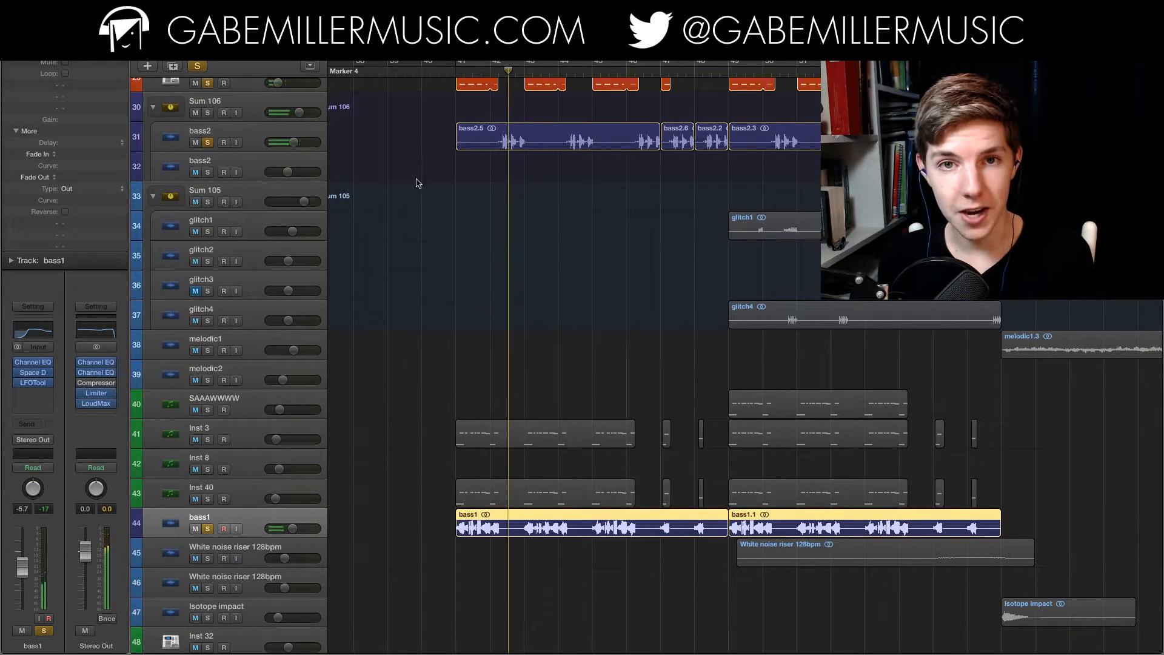
- Clear all solos, then solo the EW_X_128_Epic2_FRK track and play it alone from bar 41
click(204, 64)
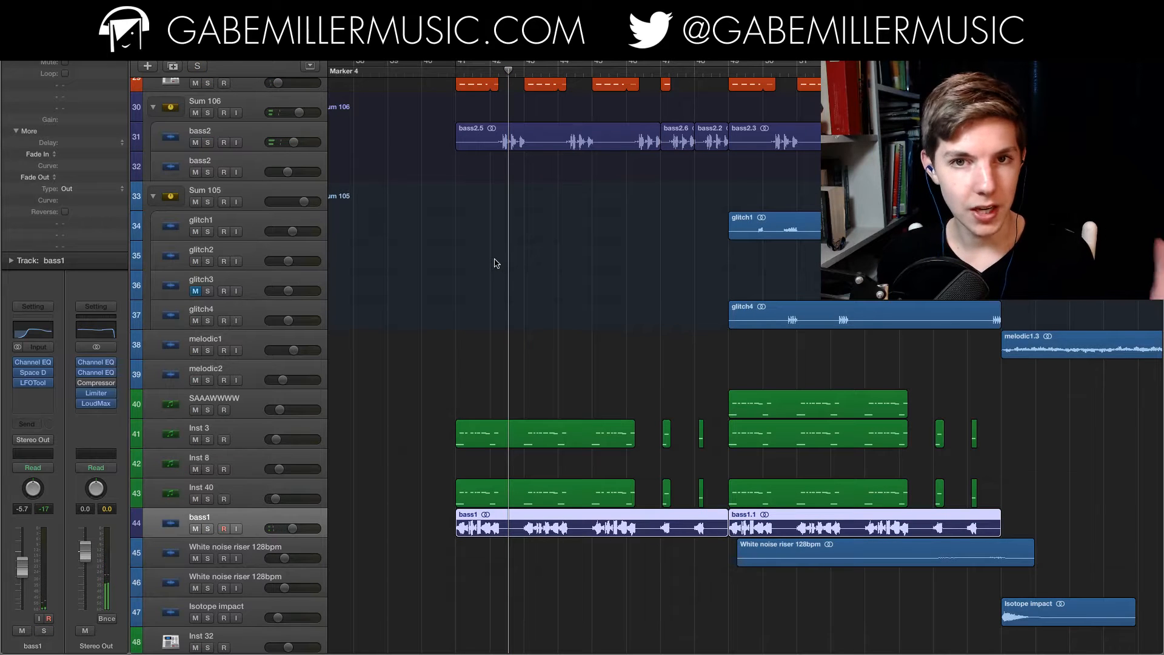
scroll(517, 272, down, 5)
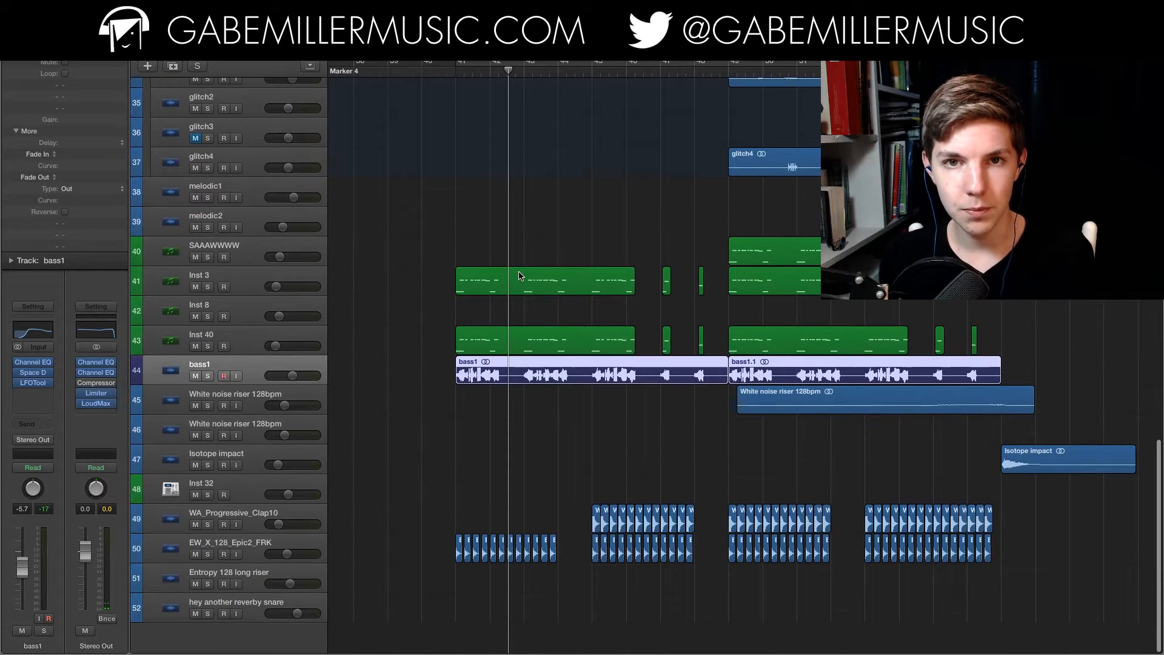
scroll(494, 391, down, 2)
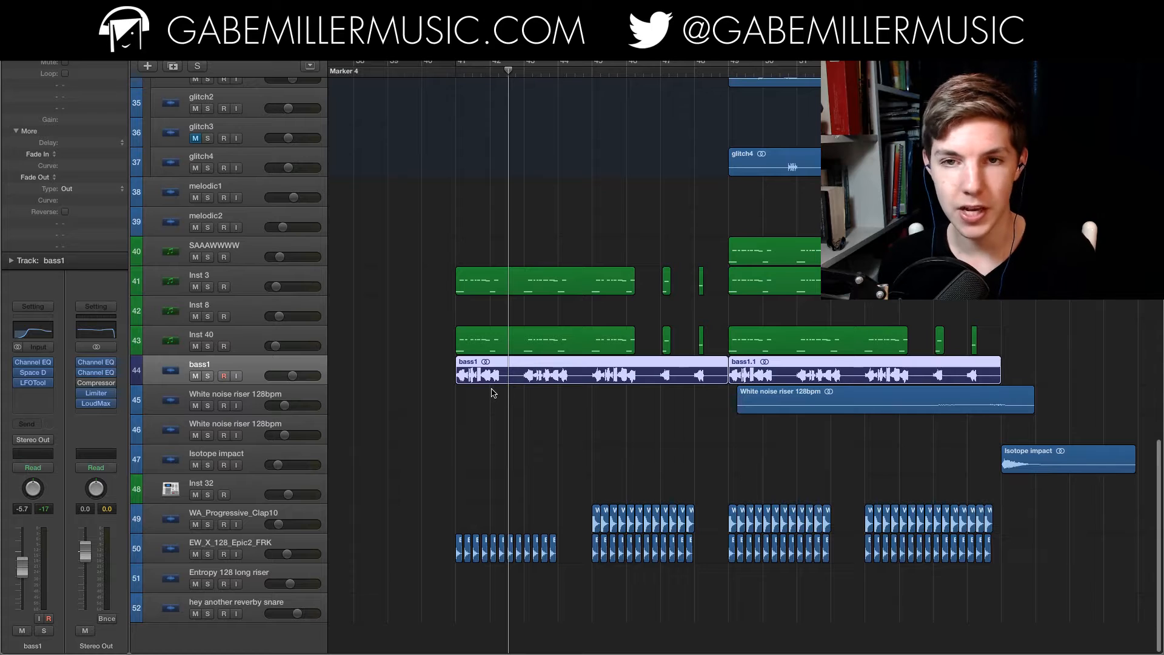
click(260, 541)
key(s)
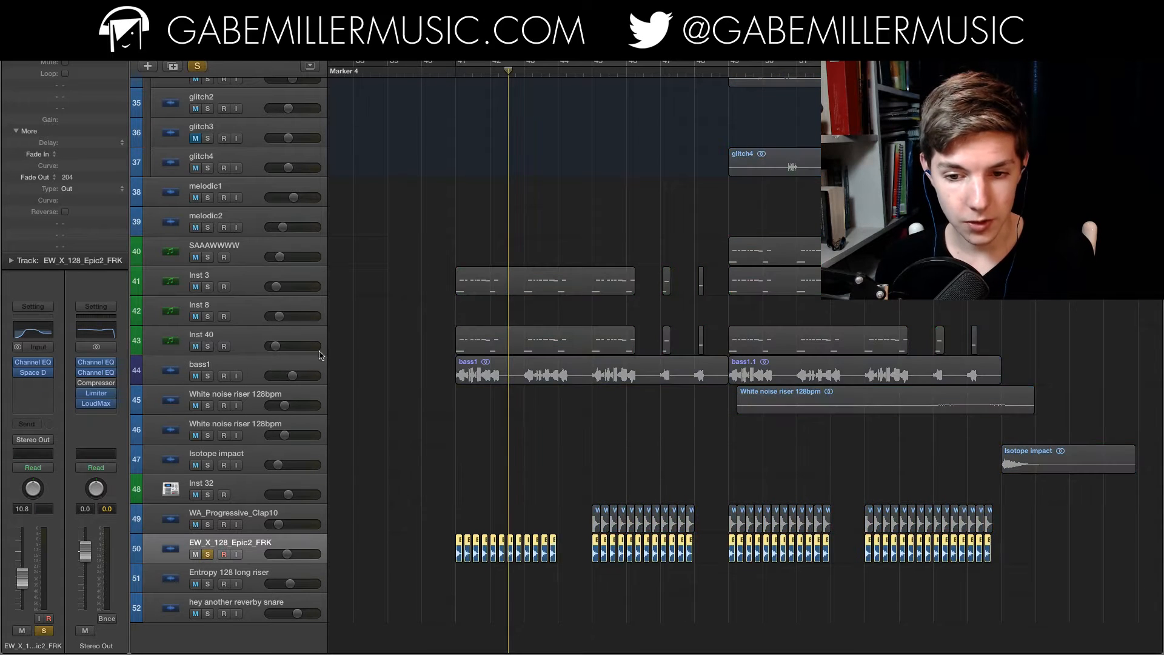
key(space)
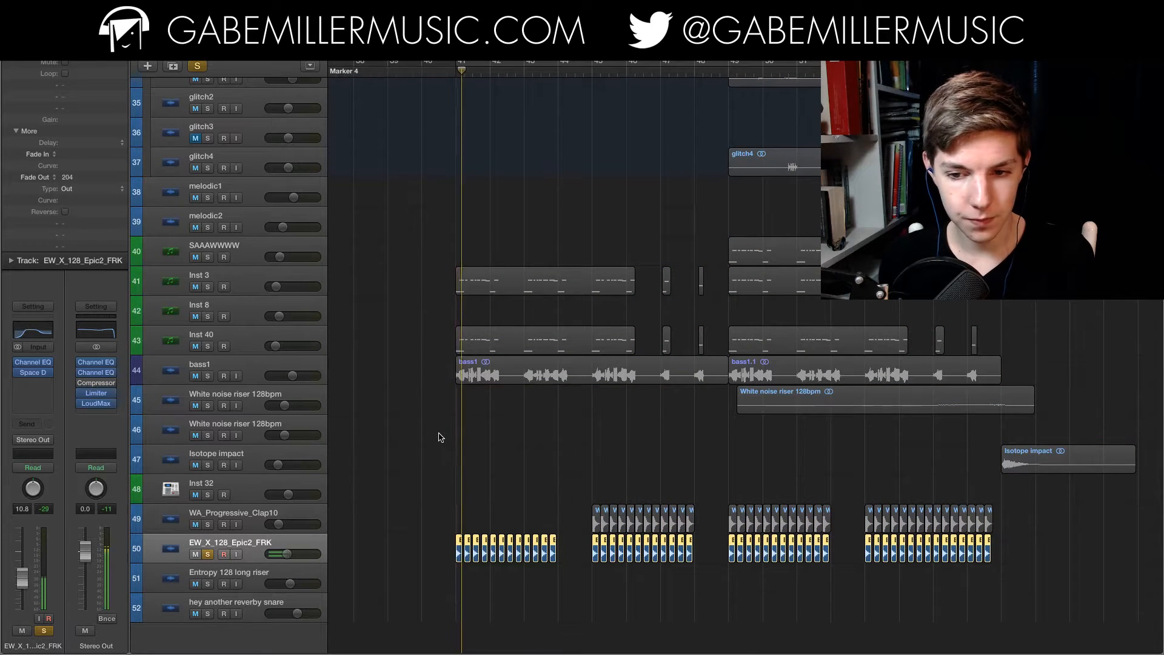
- Solo WA_Progressive_Clap10 during playback and compare it with the EW_X_128_Epic2_FRK solo off and on
click(208, 524)
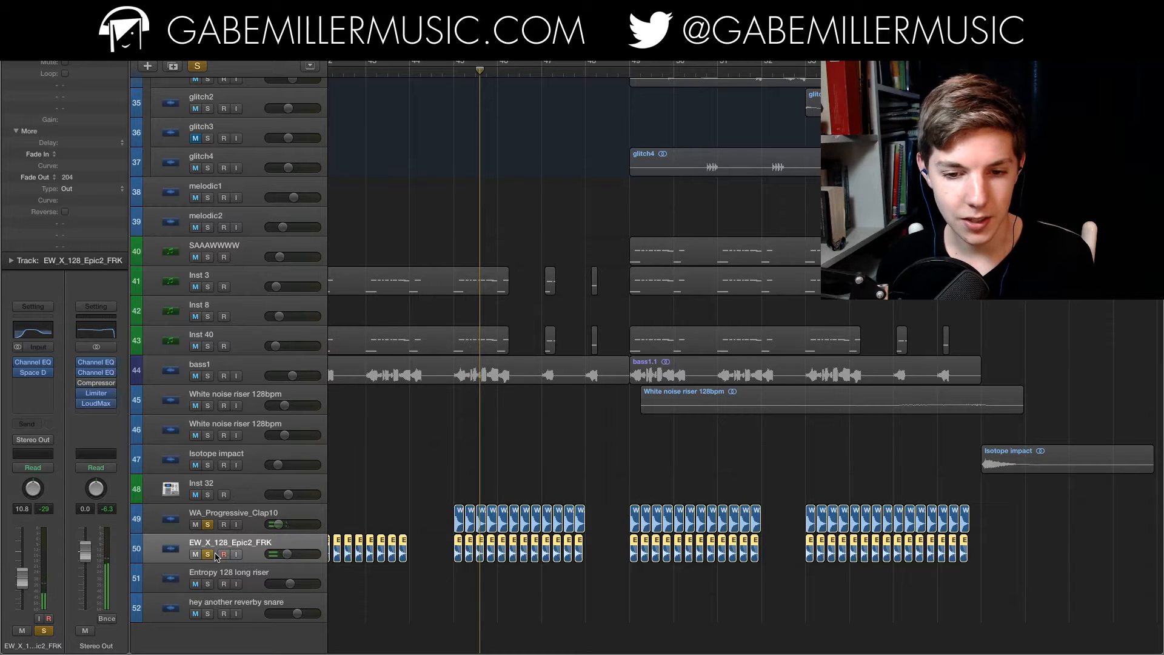
click(212, 555)
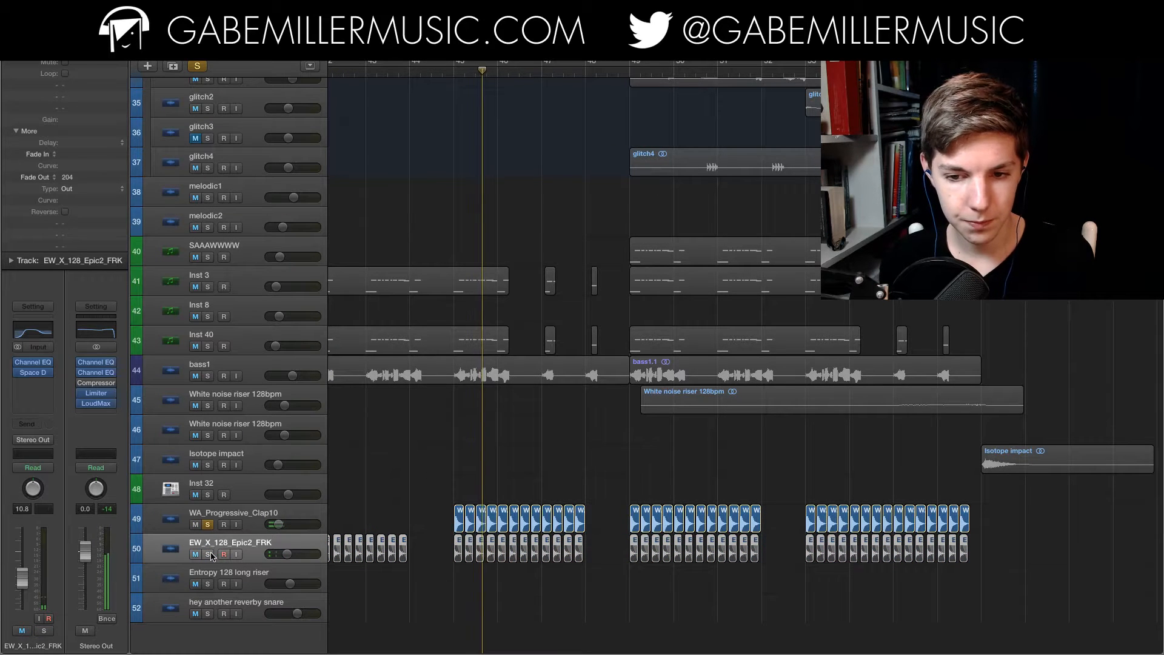
click(211, 554)
- Solo the White noise whoosh track during playback, select it, and look at its LFOTool effect
scroll(512, 433, up, 15)
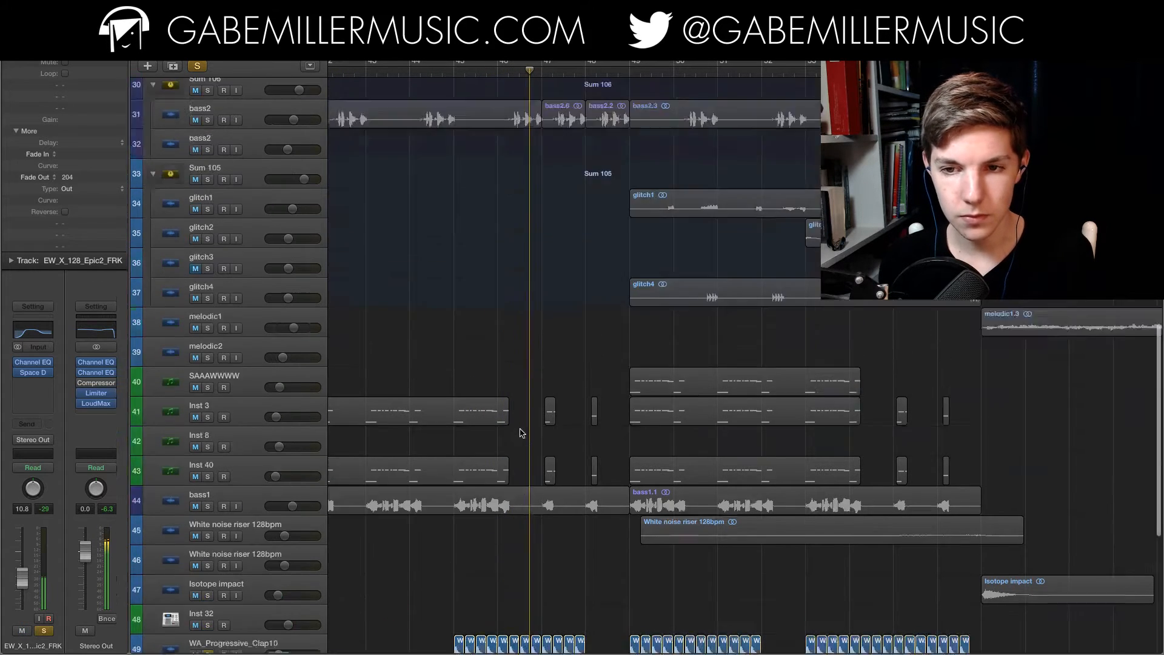
scroll(512, 433, down, 1)
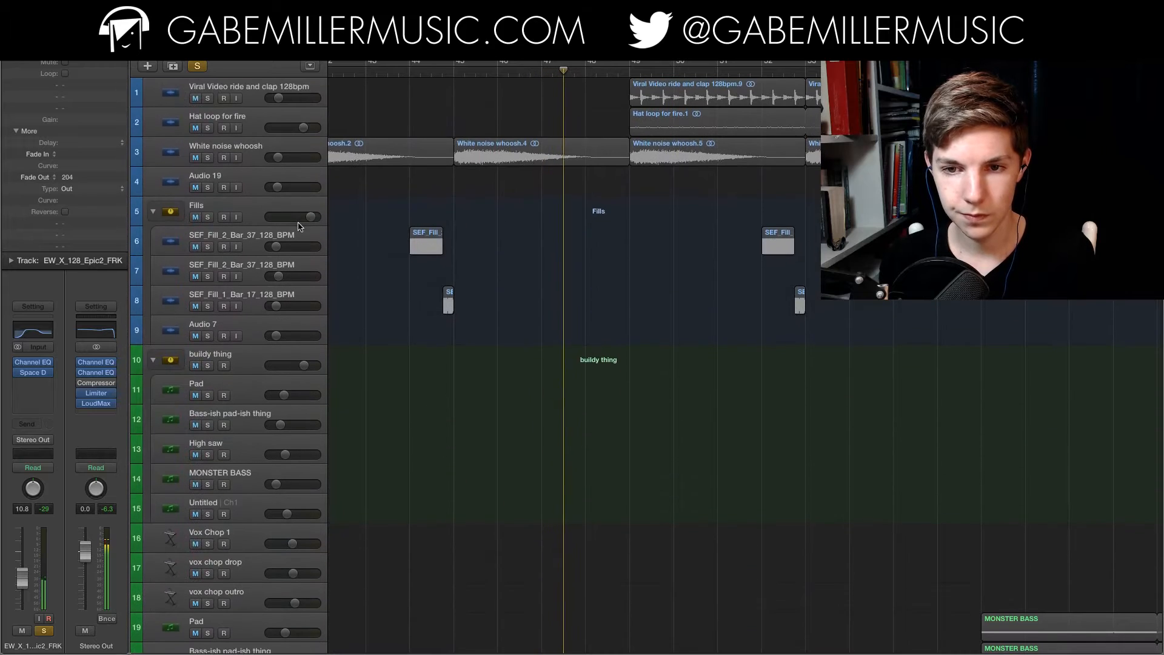
click(208, 158)
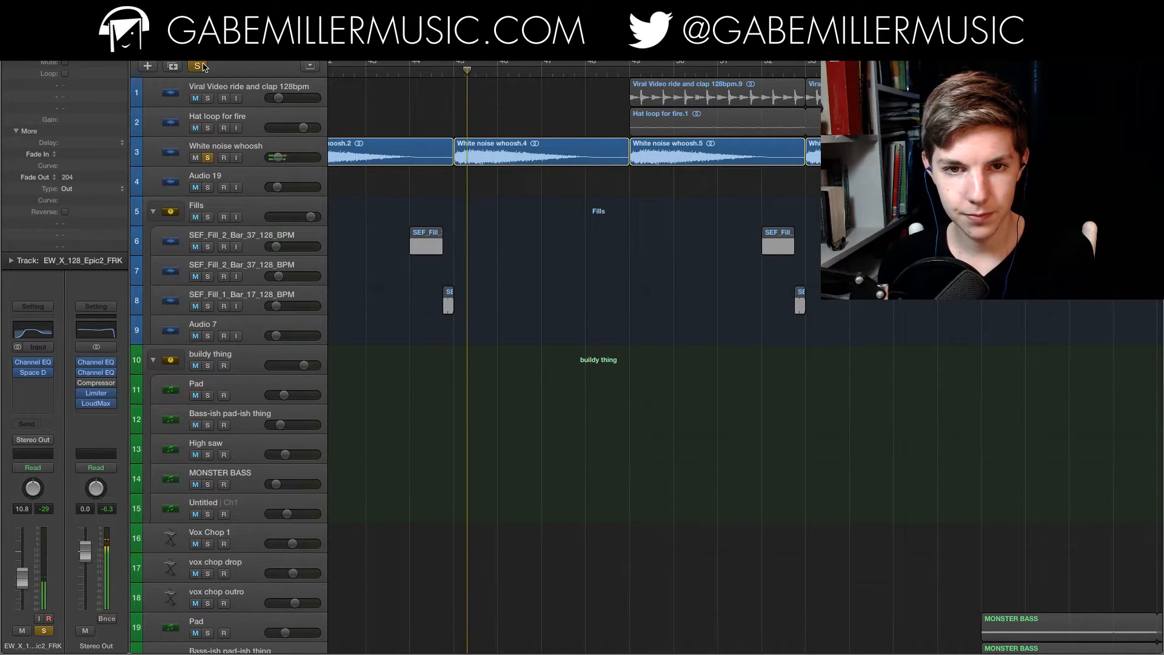
click(251, 149)
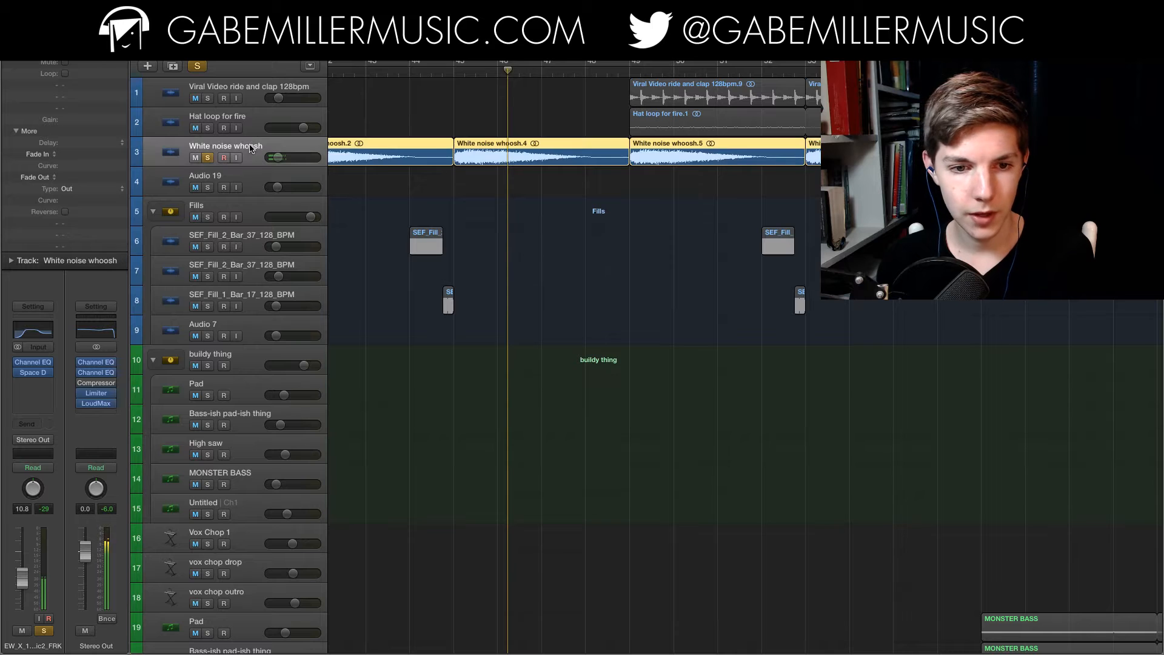
click(33, 364)
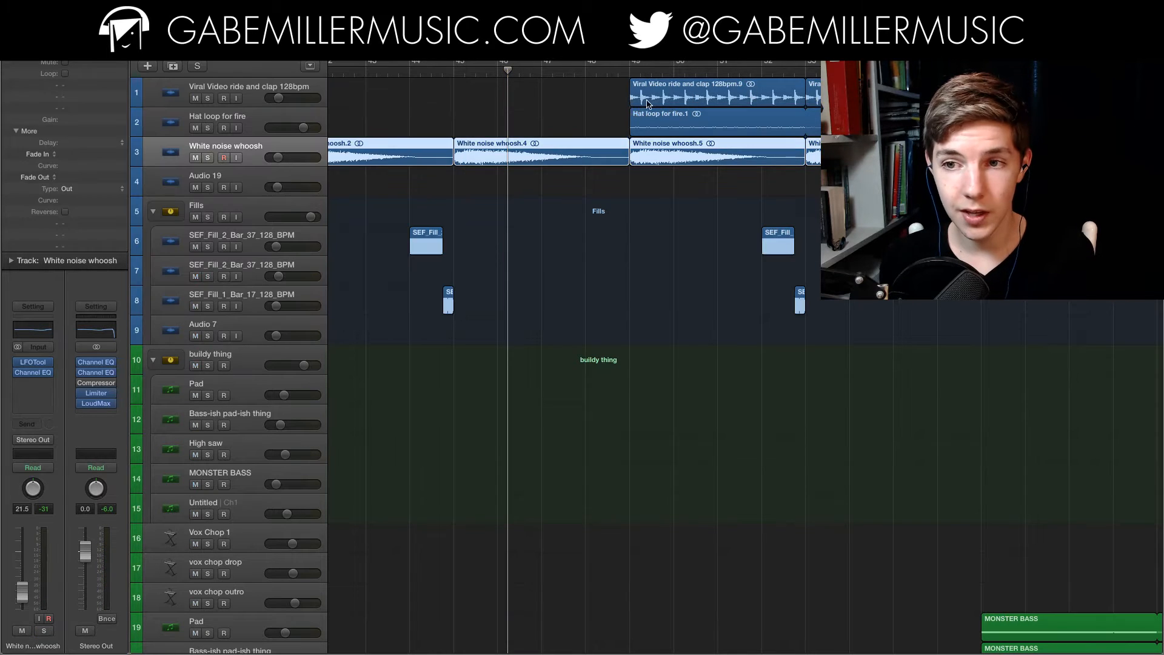
- Clear the region selection, then solo the Viral Video ride and clap 128bpm track and play it from bar 49
click(577, 110)
scroll(576, 424, right, 5)
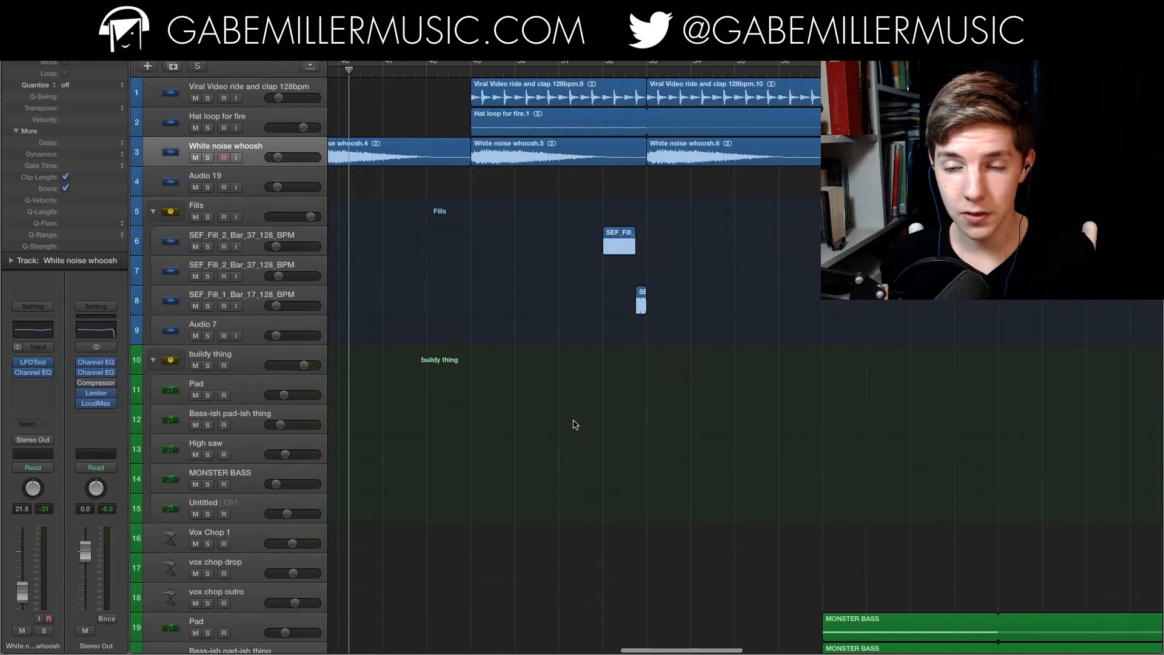
click(473, 72)
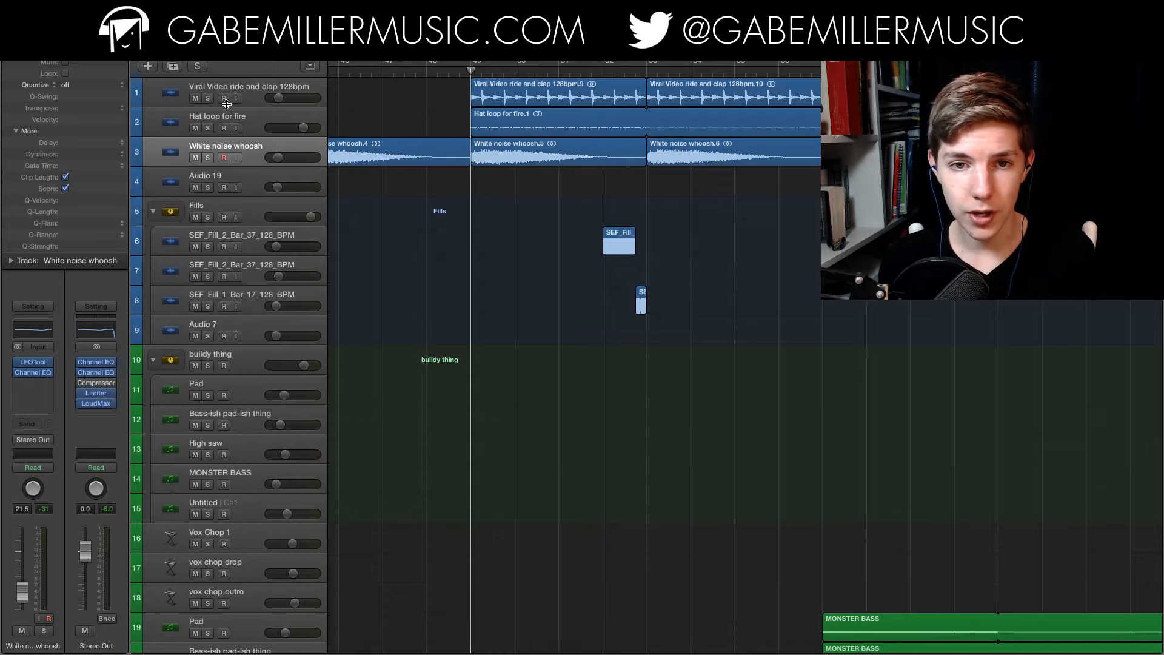
click(208, 98)
key(space)
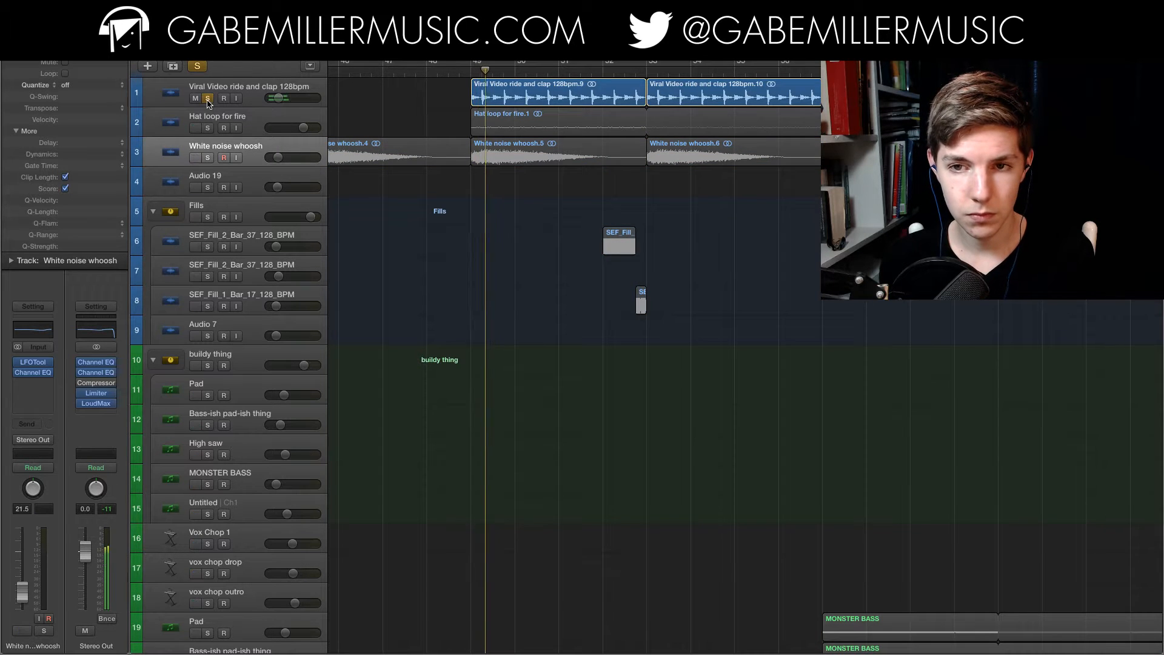
- Solo Hat loop for fire during playback, drop the Viral Video ride and clap solo, select the hat track, and unsolo it before stopping
click(207, 128)
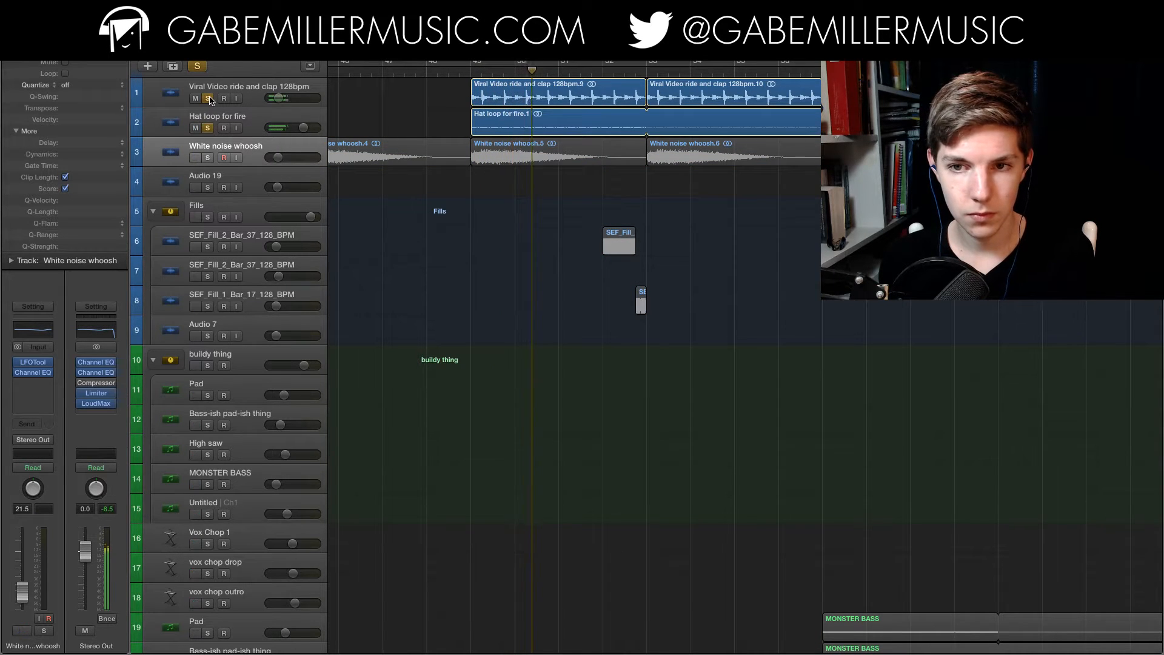
click(208, 98)
click(255, 114)
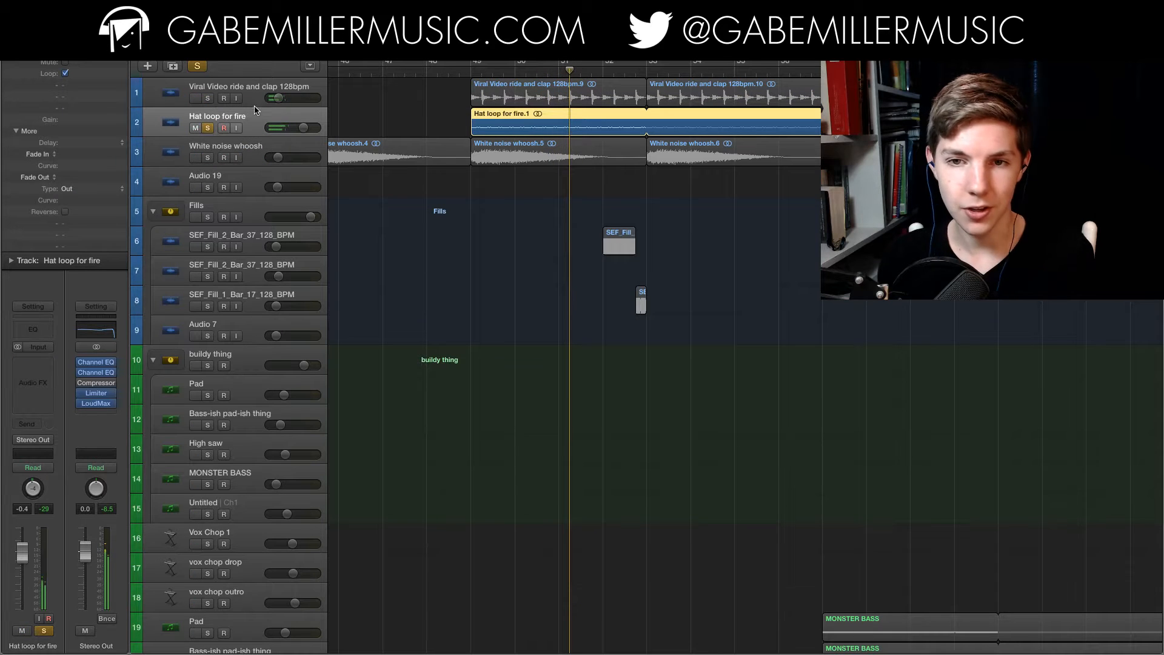
click(208, 128)
key(space)
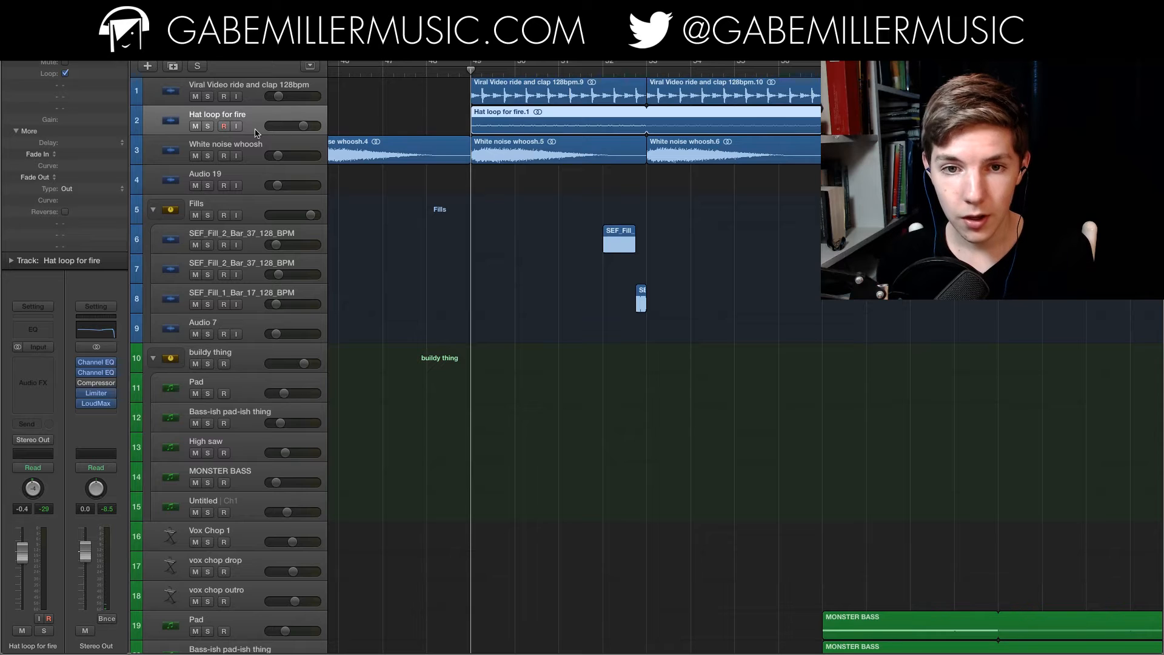
- Solo Hat loop for fire together with the Inst 33 and Inst 38 drum tracks and play them from bar 49
click(208, 126)
key(space)
scroll(390, 177, down, 2)
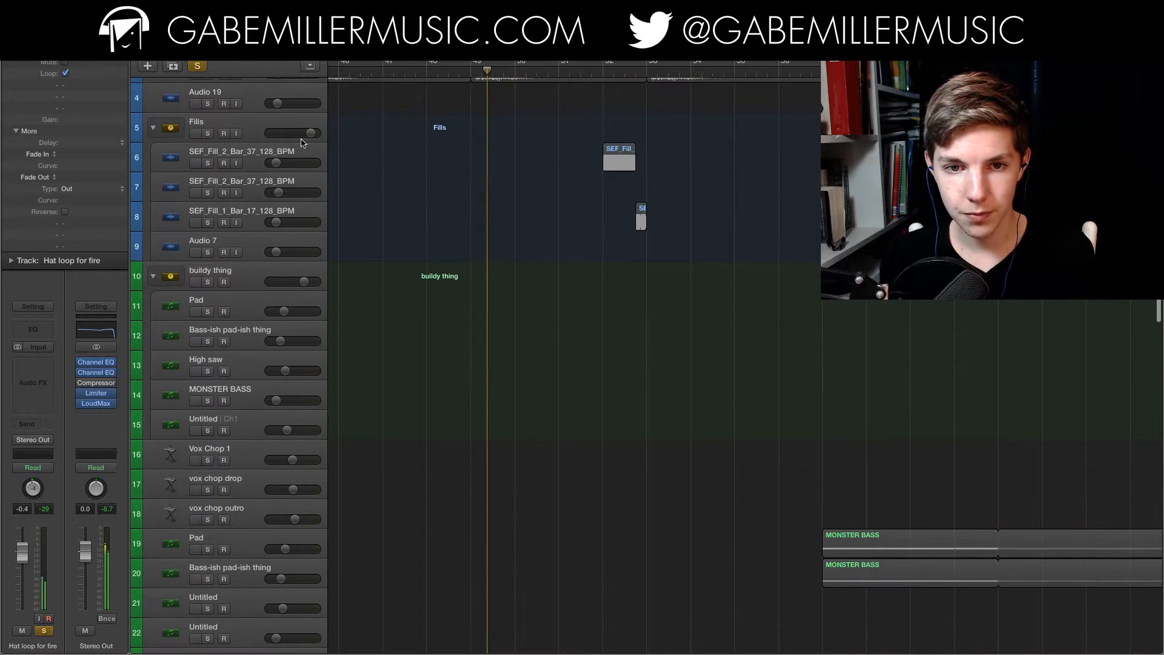
scroll(407, 237, down, 10)
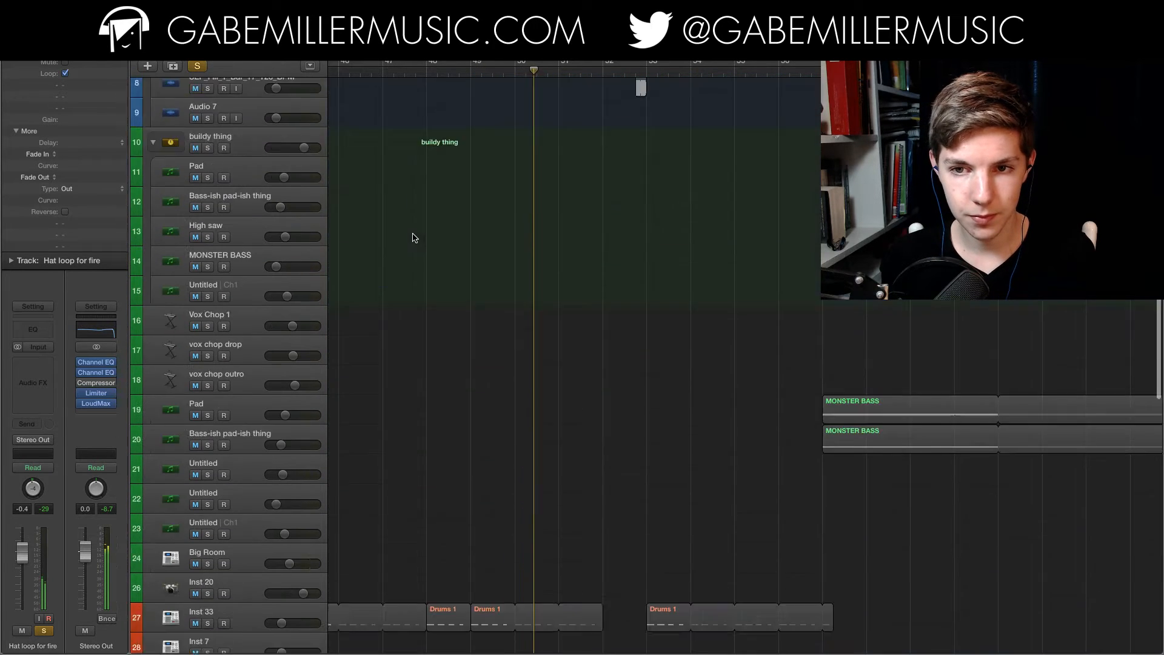
scroll(406, 236, down, 2)
click(208, 374)
key(space)
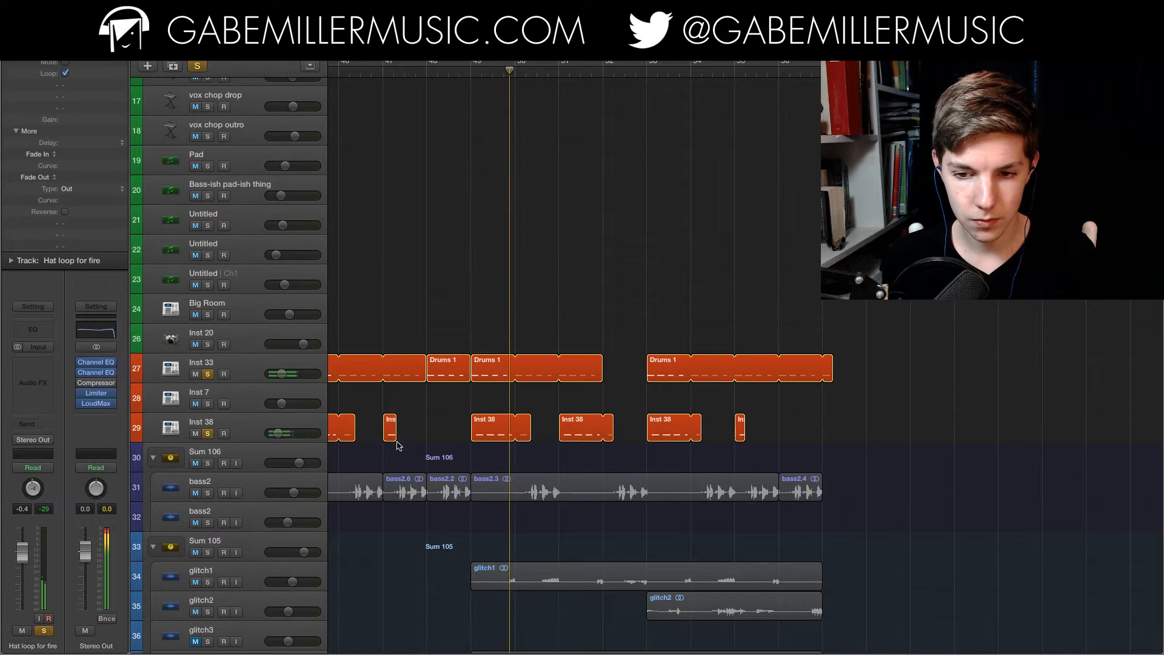
- Add WA_Progressive_Clap10 and EW_X_128_Epic2_FRK to the soloed percussion, replay from bar 49, and clear all solos
scroll(398, 445, down, 5)
scroll(397, 434, down, 10)
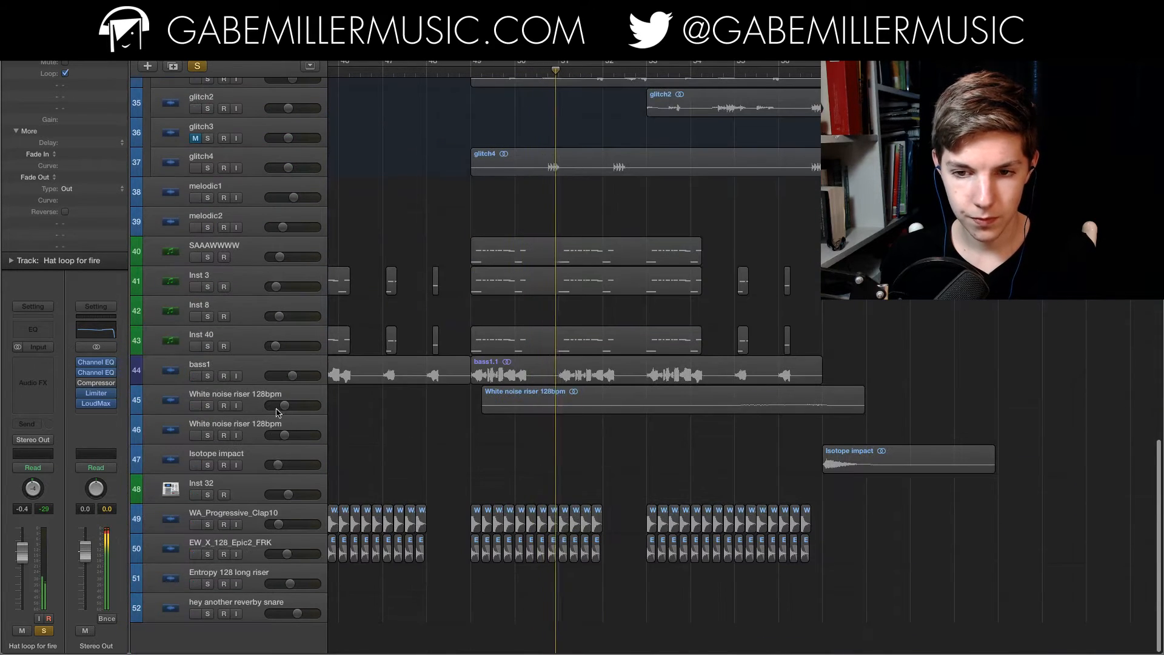
drag(208, 525, 208, 554)
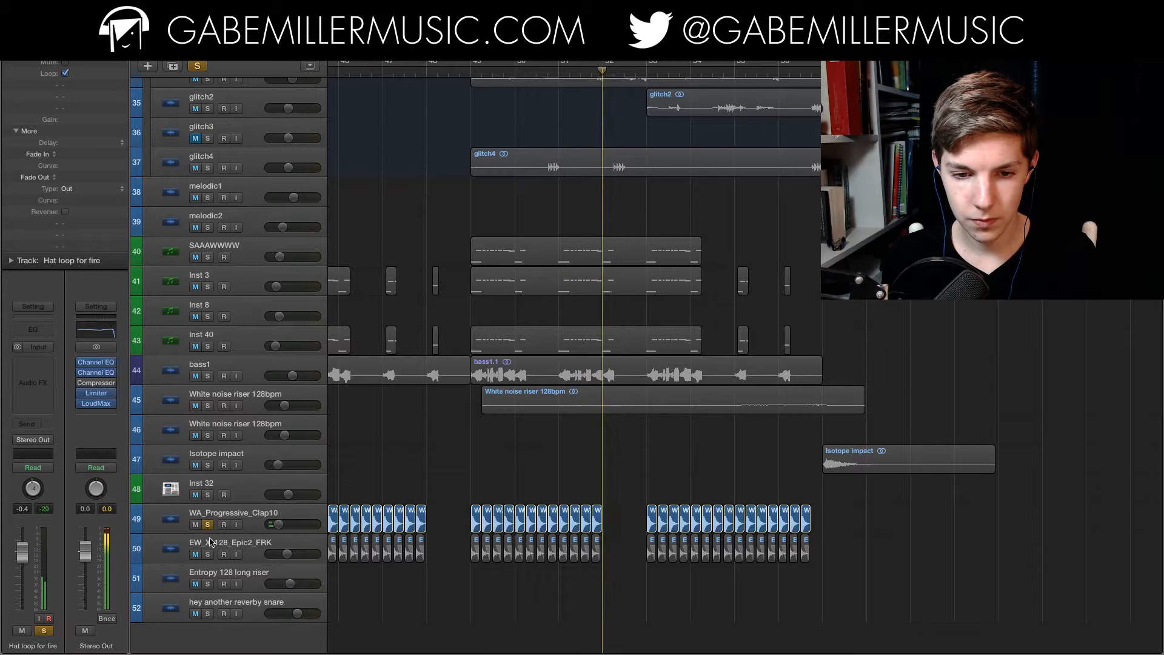
click(469, 66)
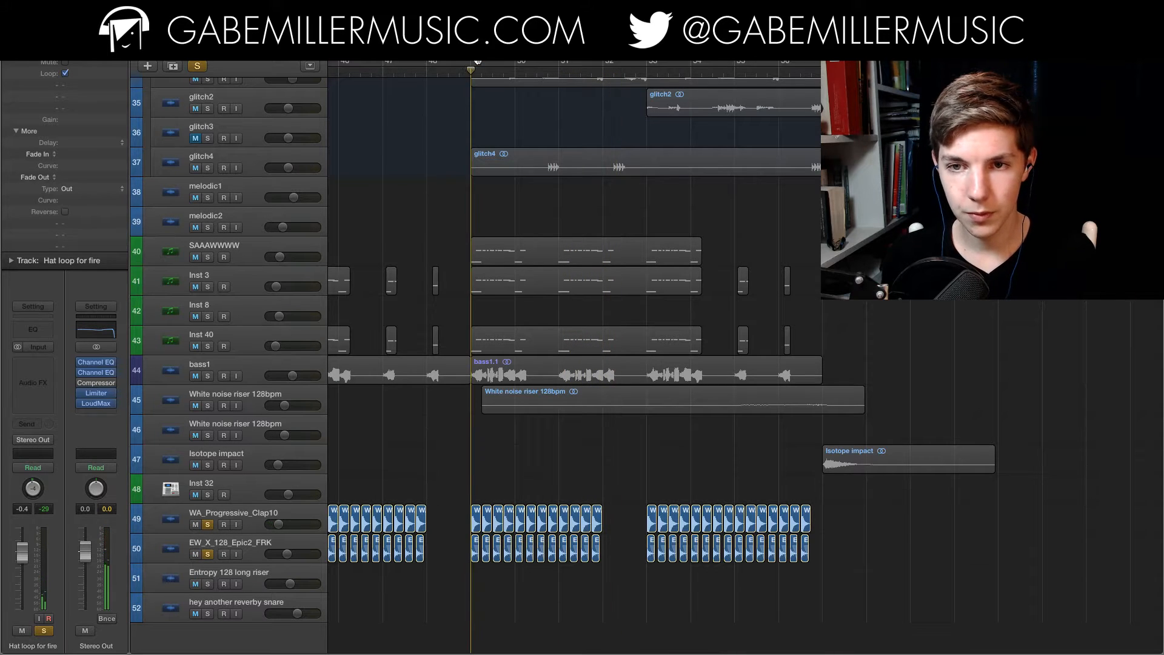
scroll(631, 218, right, 5)
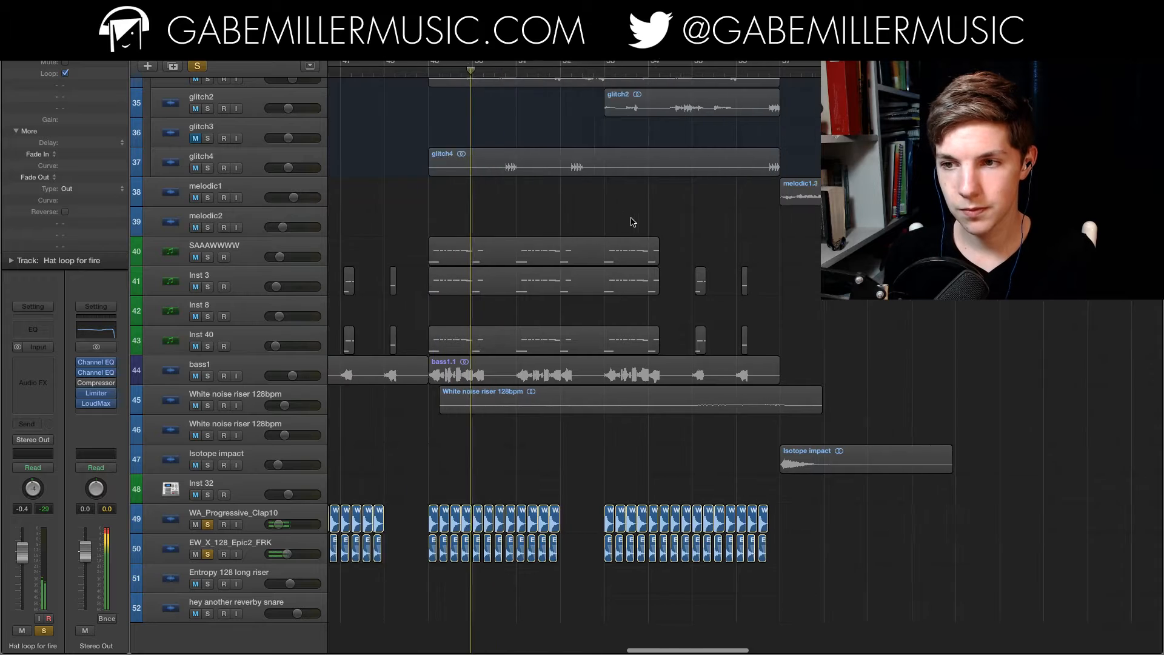
scroll(599, 237, up, 8)
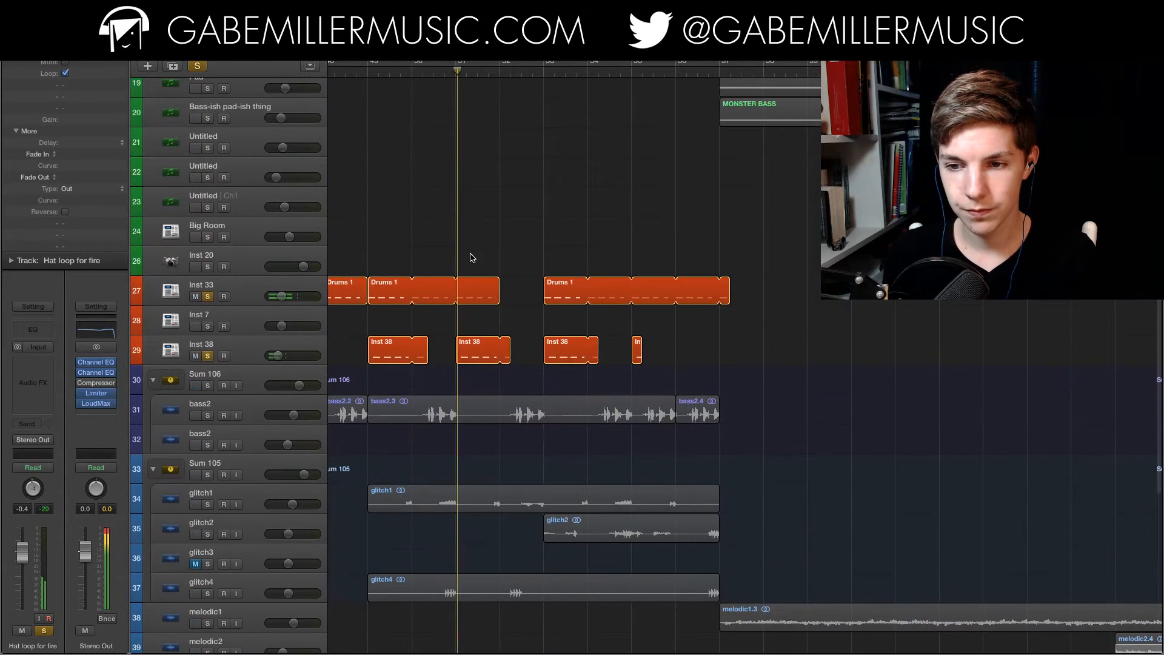
click(197, 66)
- Select the Inst 3 synth track and solo it with the playhead at bar 41
scroll(481, 226, down, 10)
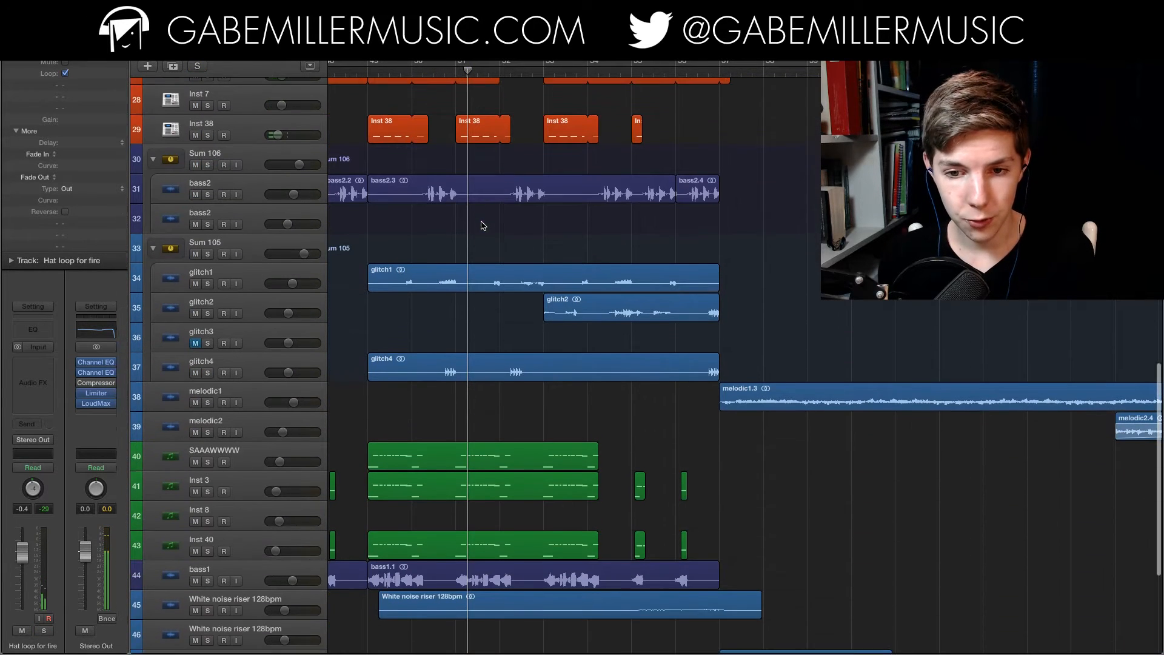
key(super+Right)
scroll(481, 226, down, 3)
scroll(482, 260, left, 10)
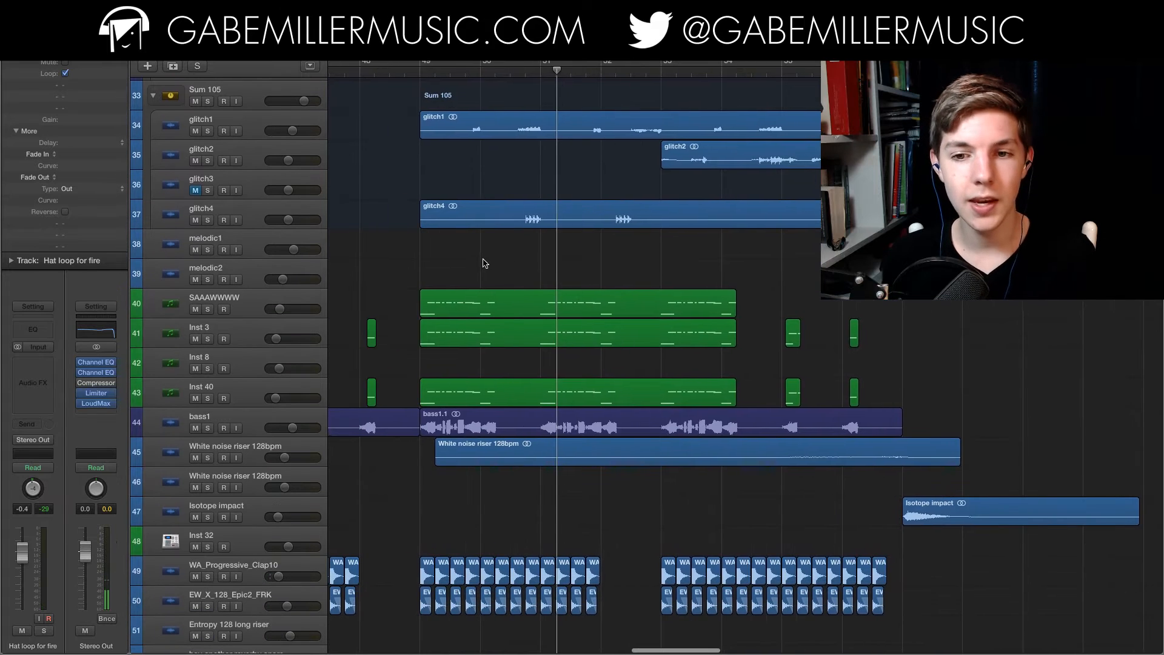
scroll(485, 262, right, 3)
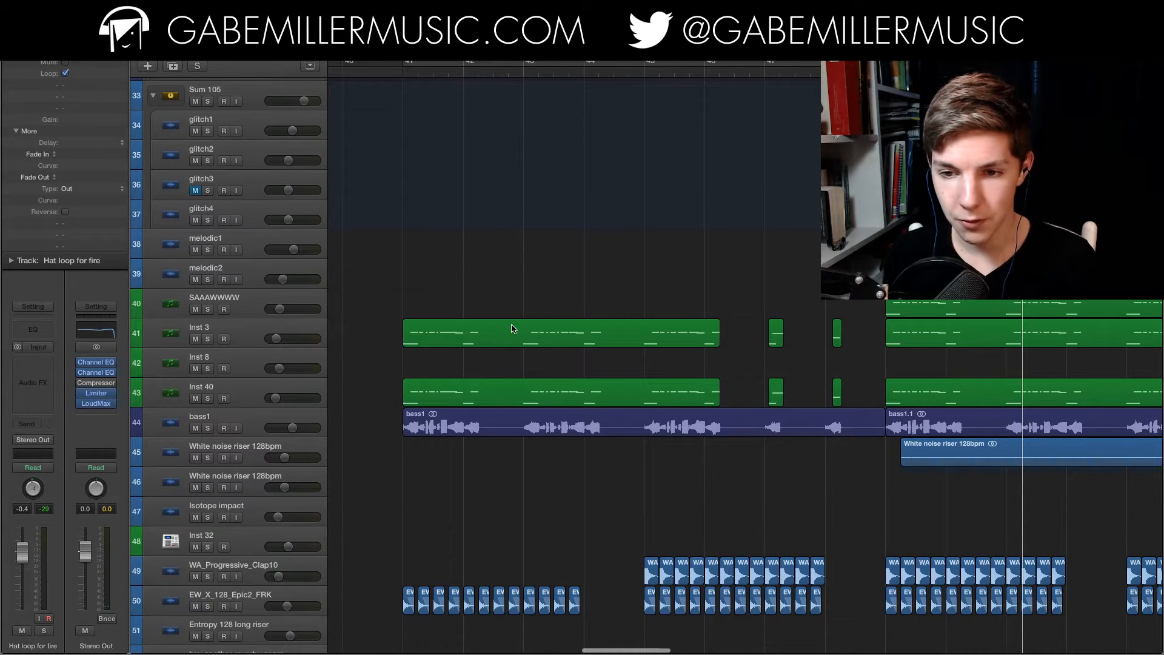
click(221, 333)
key(s)
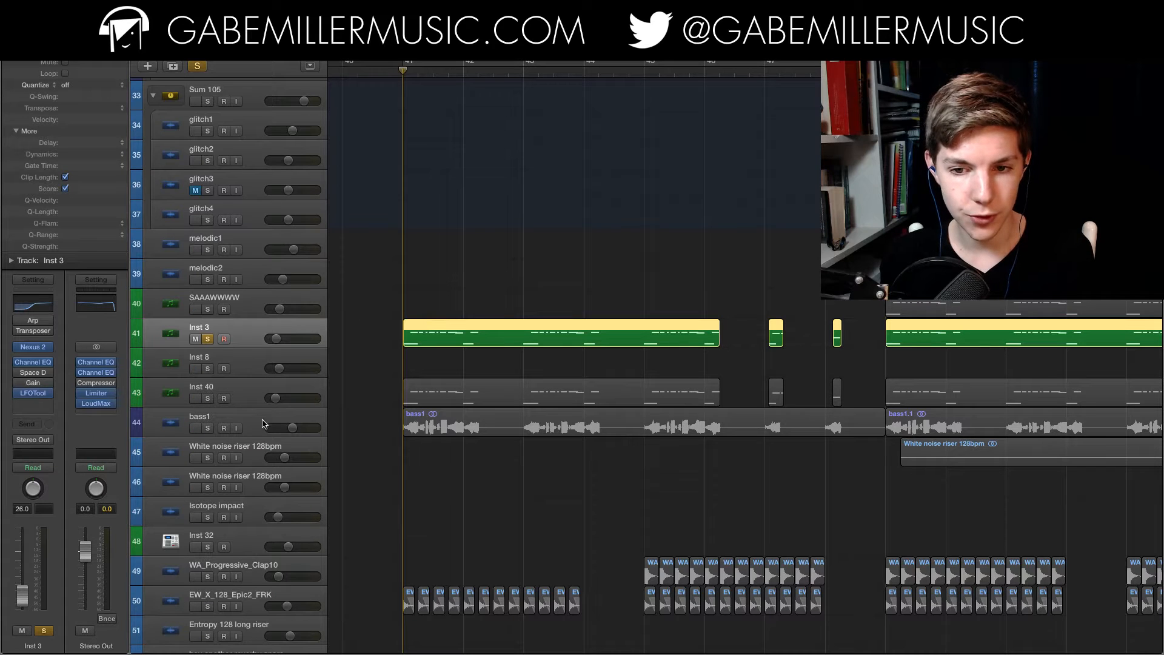
- Solo bass1 alone from bar 41, layer Inst 3 and Inst 40 in during playback, and clear all solos before stopping
click(208, 428)
click(236, 420)
click(208, 339)
key(space)
click(208, 339)
click(208, 398)
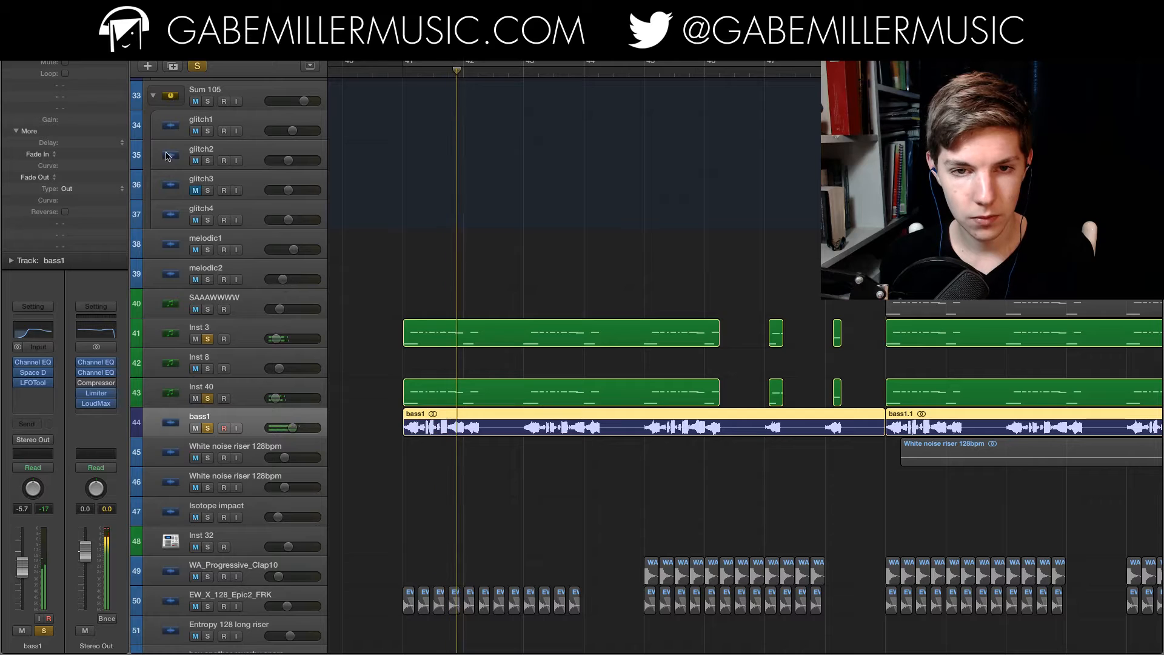
click(197, 65)
key(space)
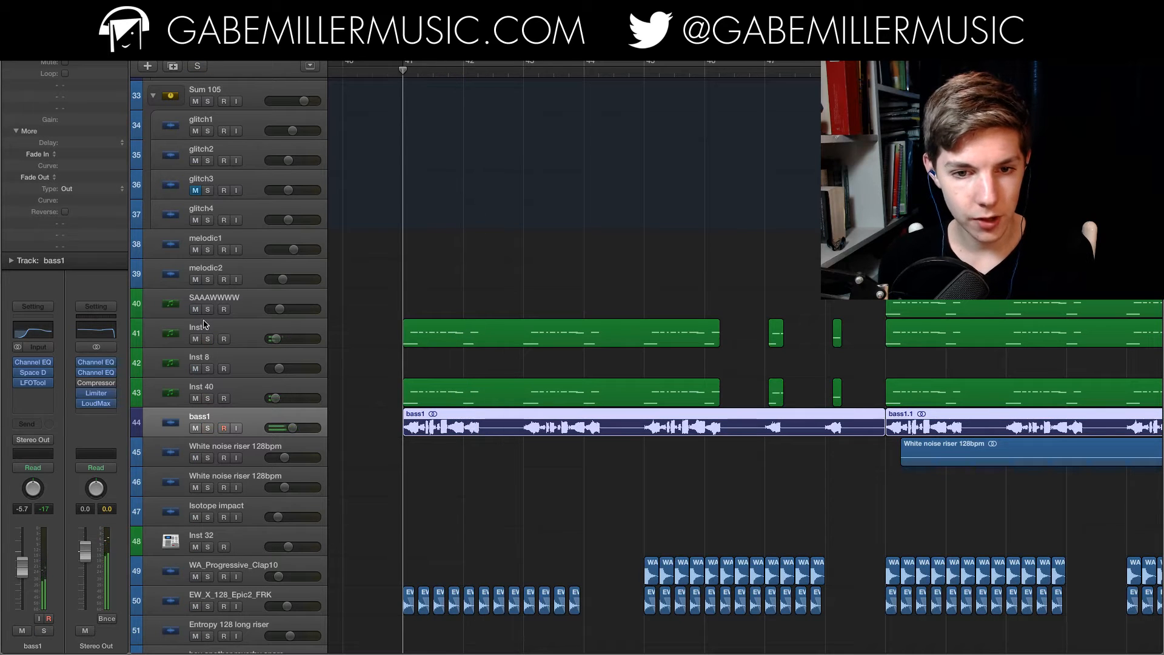
- Solo Inst 3 and play it from bar 41, switching the solo over to Inst 40 during playback
click(225, 328)
click(208, 339)
key(space)
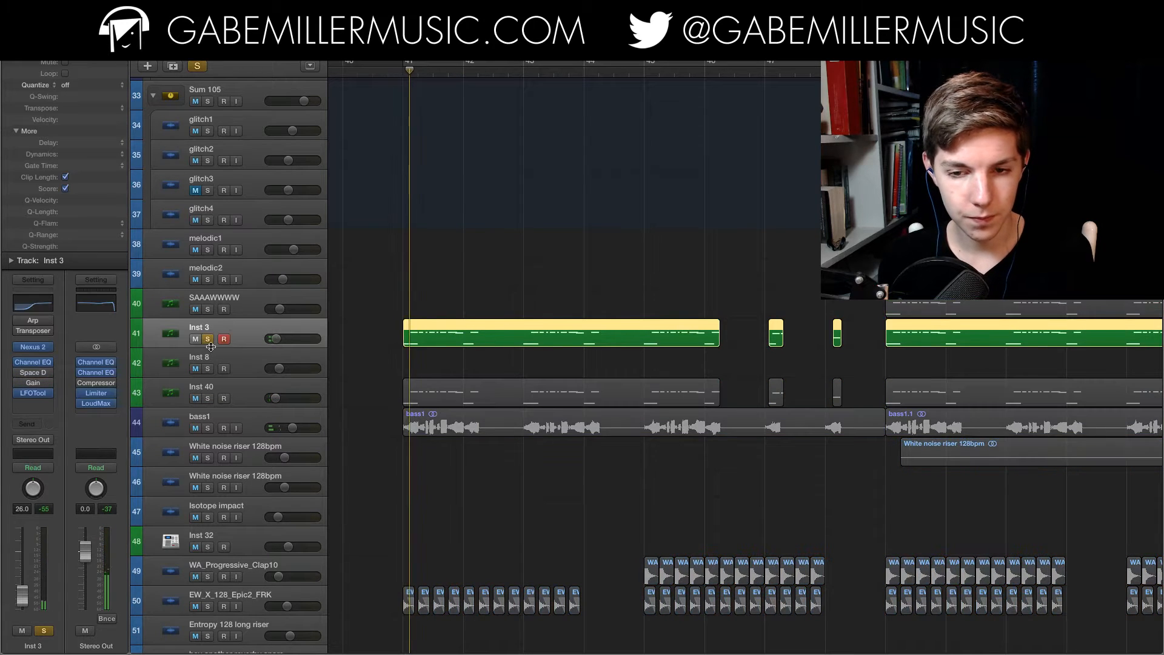
click(208, 399)
click(208, 339)
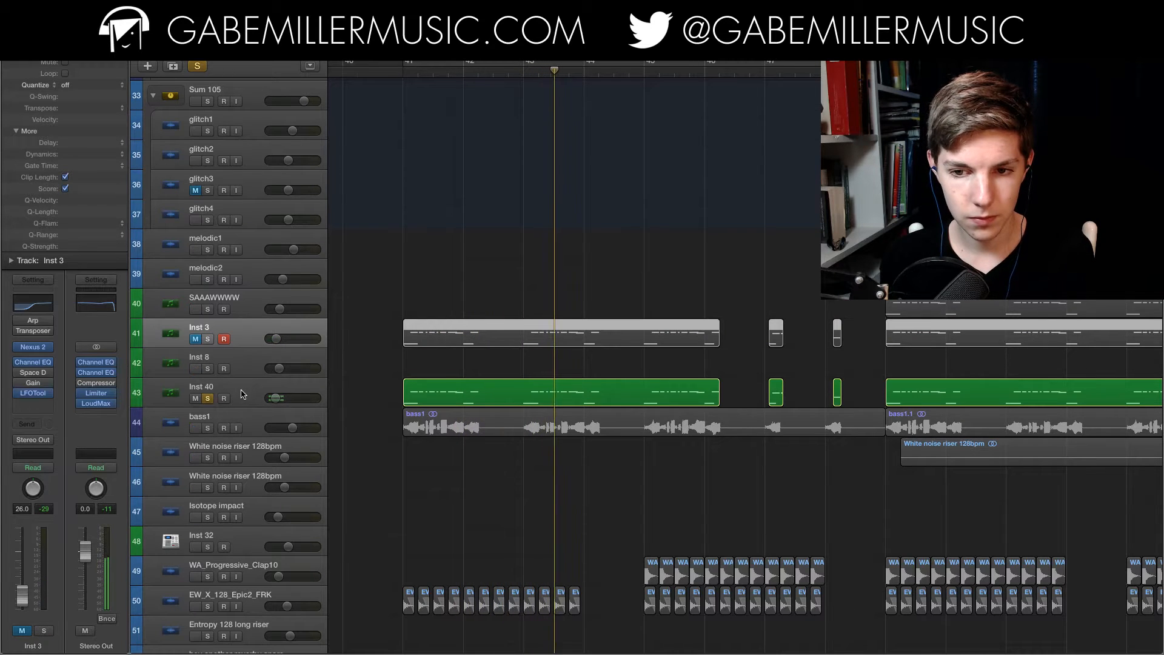
- Return the solo from Inst 40 to Inst 3, replay it from bar 41, and clear the solo
click(400, 80)
click(207, 340)
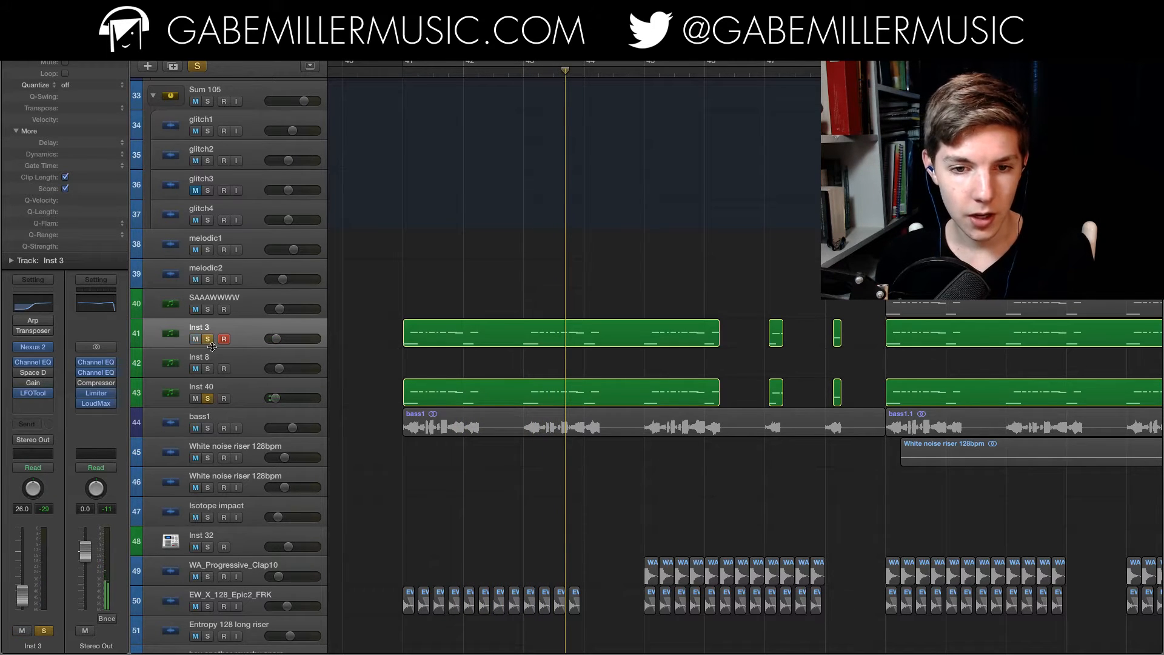
click(208, 398)
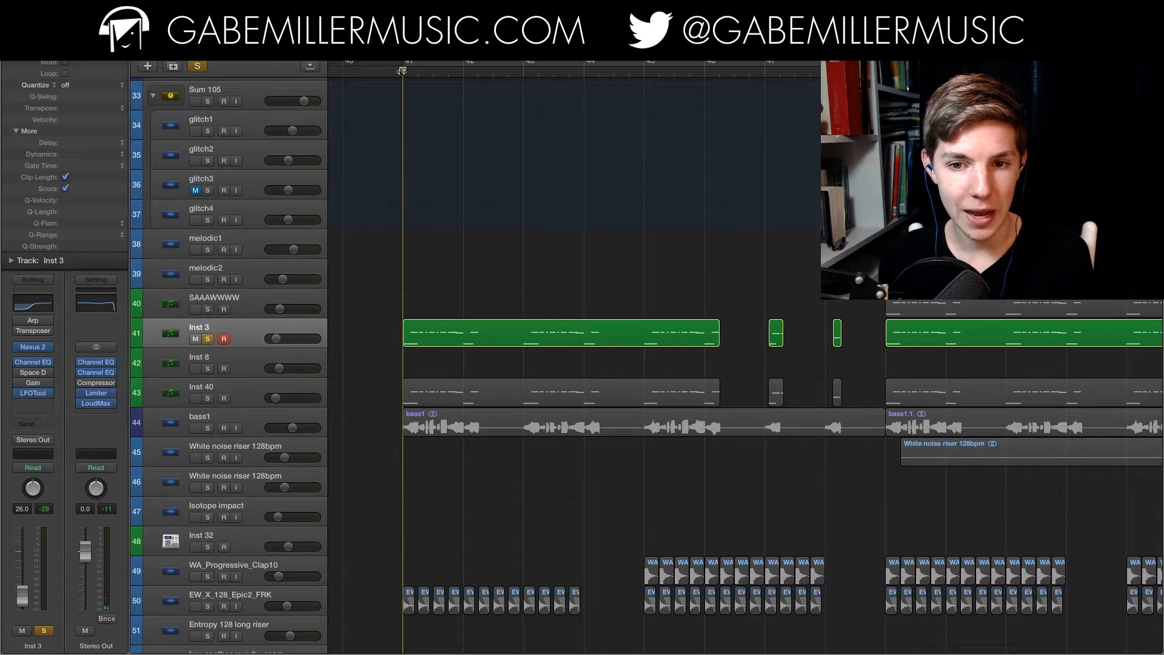
key(space)
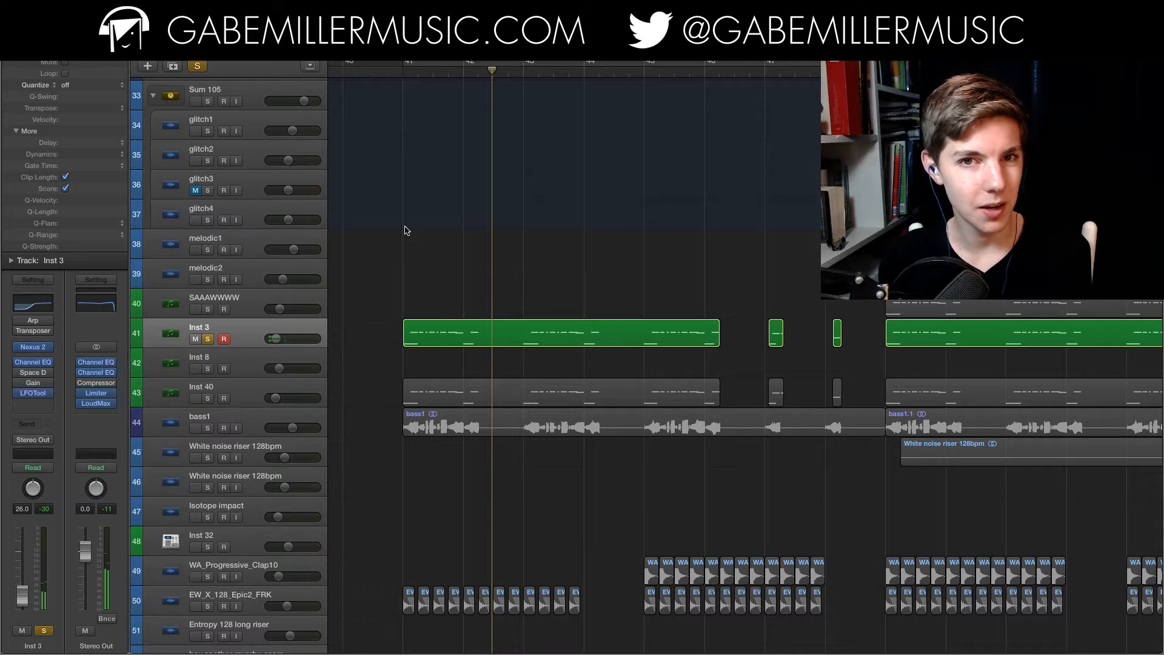
click(197, 66)
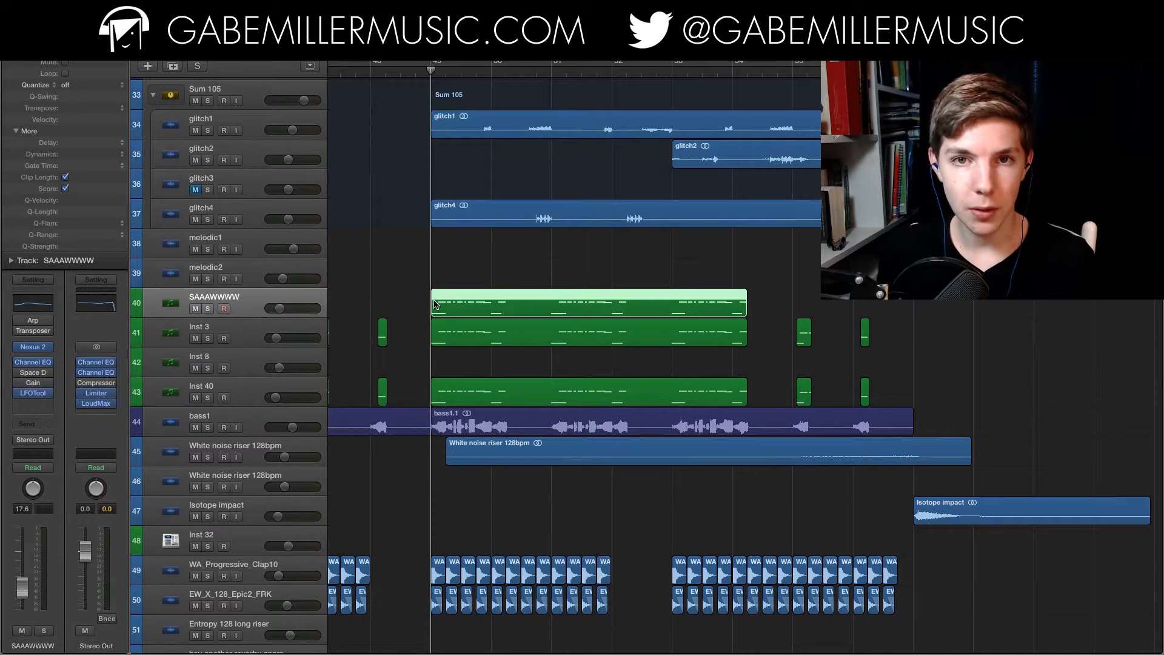
- Solo SAAAWWWW and play it from bar 49, add Inst 3 for comparison, and clear both solos before stopping
scroll(473, 292, left, 2)
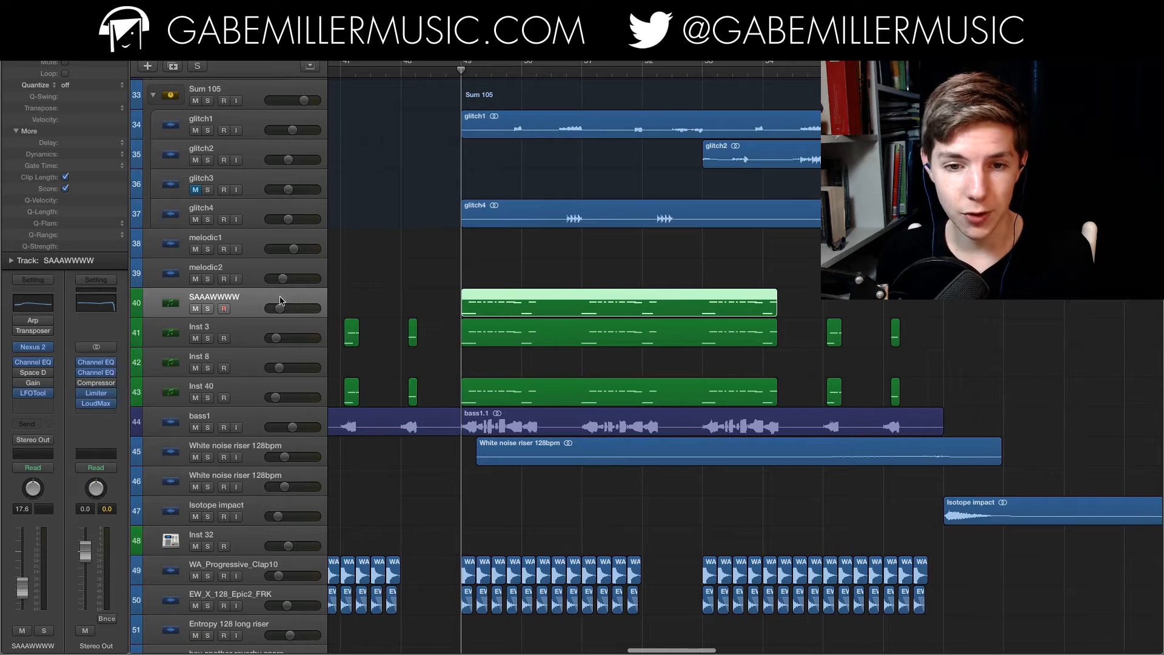
click(208, 308)
key(space)
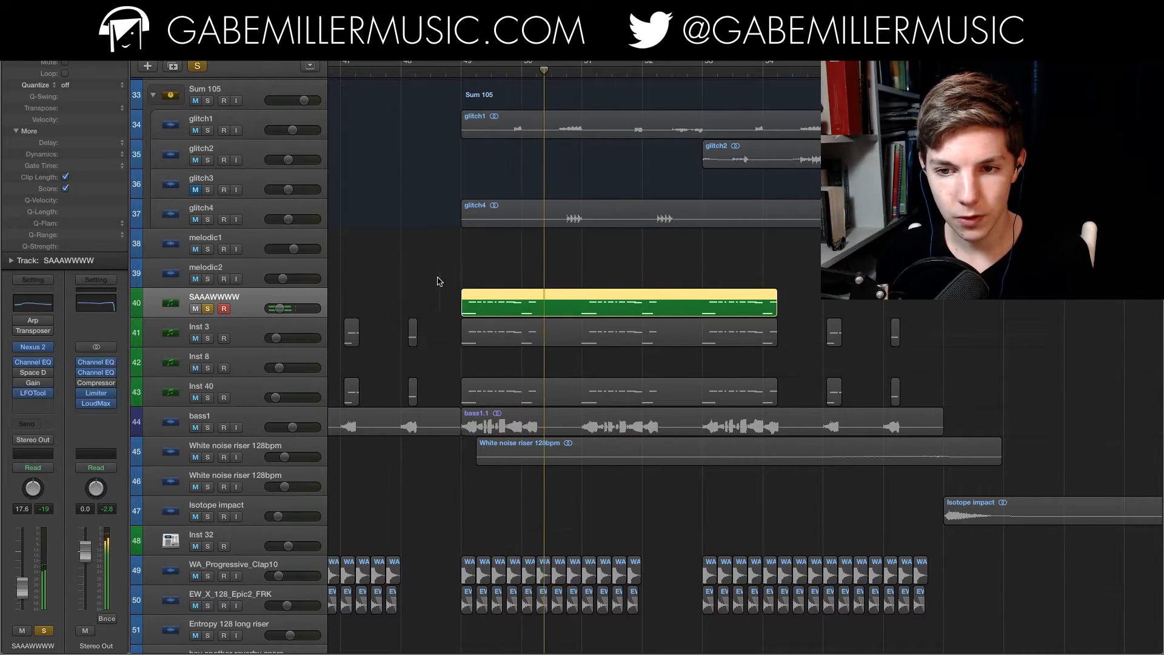
key(space)
click(208, 338)
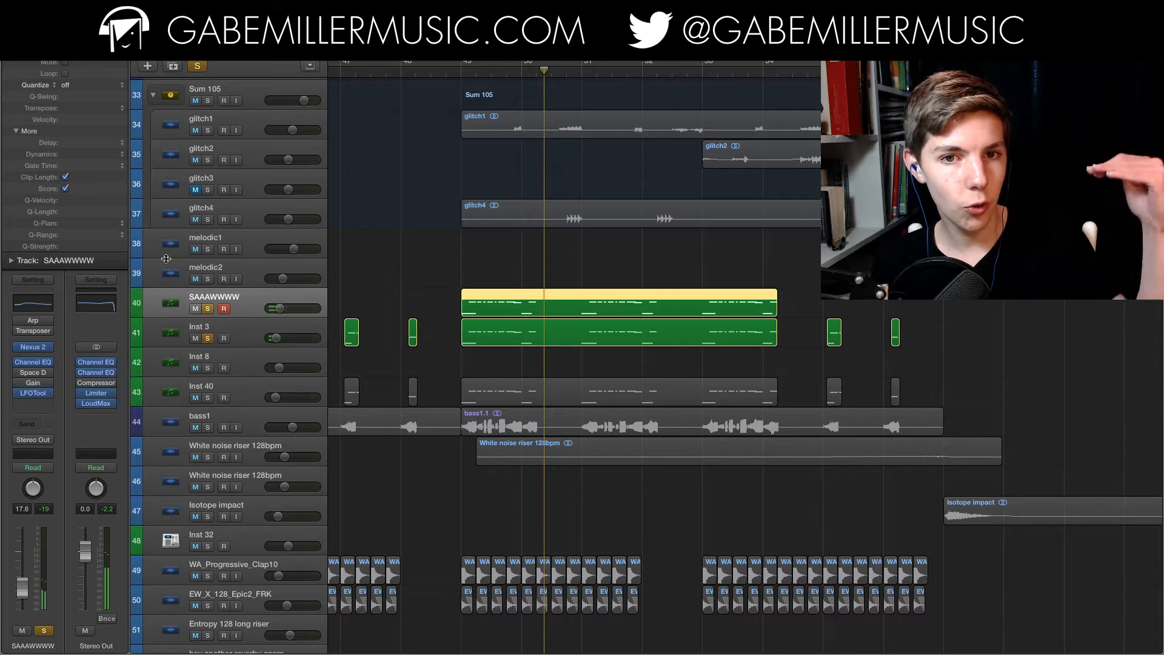
click(197, 65)
key(space)
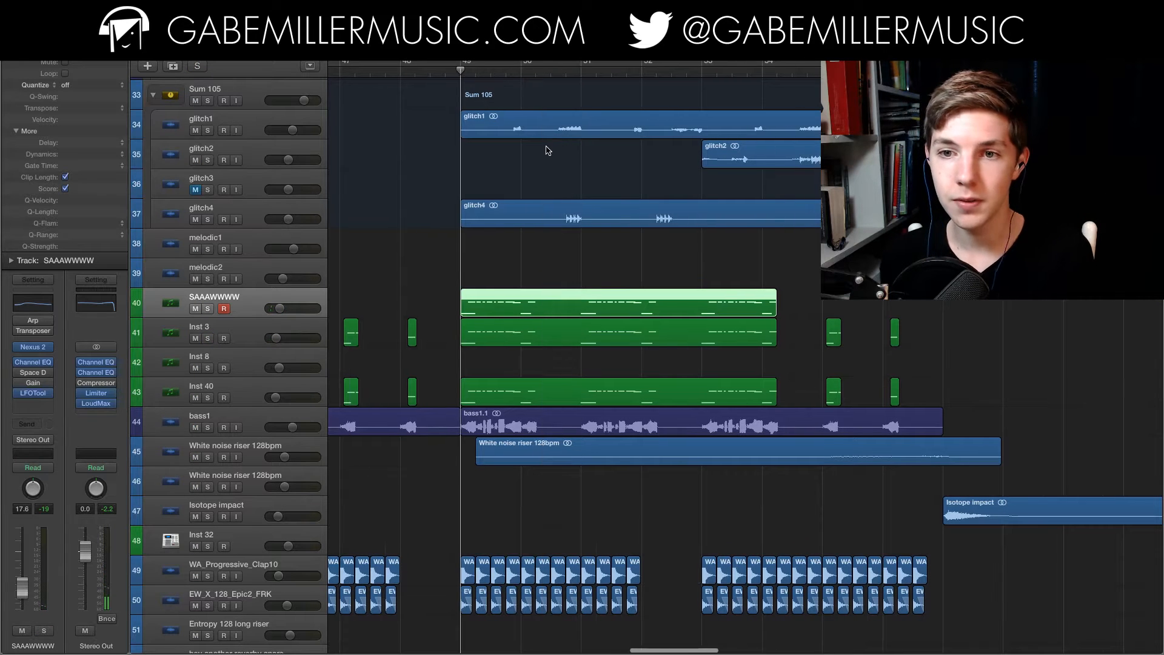
- Select the glitch1 track, solo it, and play it on its own
scroll(548, 150, up, 4)
scroll(547, 150, right, 2)
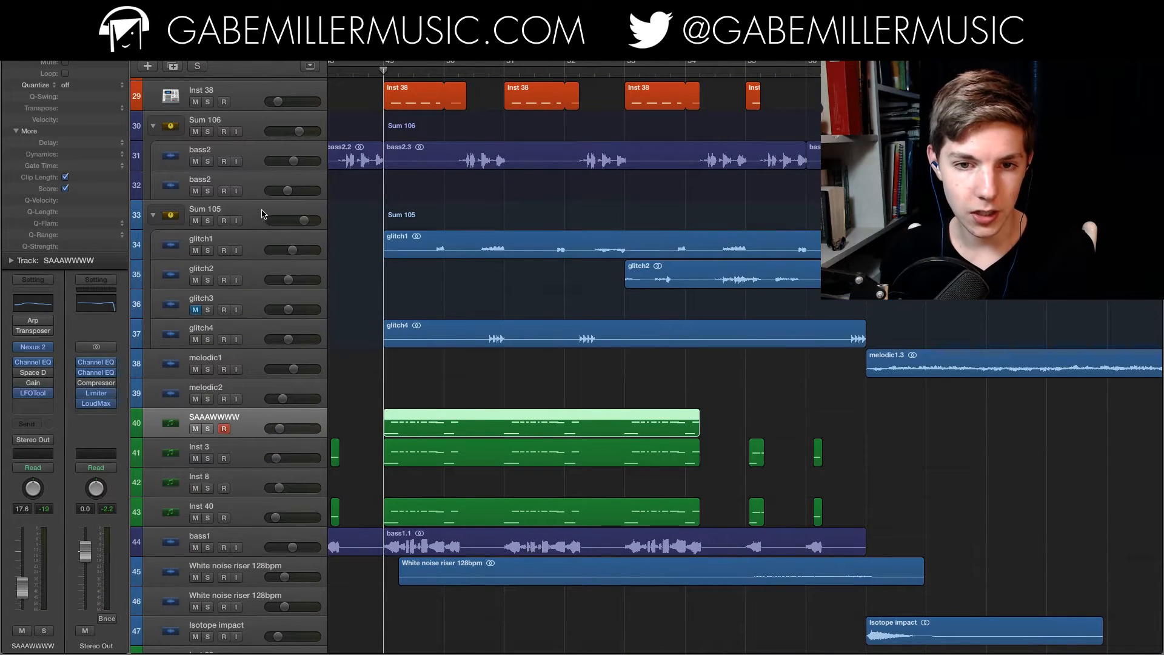
click(259, 243)
click(207, 250)
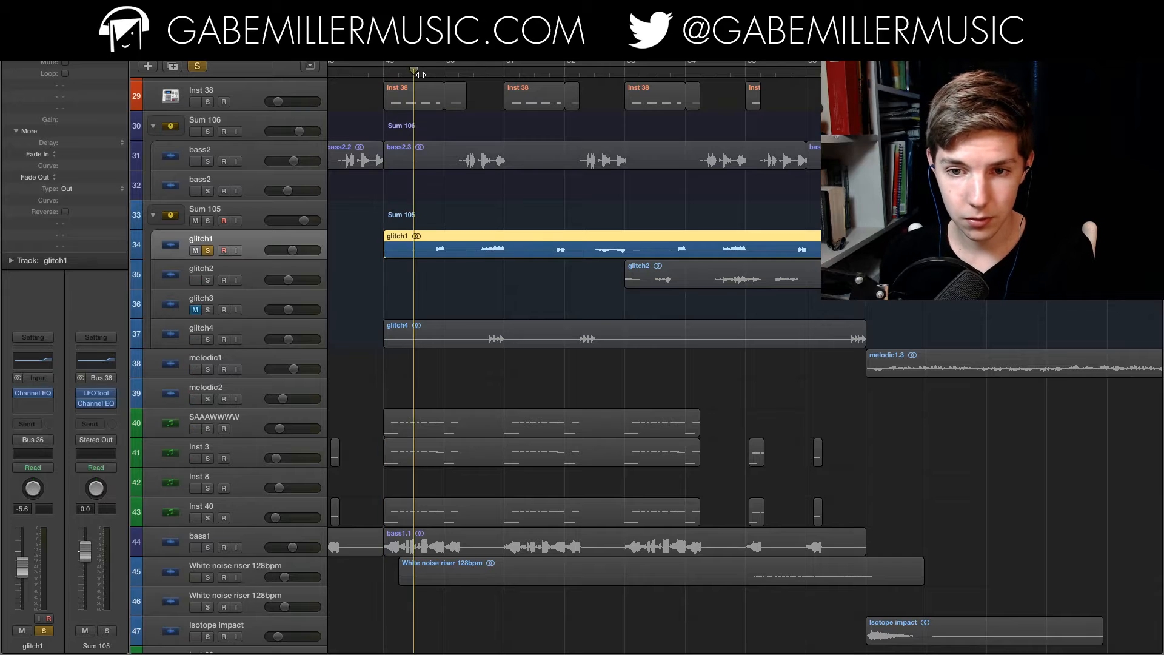
key(space)
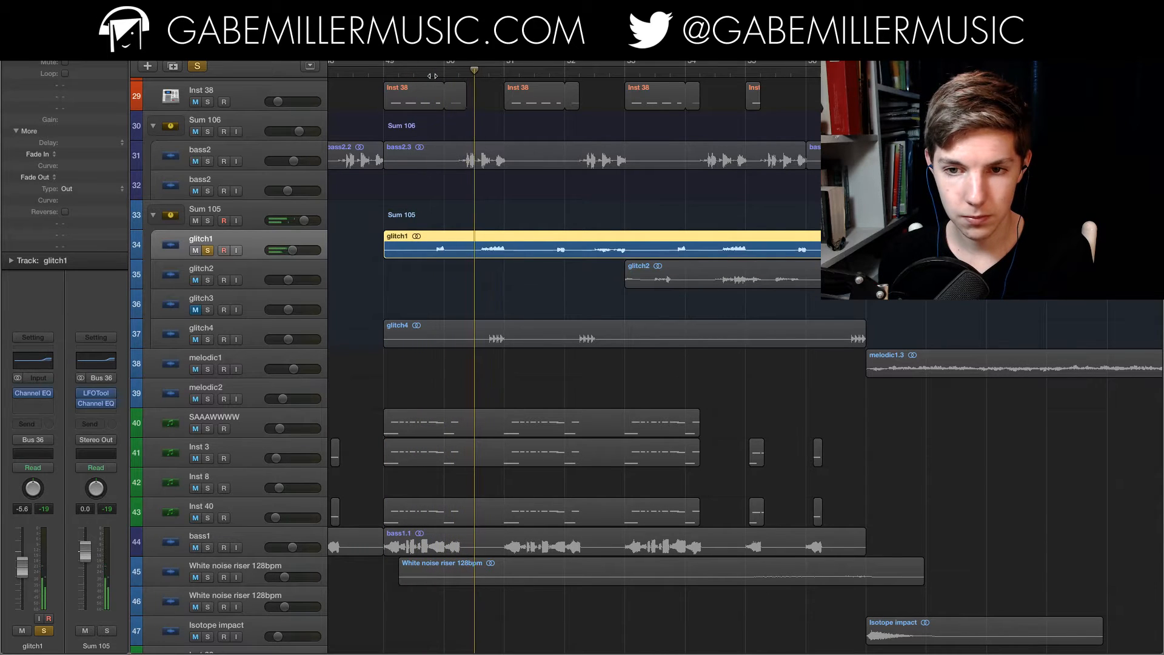
- Solo glitch4 during playback, toggle the glitch1 solo off and on to compare them, and clear all solos
click(207, 339)
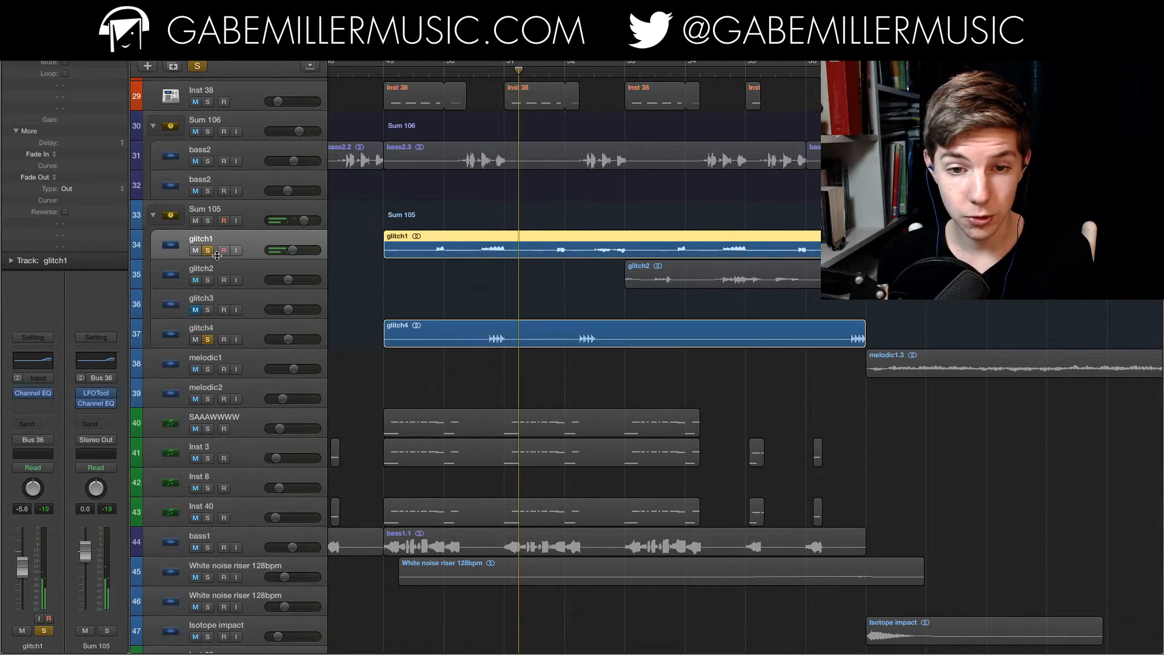
click(207, 249)
key(s)
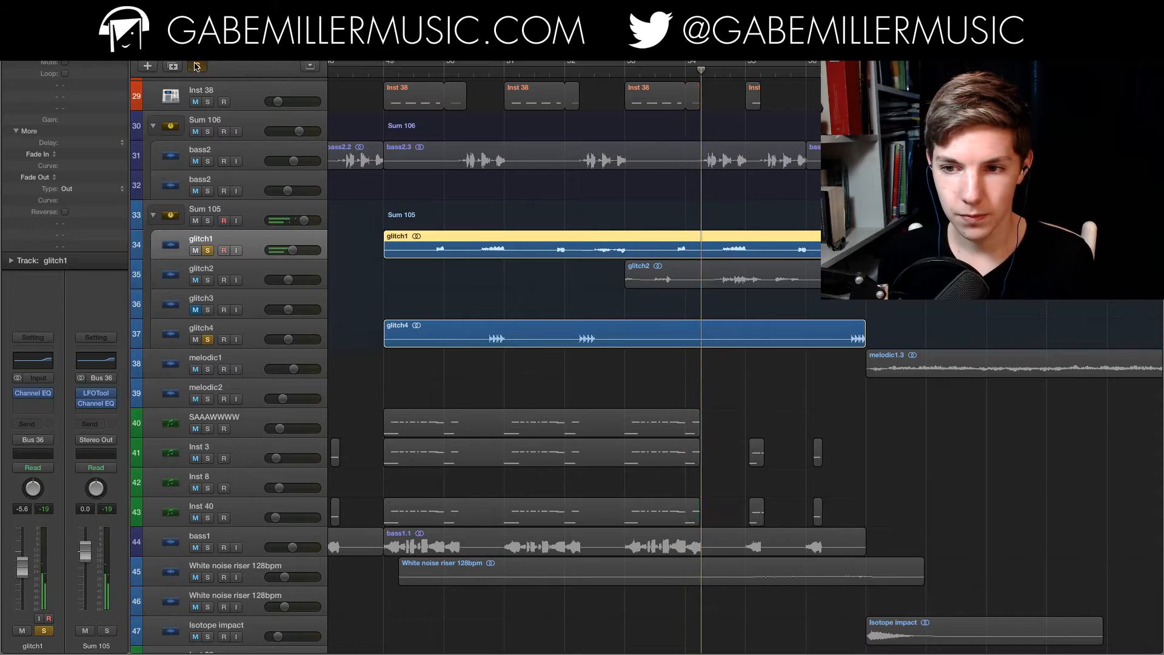
key(ctrl+alt+super+s)
- Select and solo the glitch2 track and play it from bar 53
click(251, 262)
click(625, 77)
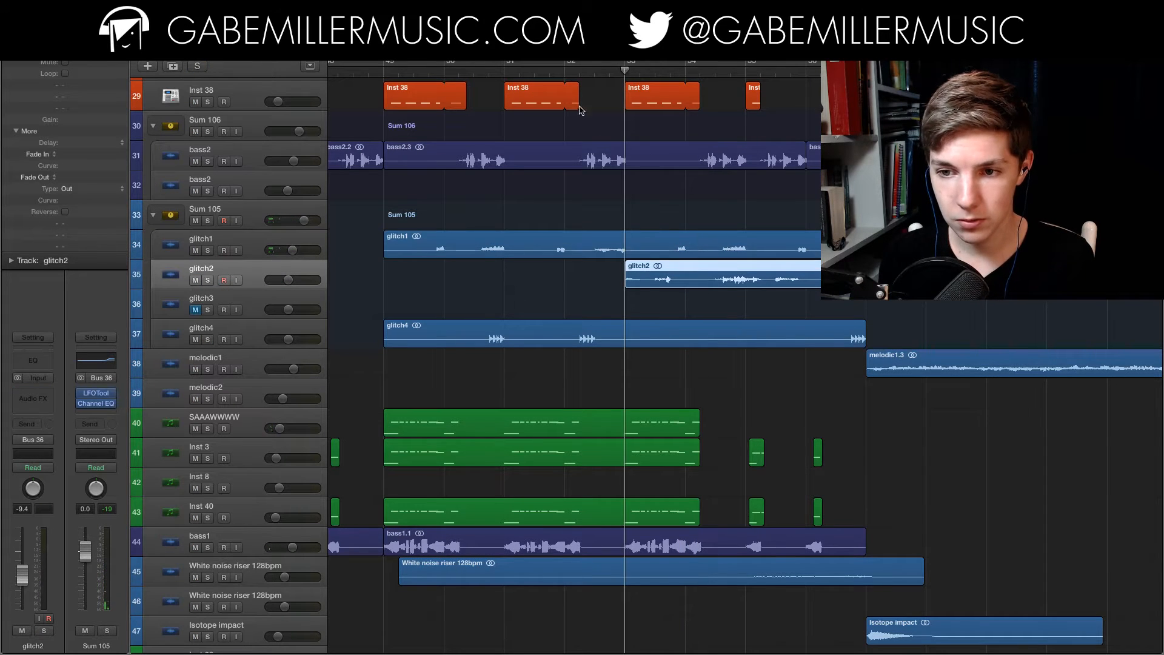
click(208, 280)
key(space)
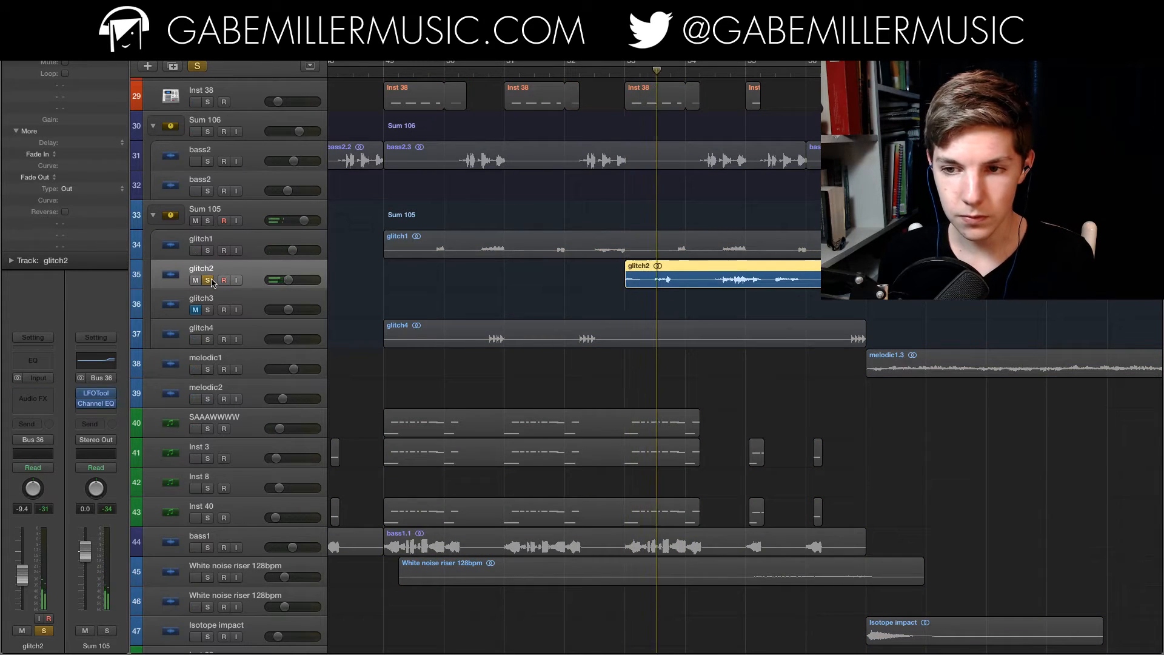
scroll(764, 225, right, 5)
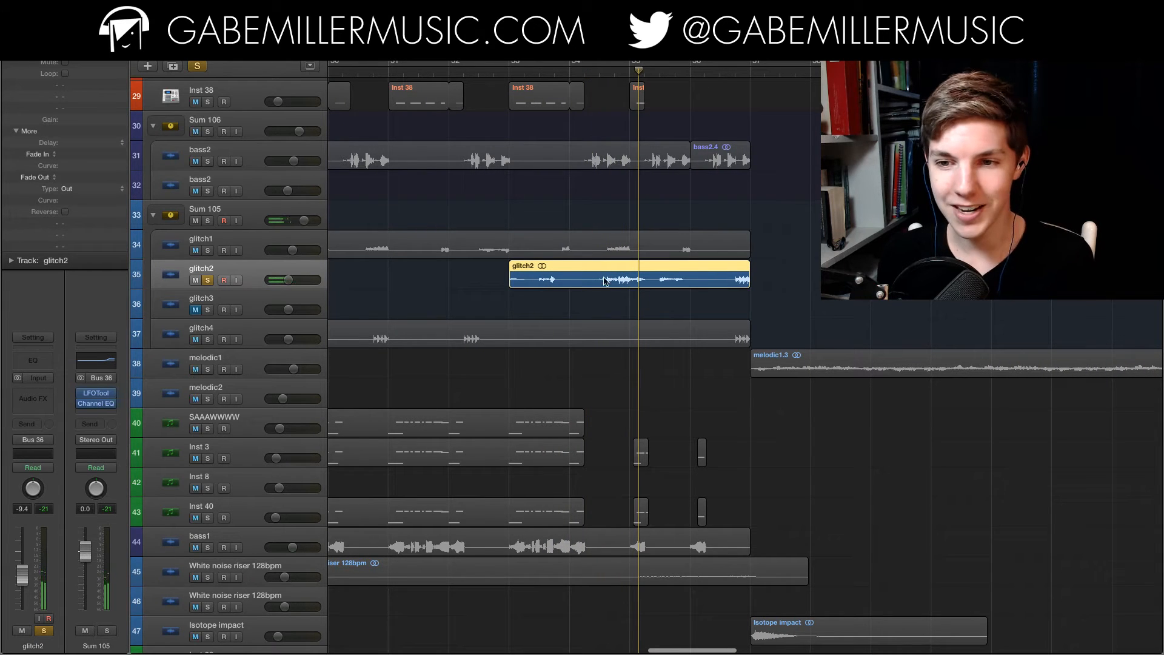
- Turn off the solo on the glitch2 track and deselect its region
click(208, 280)
scroll(655, 254, right, 3)
scroll(655, 254, left, 5)
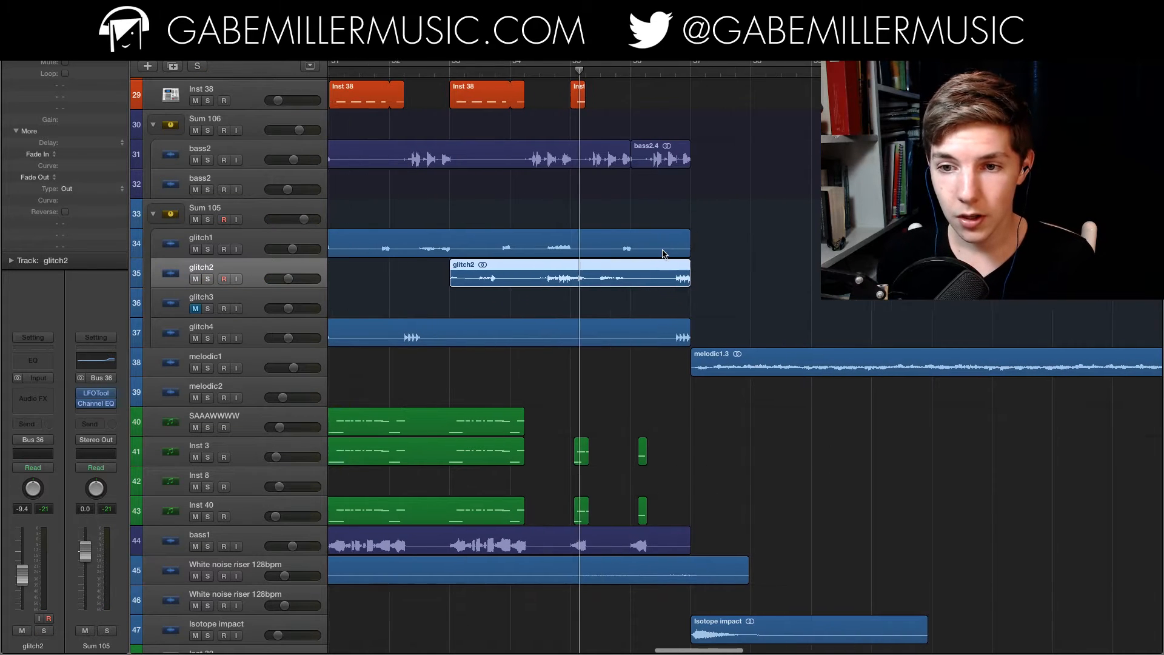
click(658, 219)
scroll(658, 219, down, 4)
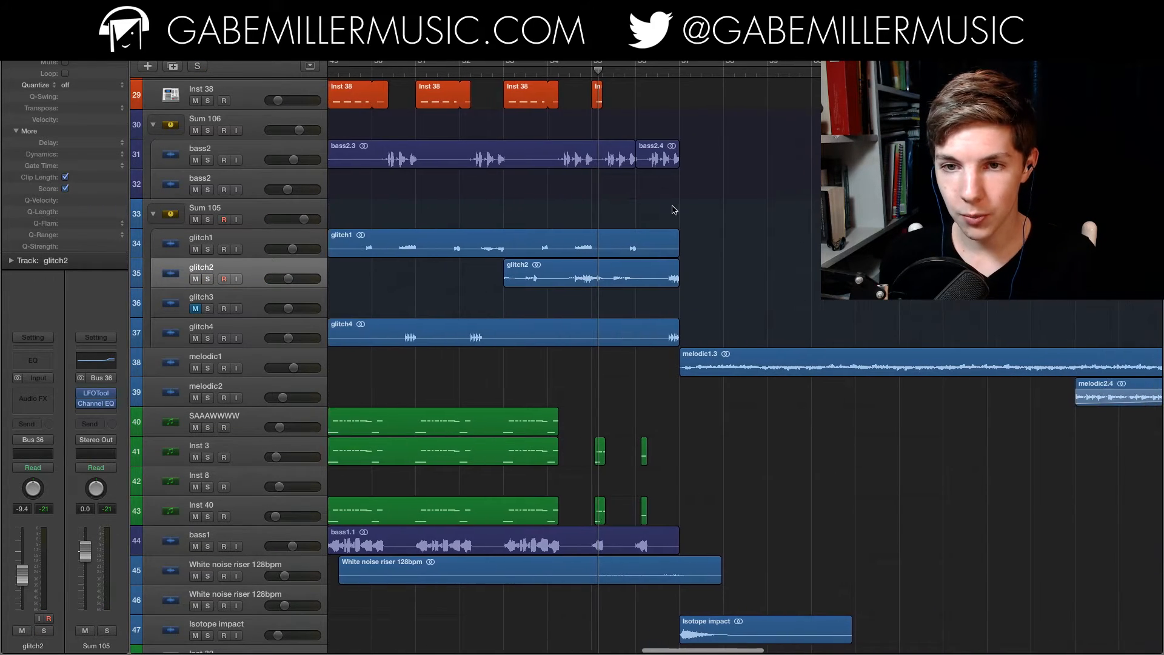
- Play the full arrangement with all layers from bar 49
scroll(673, 208, up, 10)
scroll(673, 208, down, 2)
scroll(635, 278, down, 1)
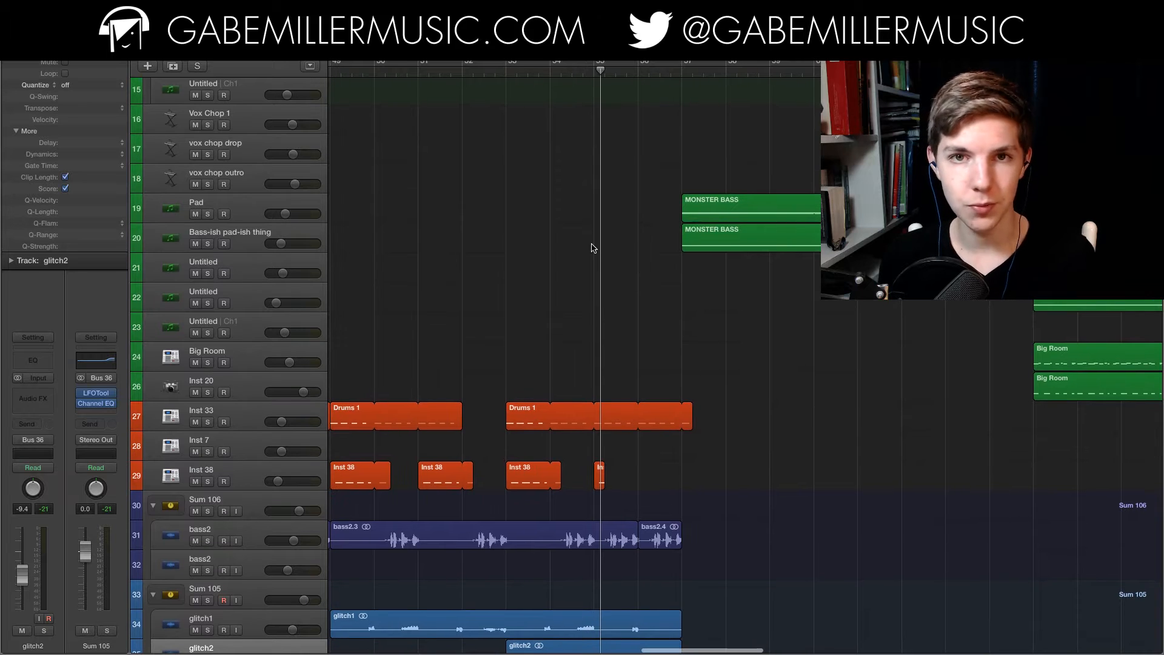
scroll(596, 247, left, 2)
scroll(596, 247, down, 10)
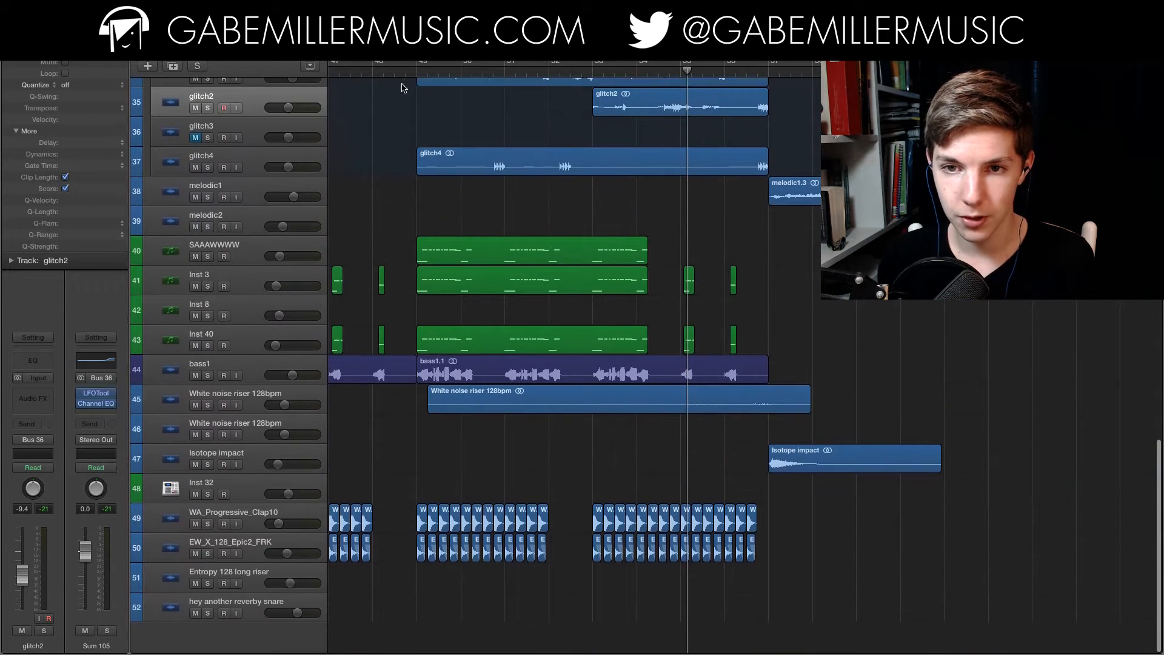
click(416, 72)
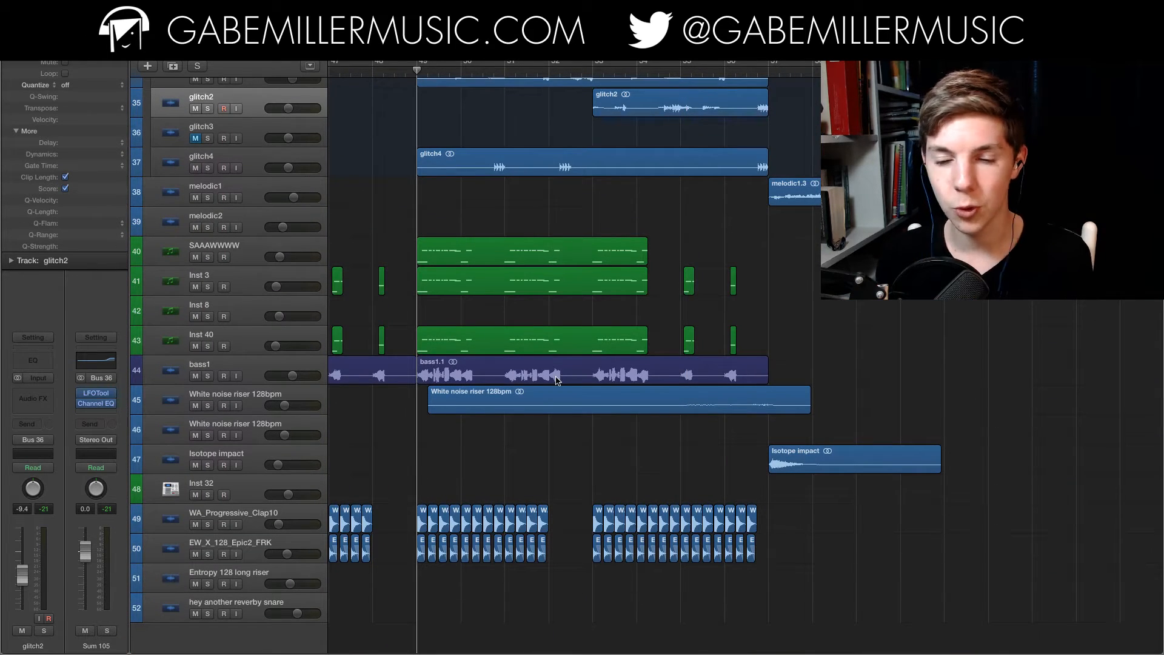
key(space)
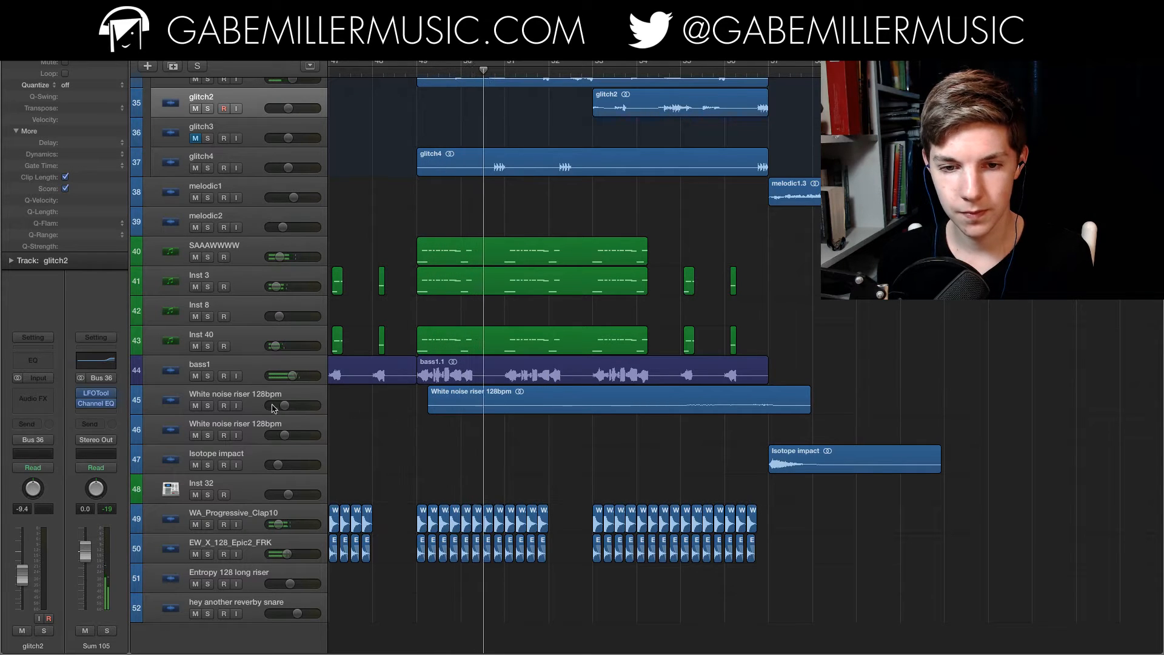
- Solo the White noise riser 128bpm track, play it from bar 55, and clear its solo
key(ctrl+s)
click(680, 71)
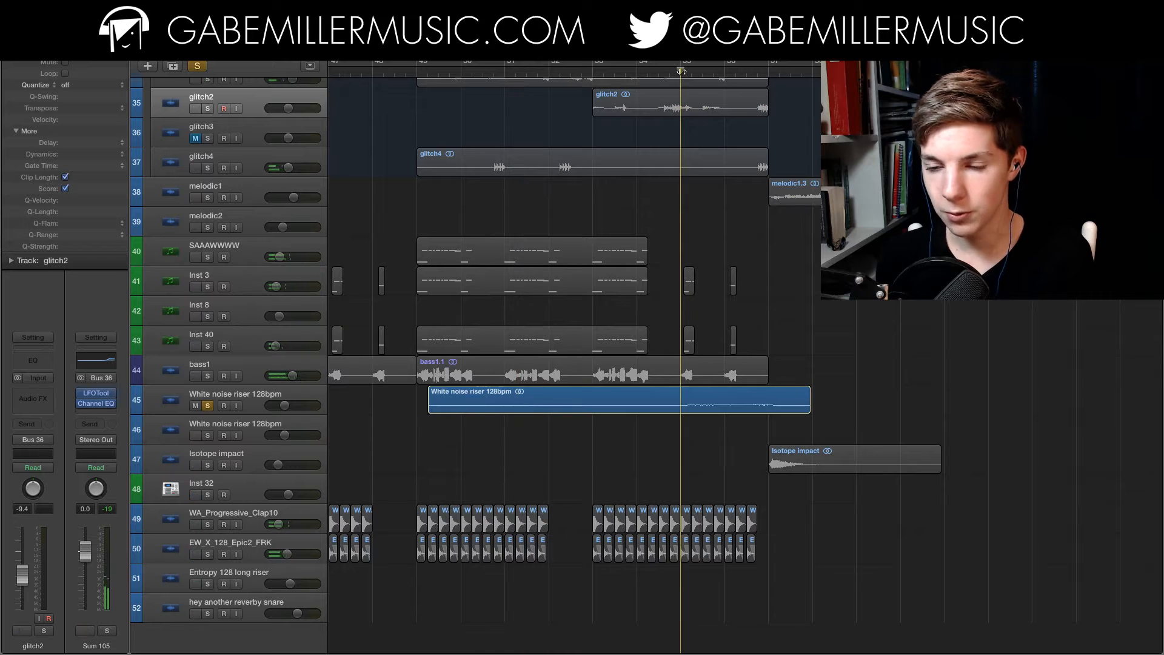
click(207, 406)
- Select and solo the melodic1 track and play it from bar 57
scroll(767, 307, right, 5)
scroll(666, 309, up, 10)
scroll(612, 312, down, 5)
click(422, 72)
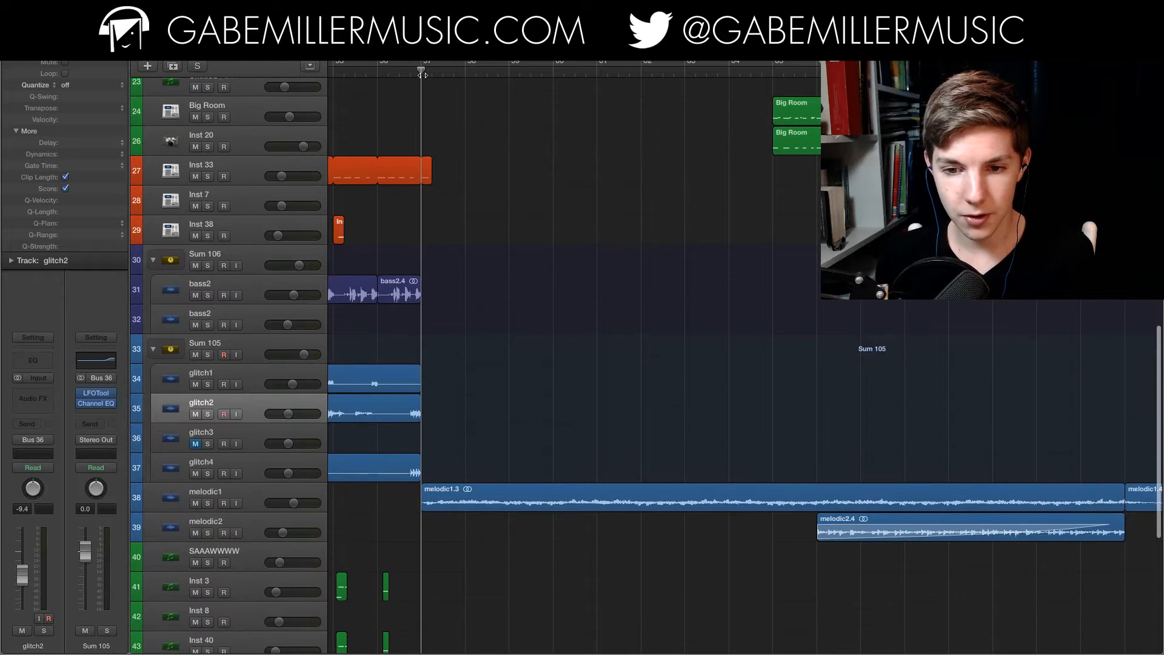
click(252, 499)
click(207, 503)
key(space)
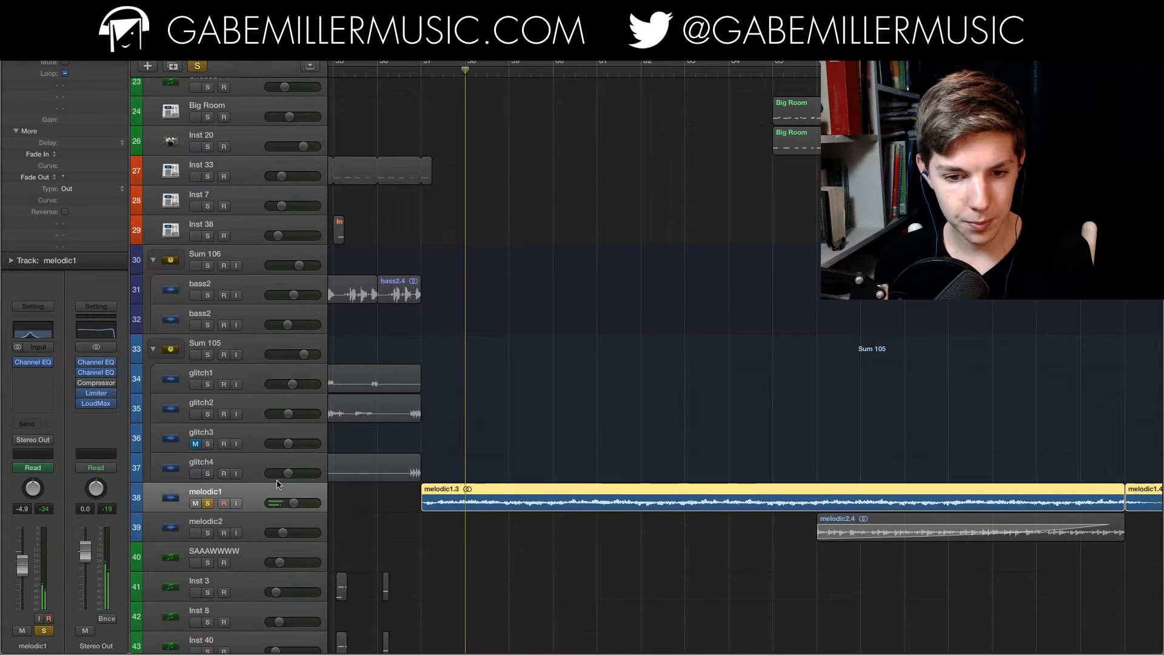
- Examine the Channel EQ curve on the melodic1 track during playback and close the plug-in window
click(43, 335)
drag(352, 91, 357, 337)
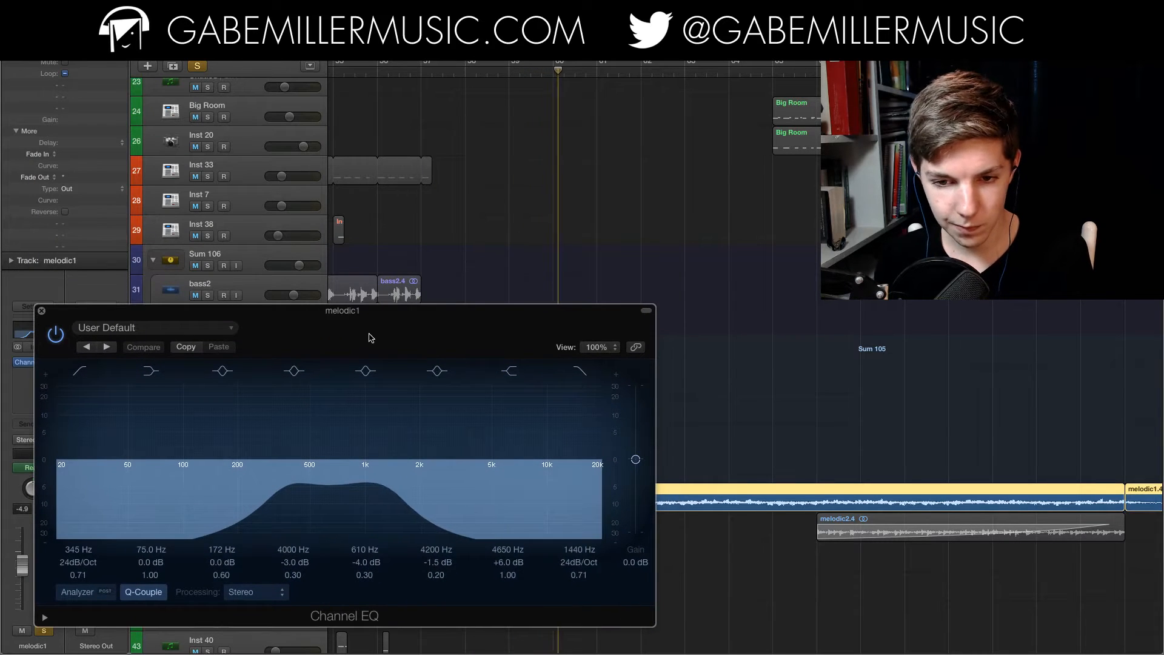
click(41, 312)
- Continue melodic1 from bar 66, switch the solo to melodic2, and replay from about bar 66
click(816, 73)
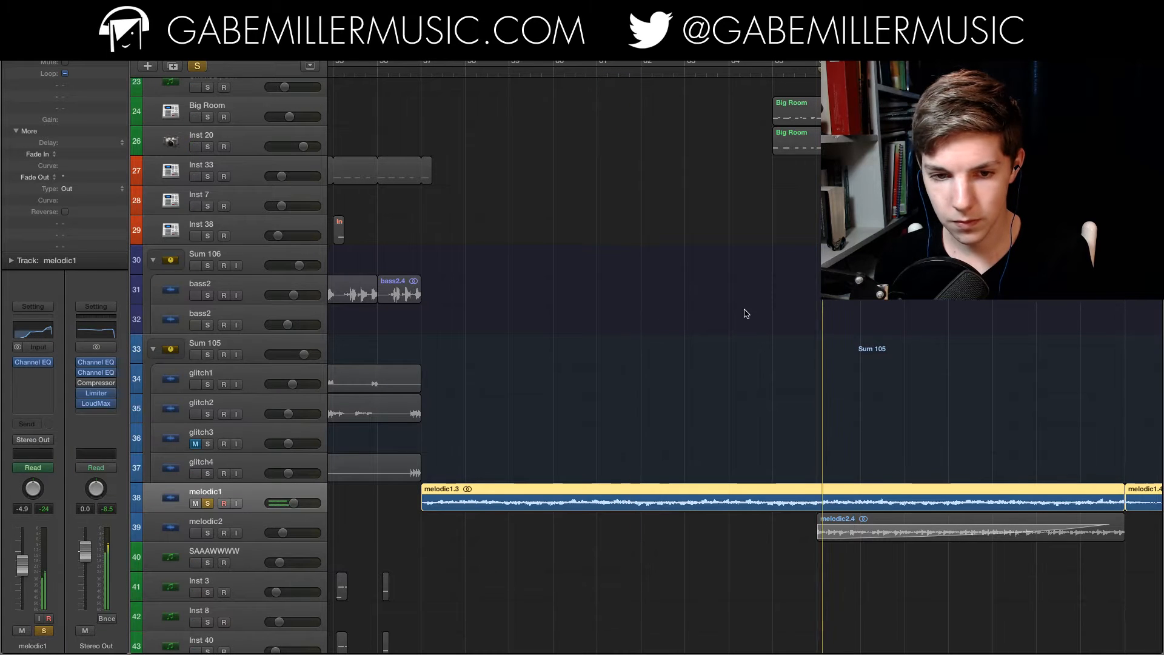
scroll(741, 301, right, 5)
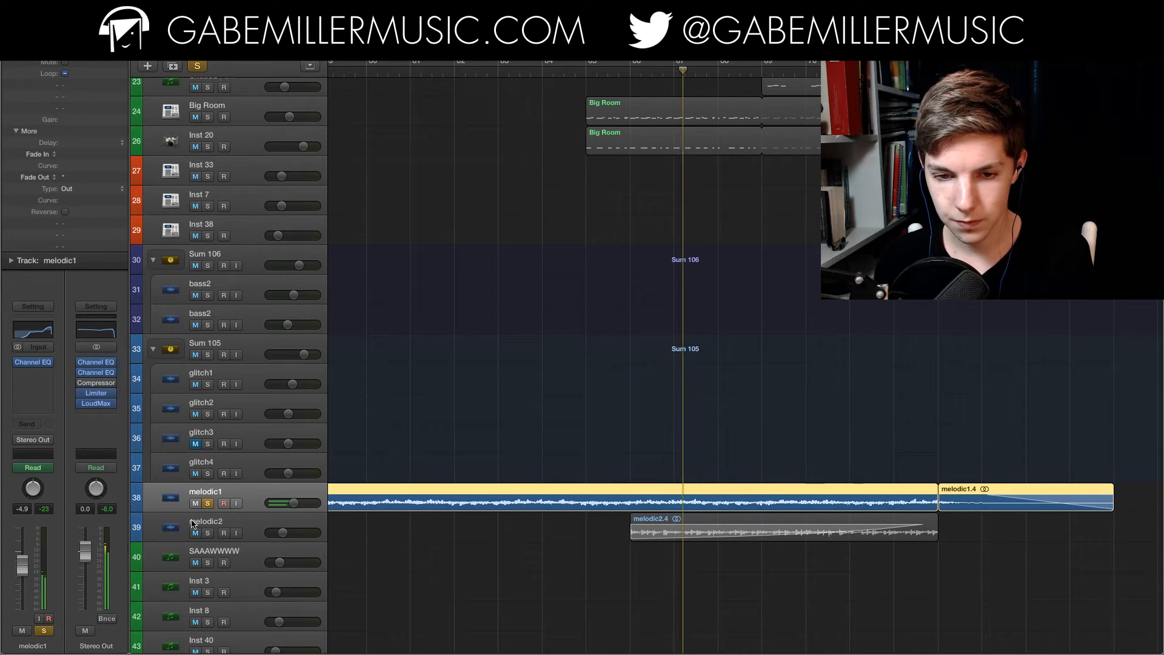
click(208, 533)
click(207, 504)
click(643, 69)
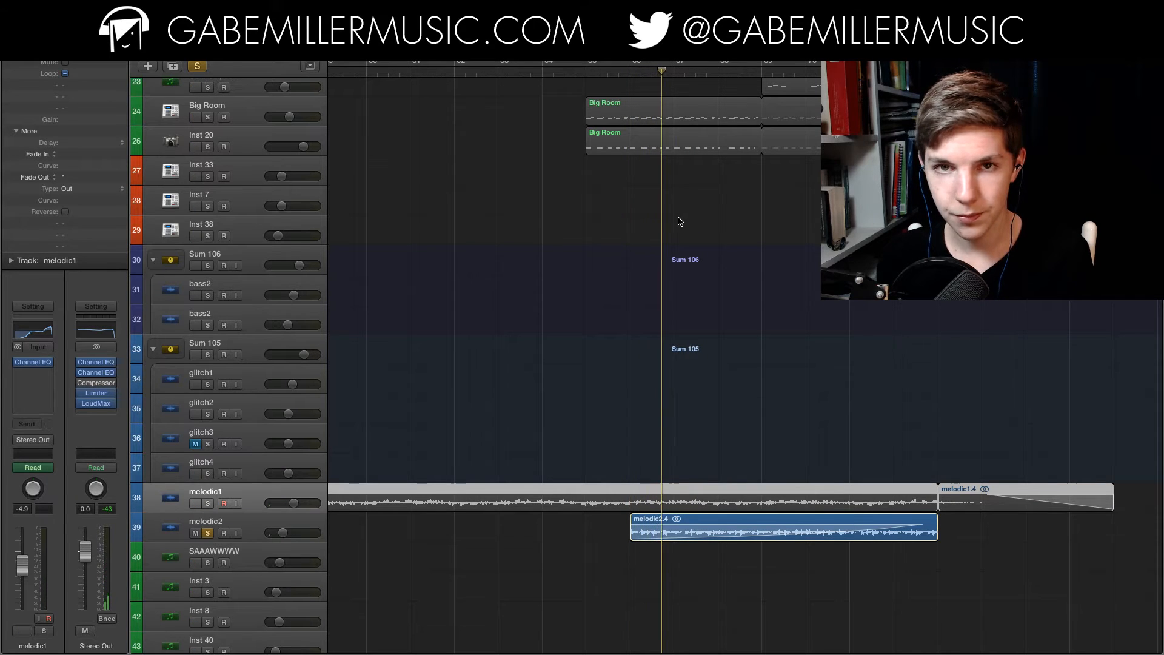
- Listen to melodic2 up to the end of its region and clear all solos
scroll(667, 226, left, 10)
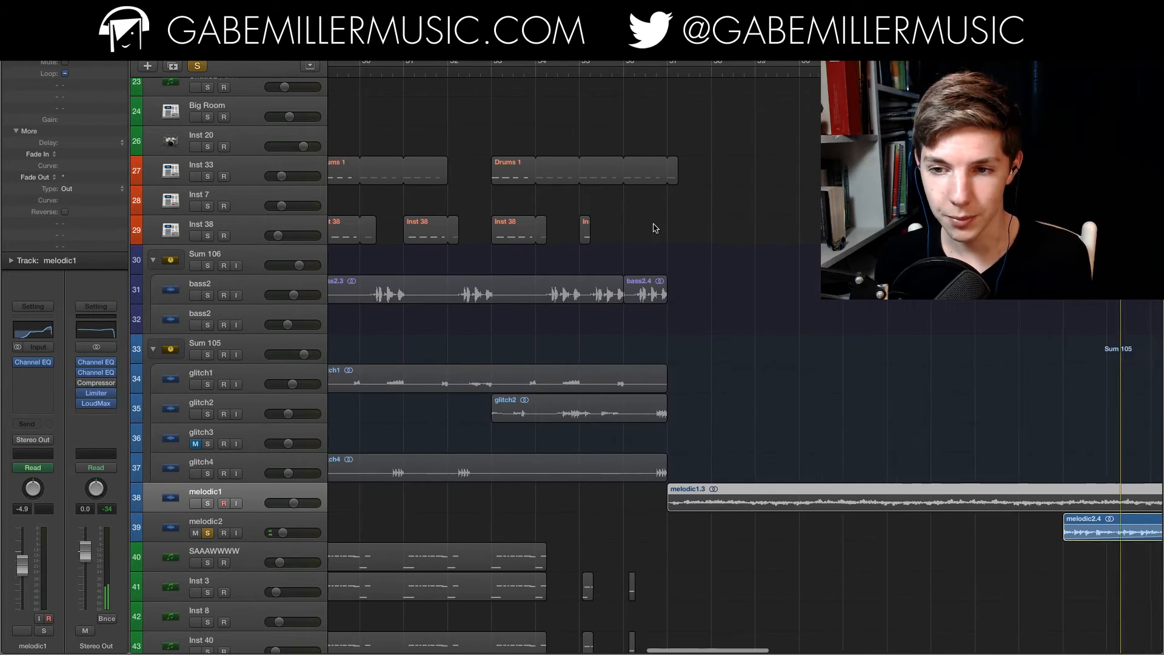
scroll(656, 225, right, 12)
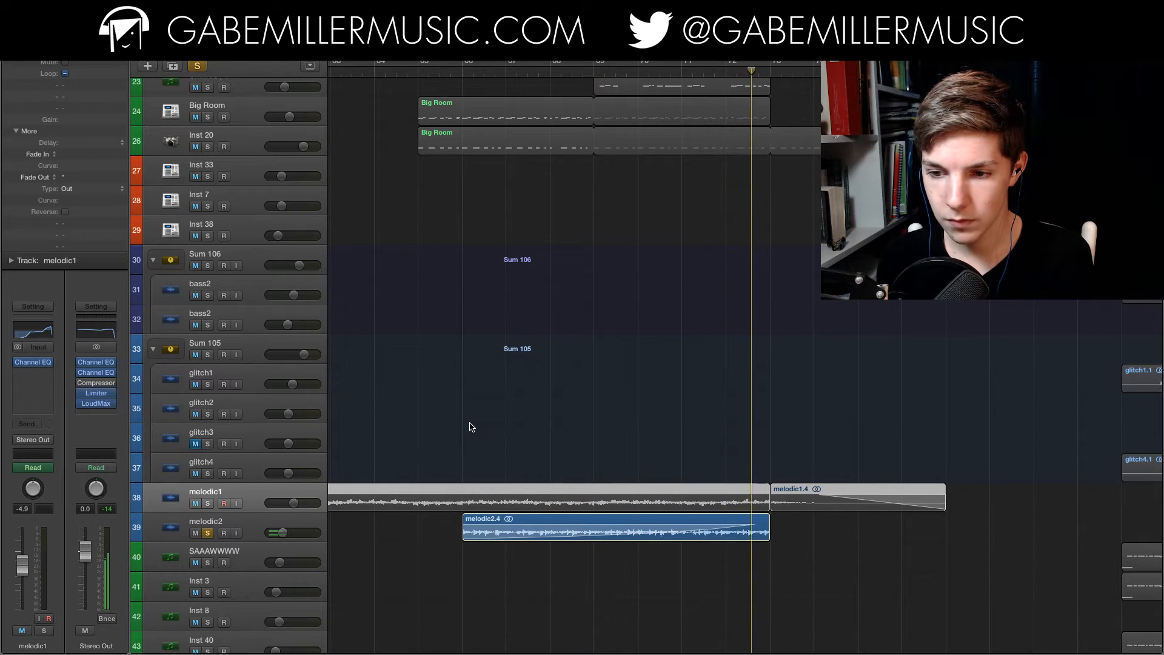
key(ctrl+alt+super+s)
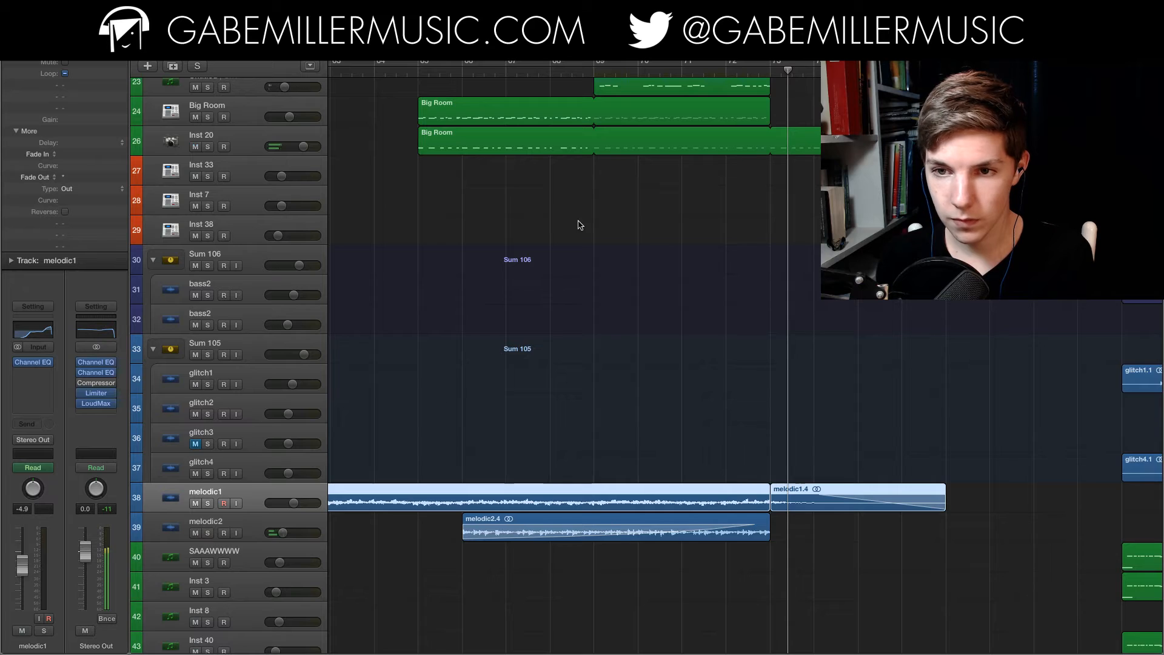
- Solo the Pad track and play it from bar 57, toggling the automation view on and off
scroll(542, 305, left, 9)
scroll(490, 104, up, 5)
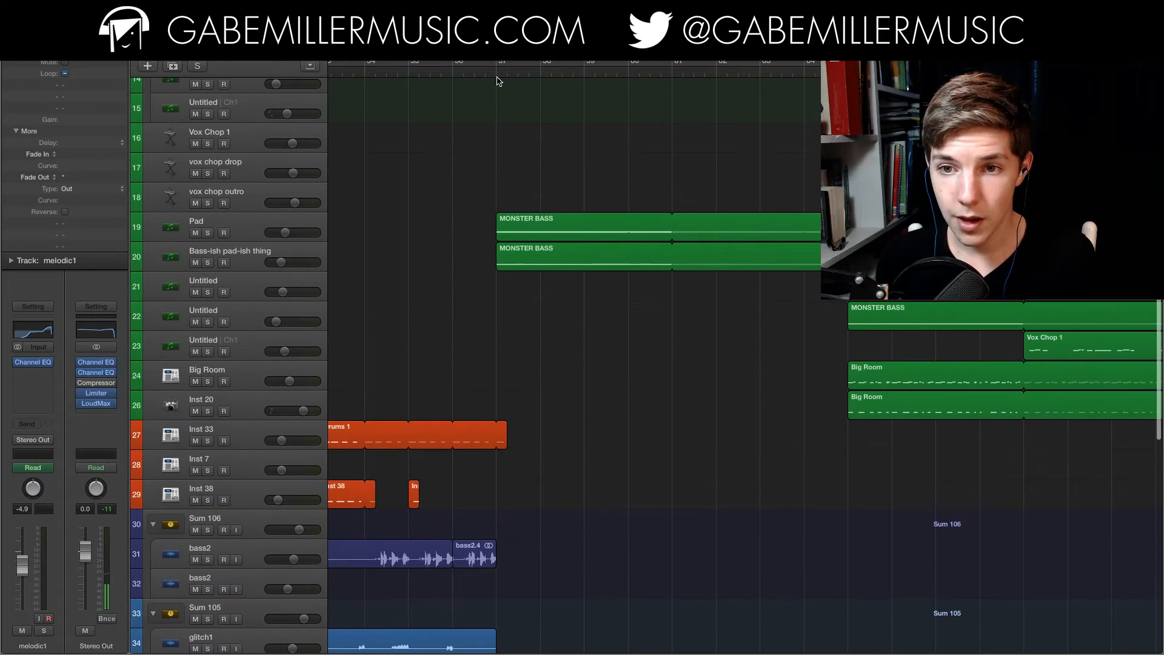
click(208, 233)
key(space)
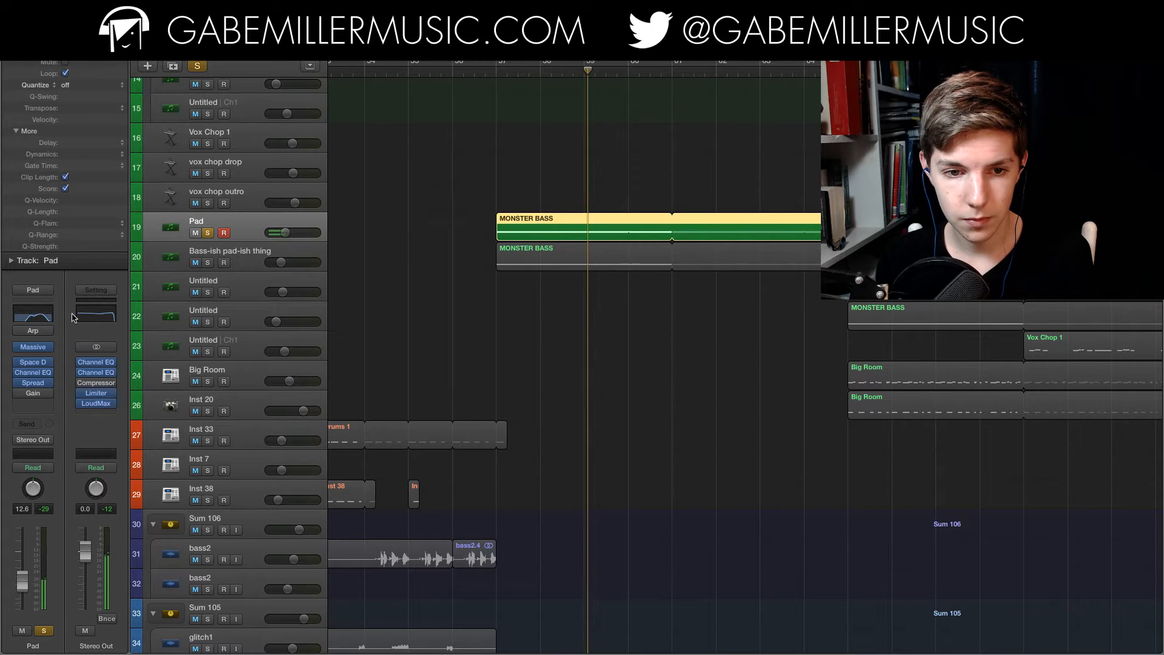
key(a)
key(a)
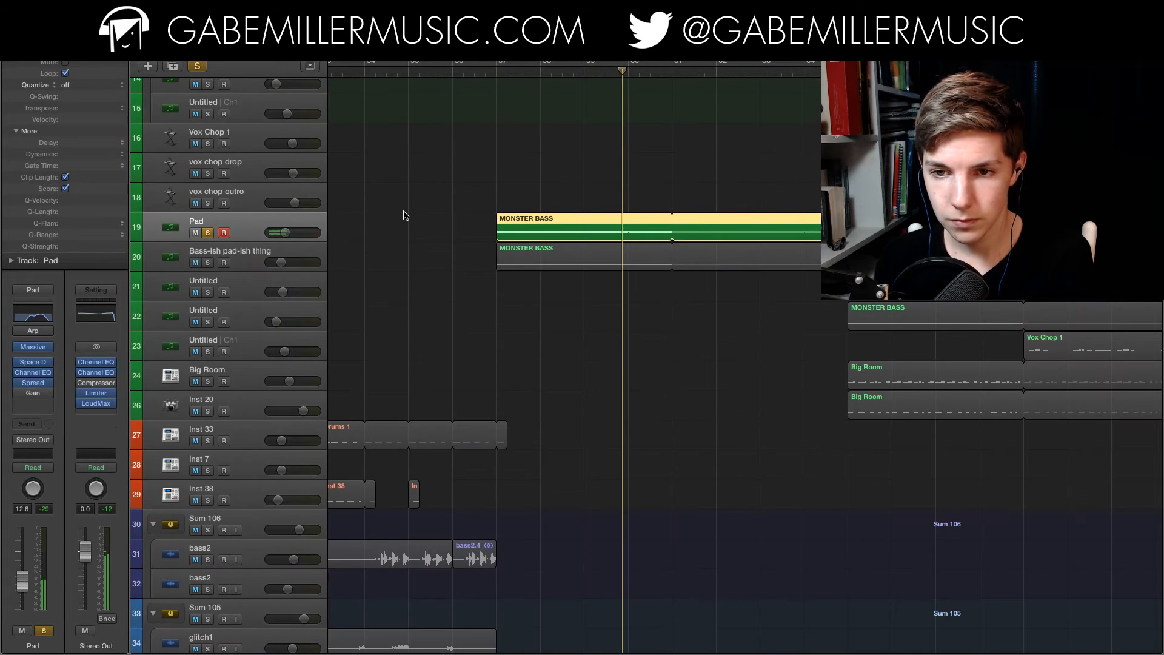
- Switch the solo from Pad to the Bass-ish pad-ish thing track and play it from bars 57 and 61 before stopping
click(493, 68)
click(209, 273)
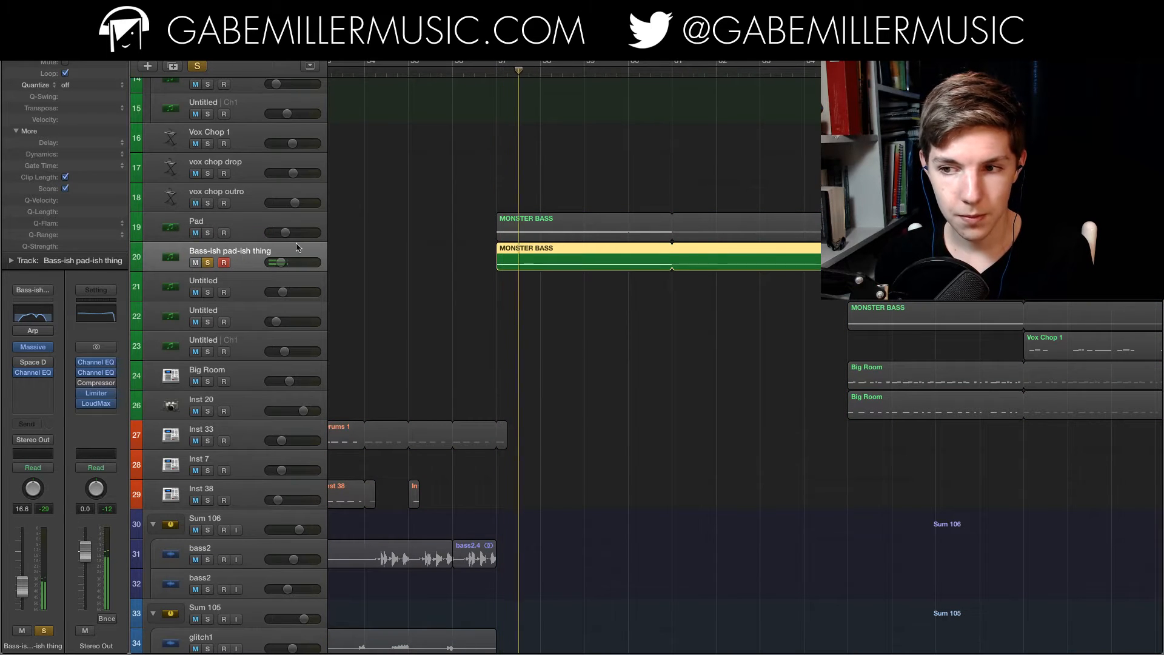
scroll(494, 213, right, 5)
click(570, 73)
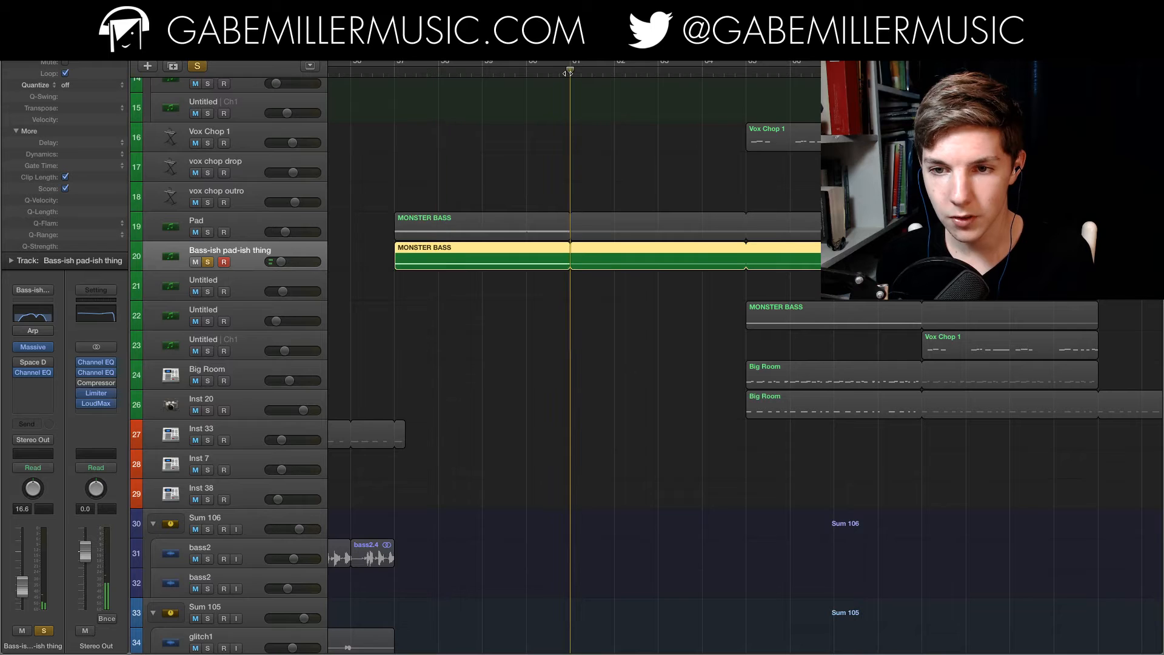
key(space)
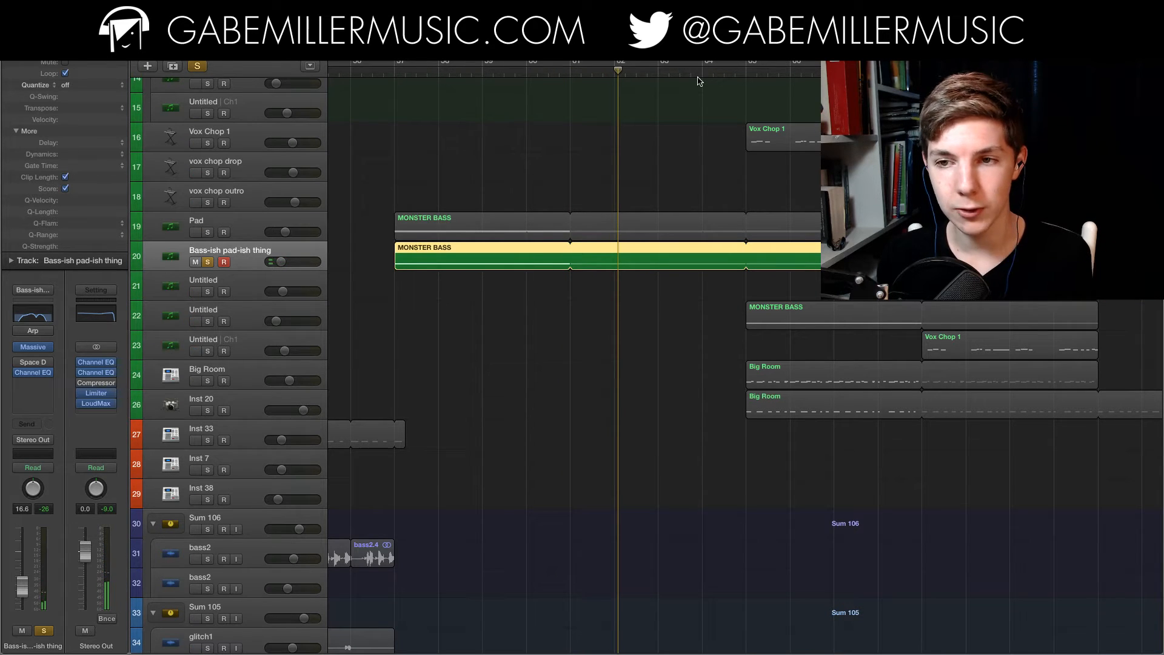
- Clear all solos and deselect the MONSTER BASS regions on the Bass-ish pad-ish thing track
scroll(600, 176, right, 5)
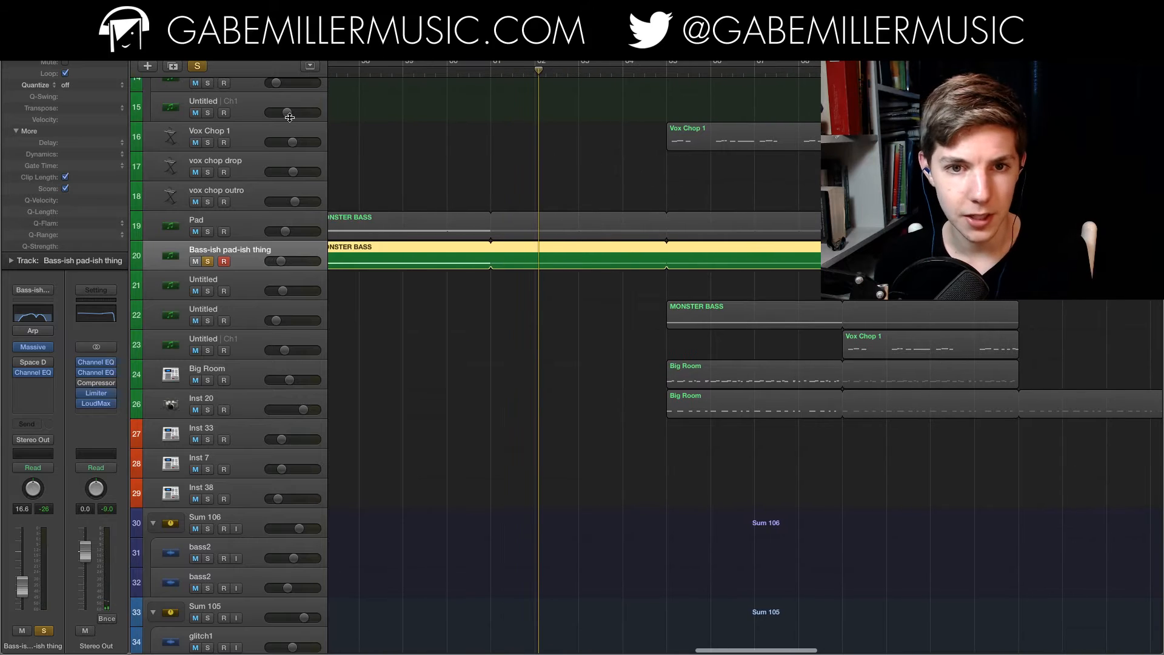
click(206, 66)
scroll(550, 179, left, 4)
scroll(566, 130, down, 5)
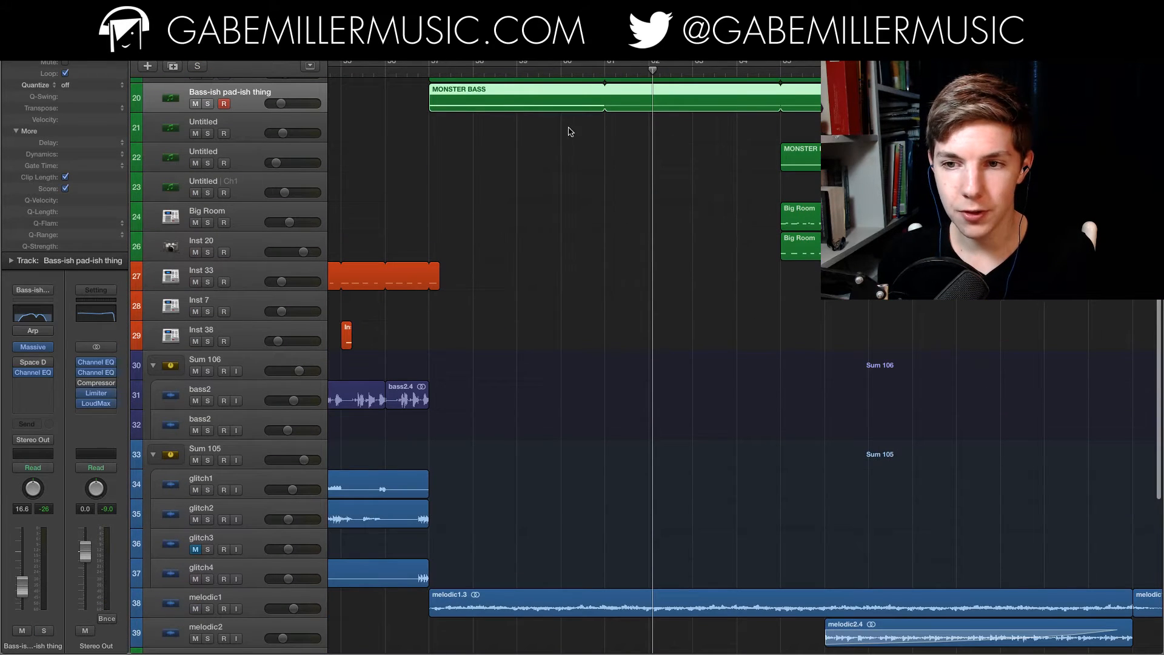
click(608, 293)
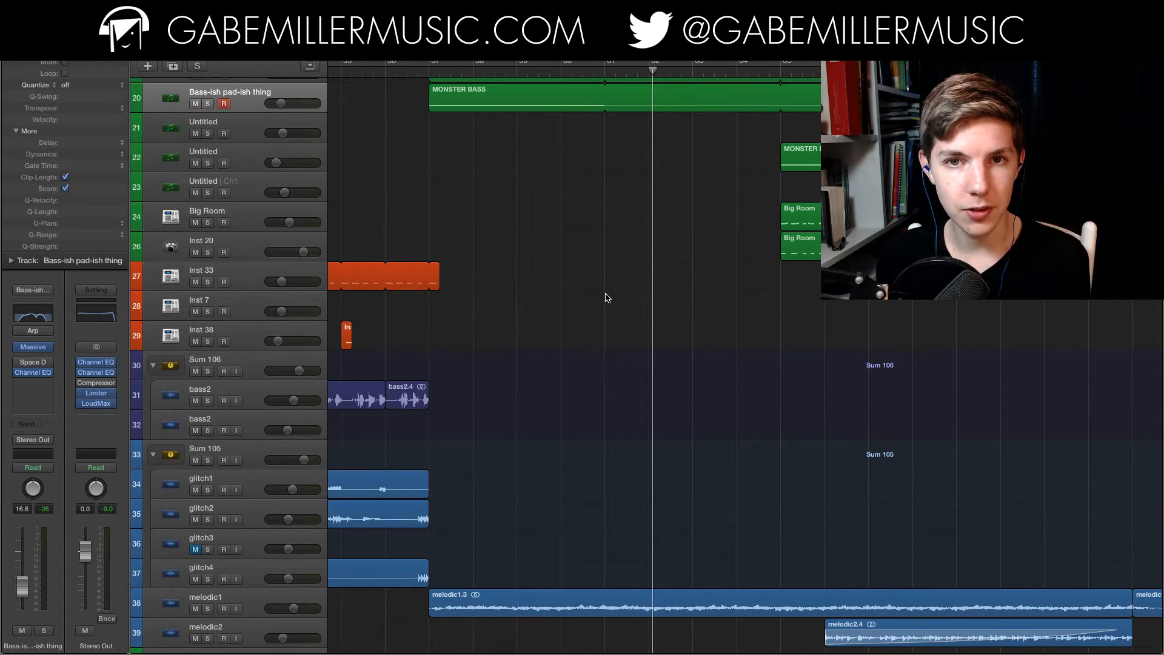
- Move the playhead to bar 65, where the Big Room regions begin, and play all the layers together
scroll(608, 298, right, 4)
scroll(611, 292, up, 3)
scroll(601, 255, right, 2)
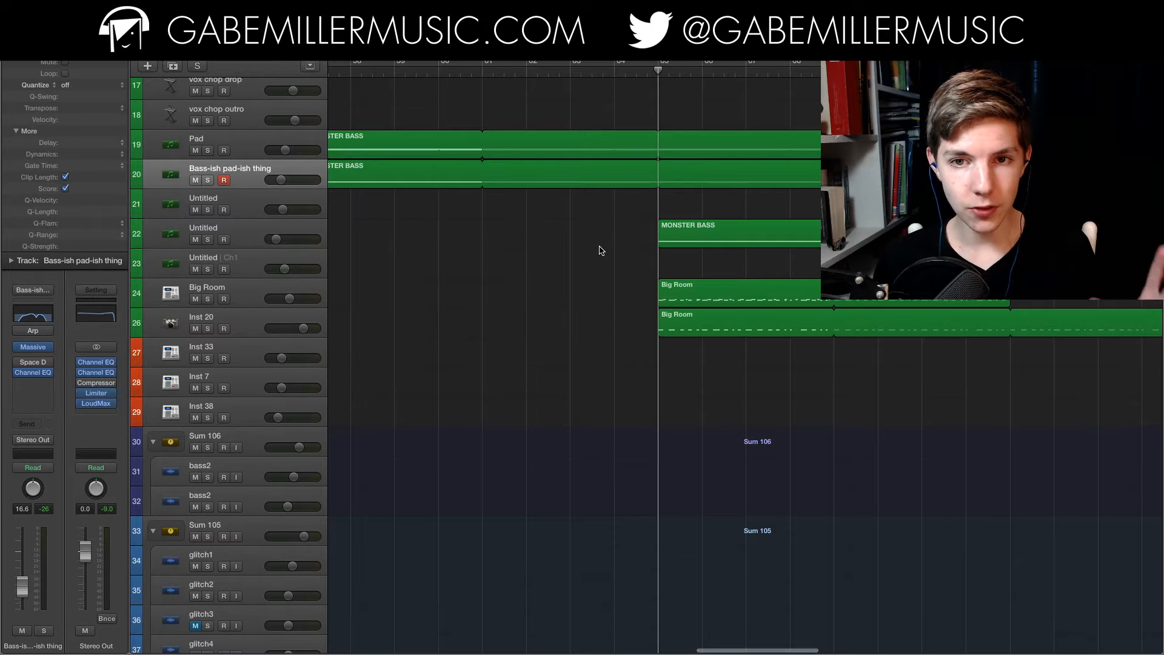
scroll(634, 227, right, 3)
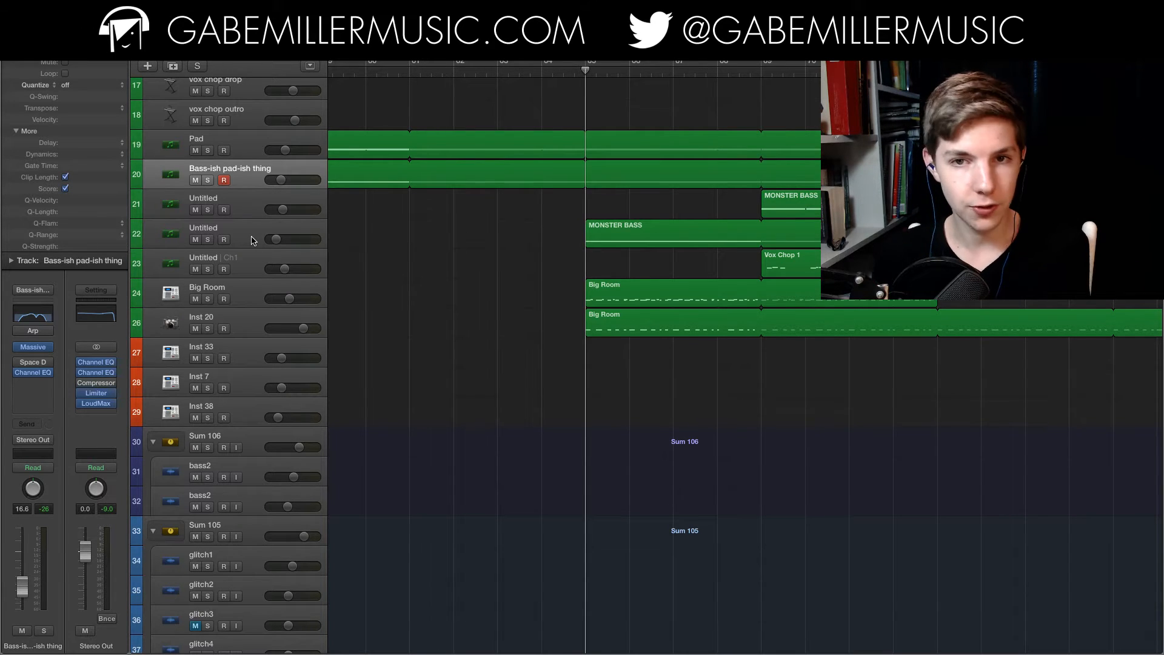
scroll(535, 211, left, 3)
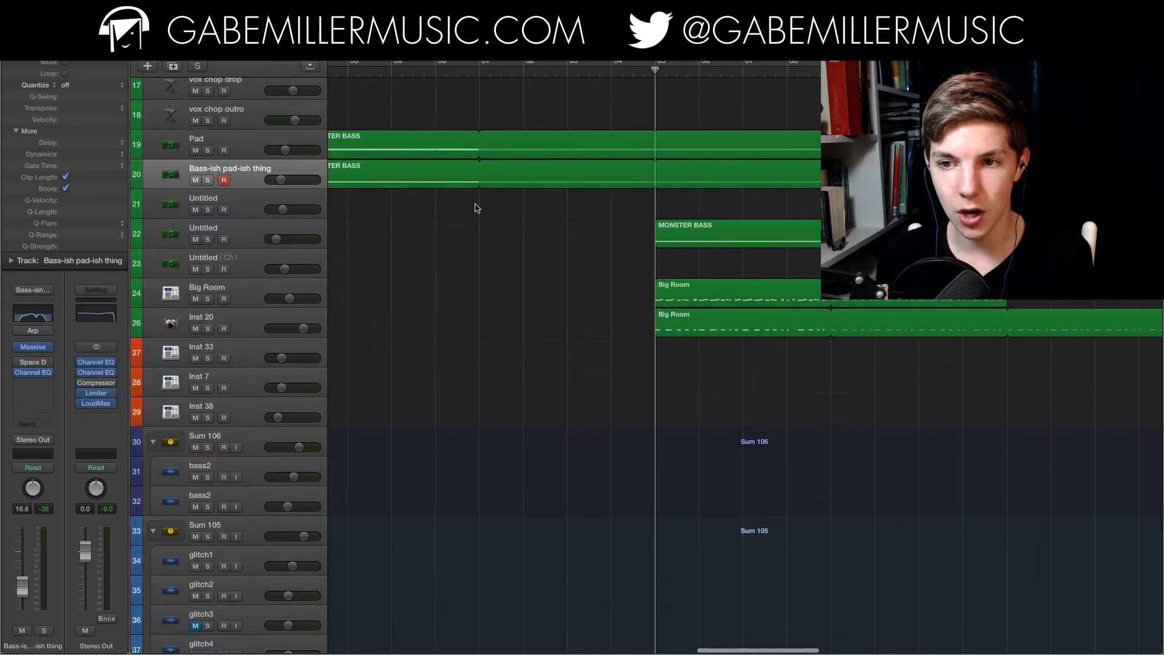
scroll(663, 235, right, 3)
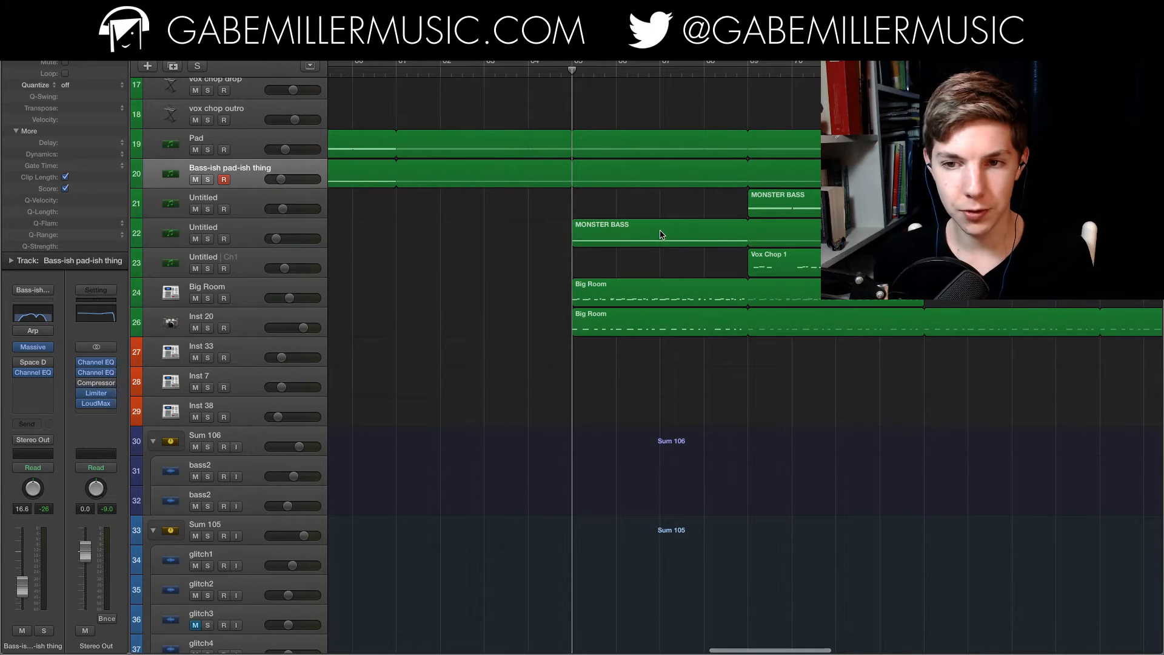
key(space)
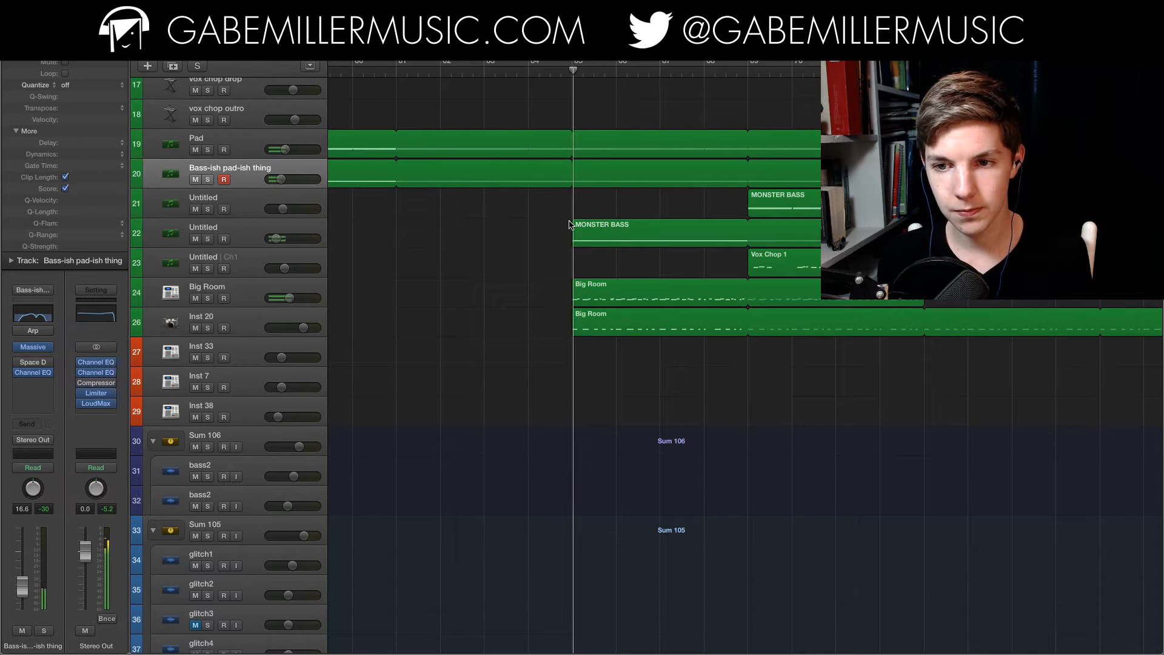
- Solo and select the Untitled track 22 with MONSTER BASS, play it from bar 65, and add the Big Room track's solo
click(208, 239)
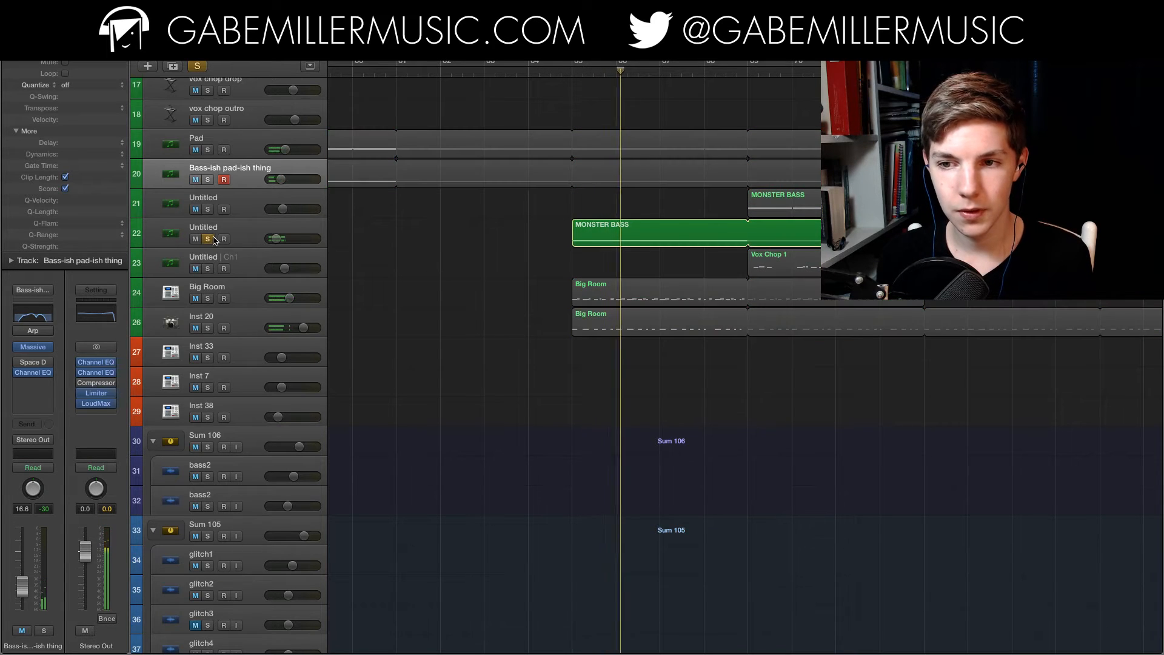
click(266, 244)
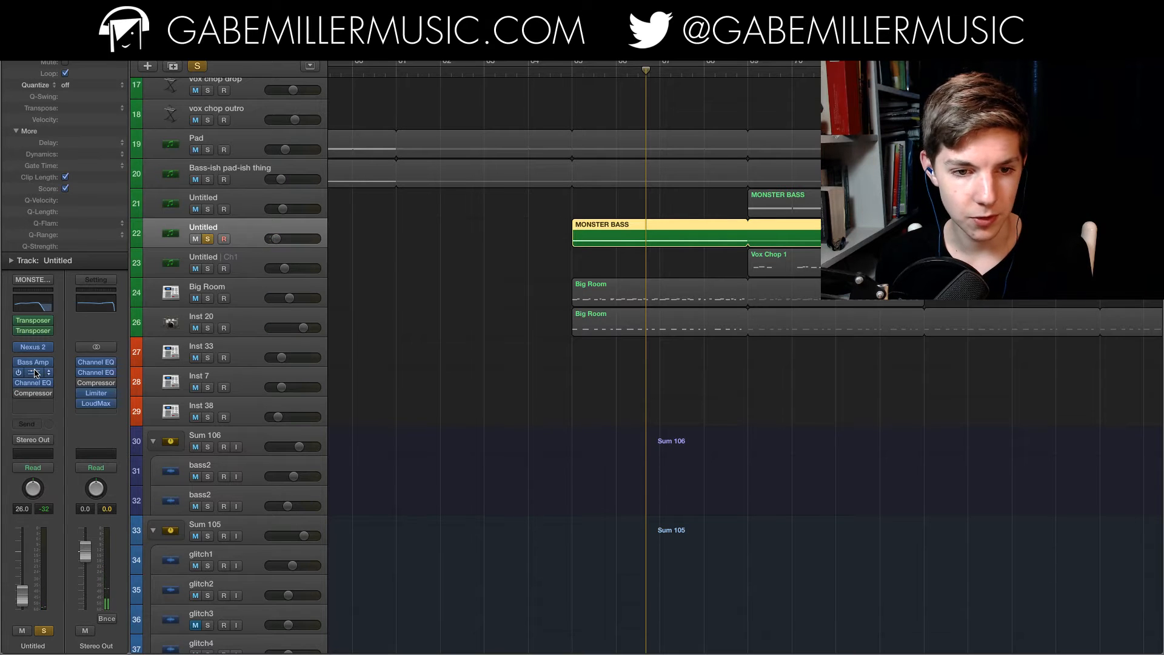
click(573, 78)
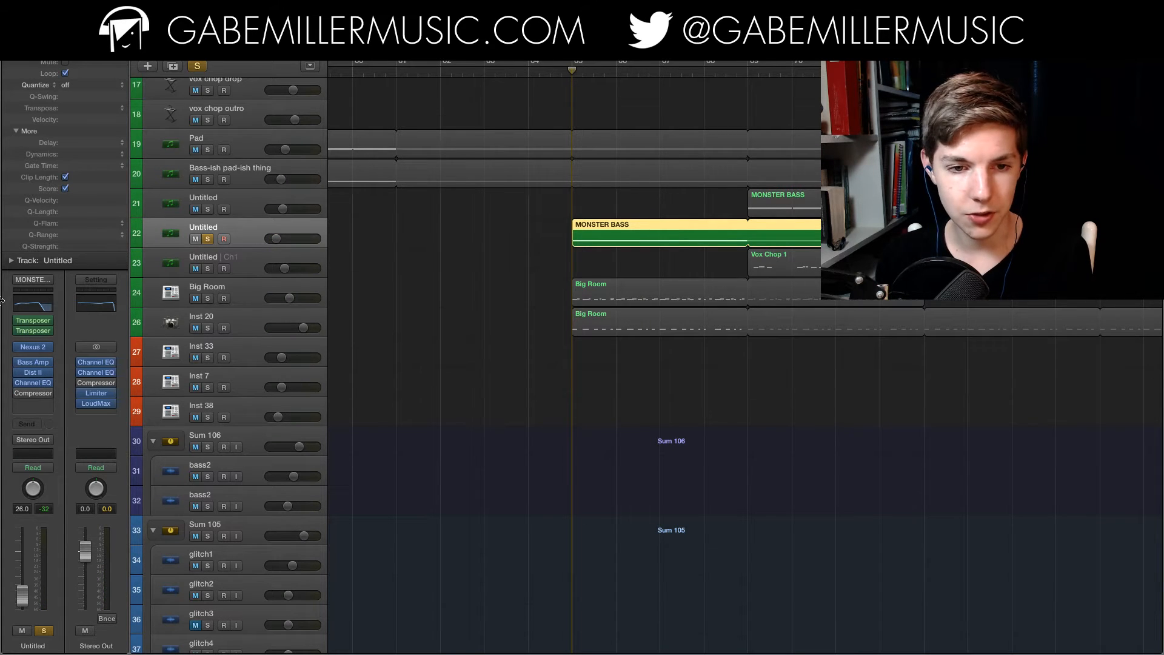
key(space)
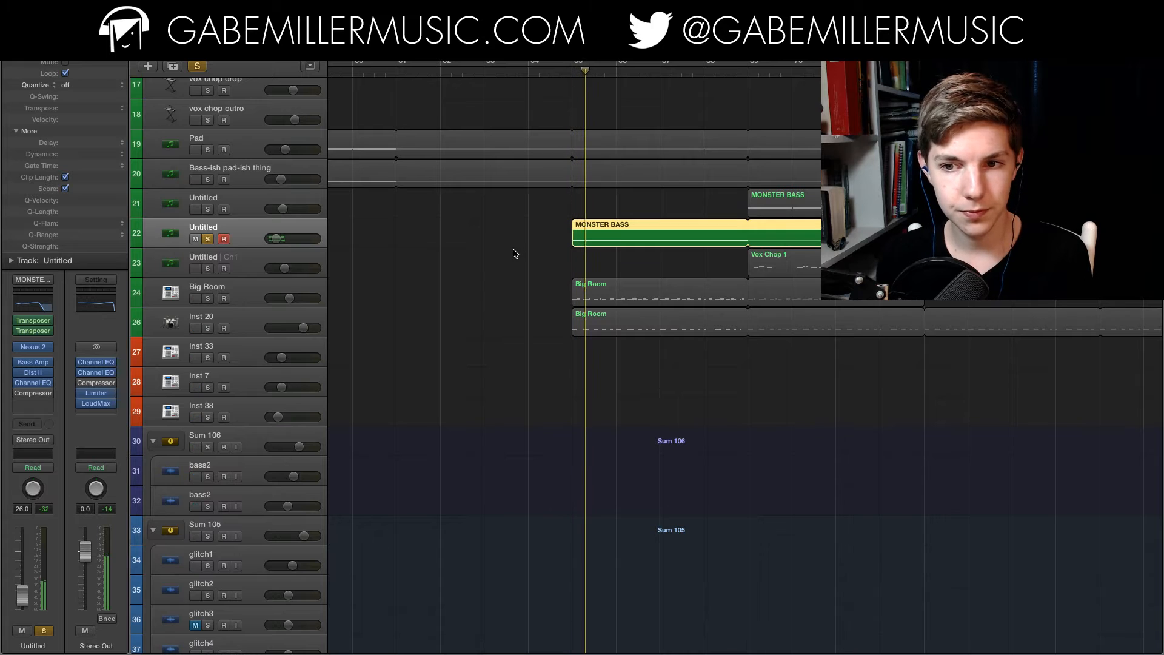
click(208, 299)
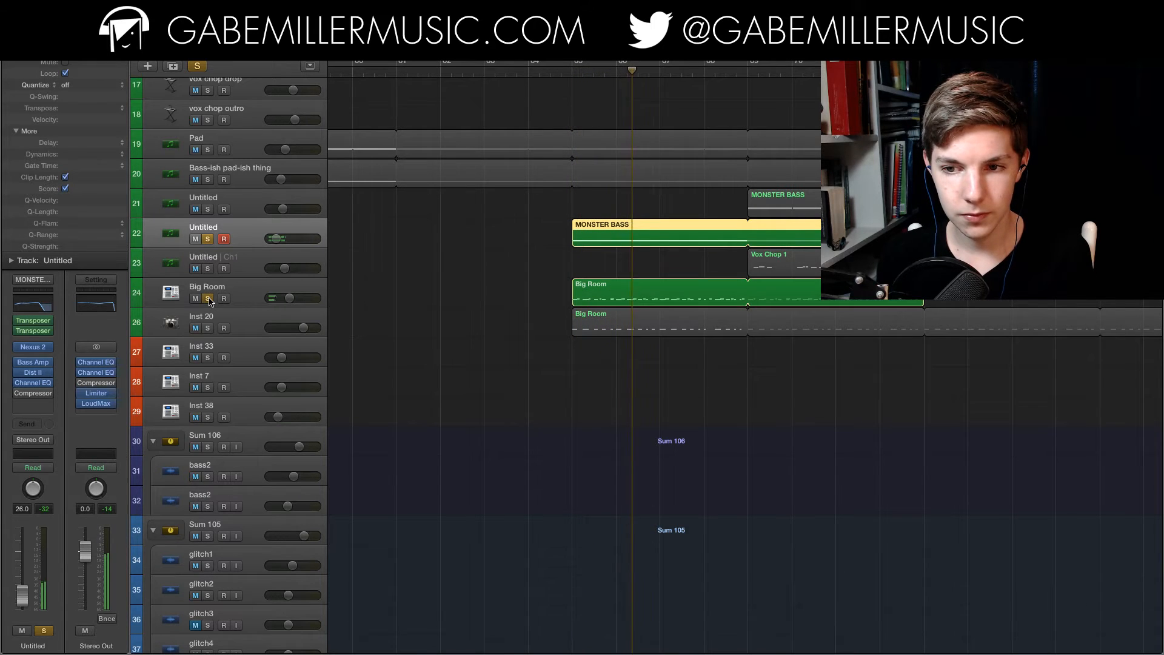
- Replace the Big Room solo with Bass-ish pad-ish thing, Pad and Untitled track 21, and play them with track 22's MONSTER BASS
click(207, 298)
click(208, 180)
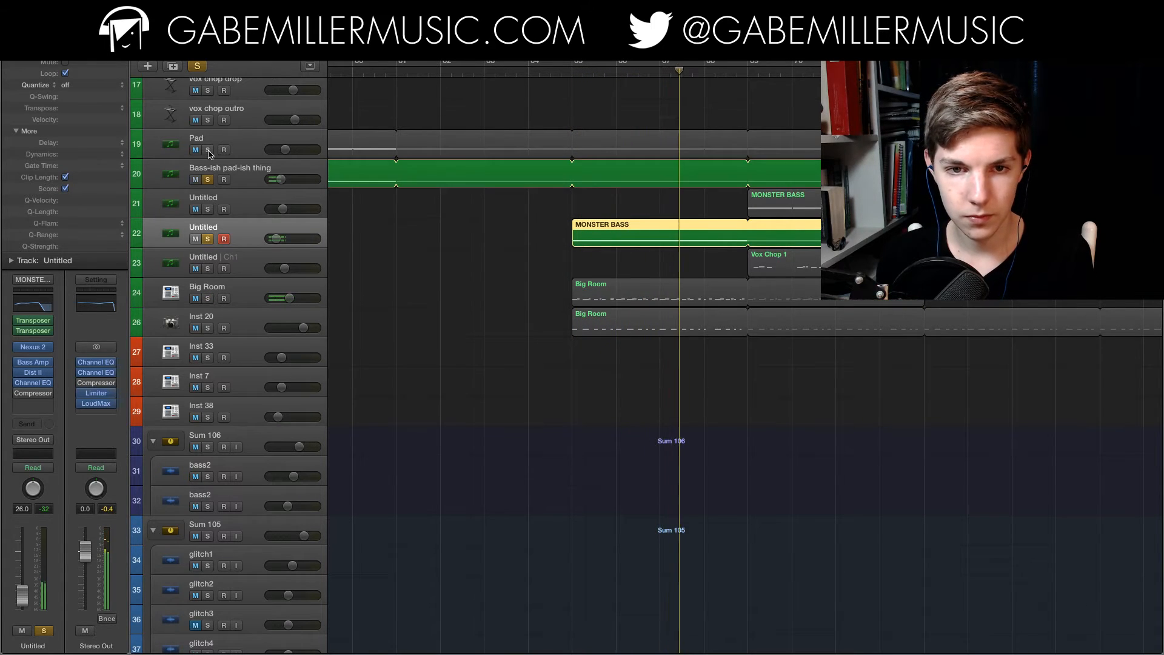
click(208, 149)
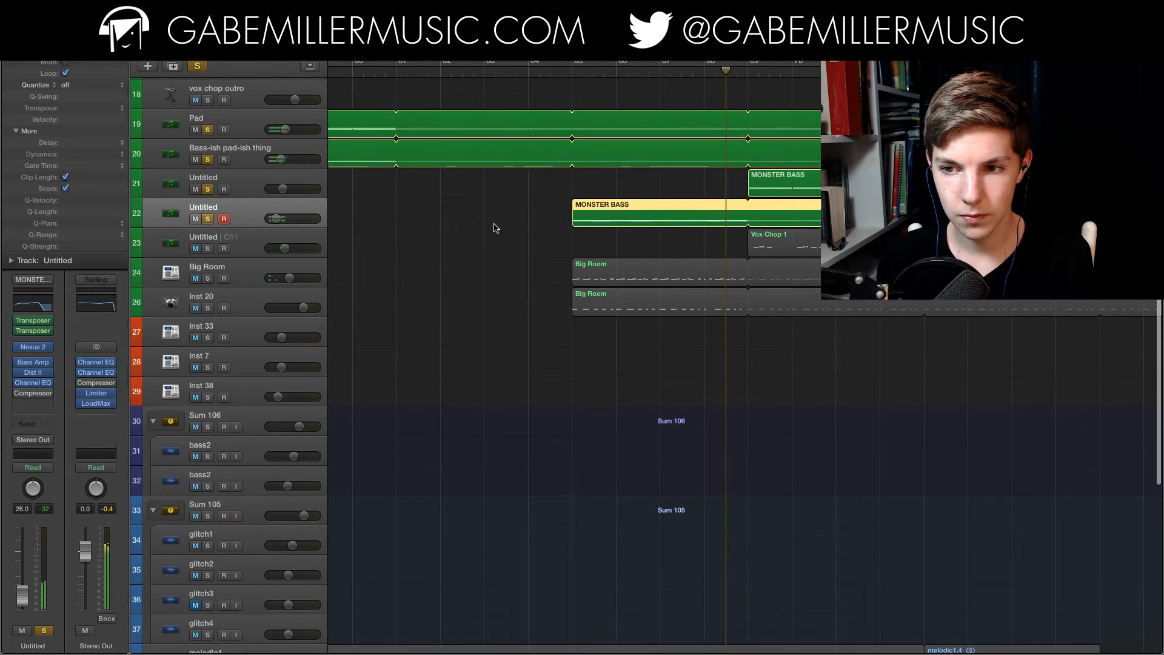
scroll(494, 224, down, 5)
scroll(494, 219, down, 8)
scroll(497, 220, up, 10)
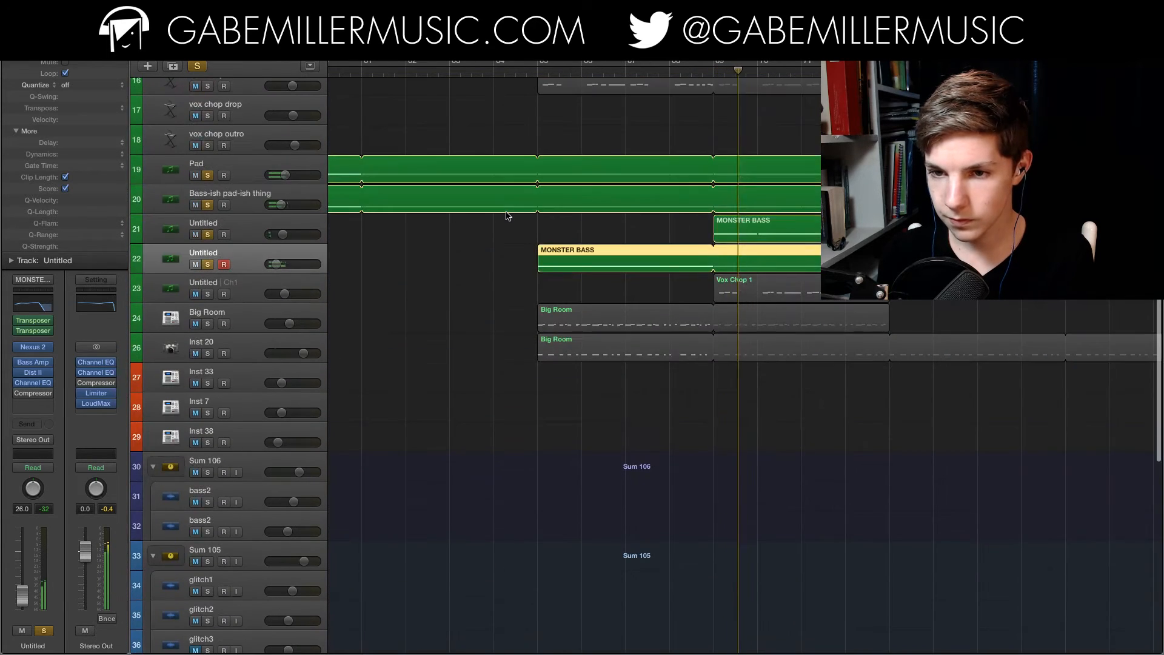
scroll(502, 220, up, 1)
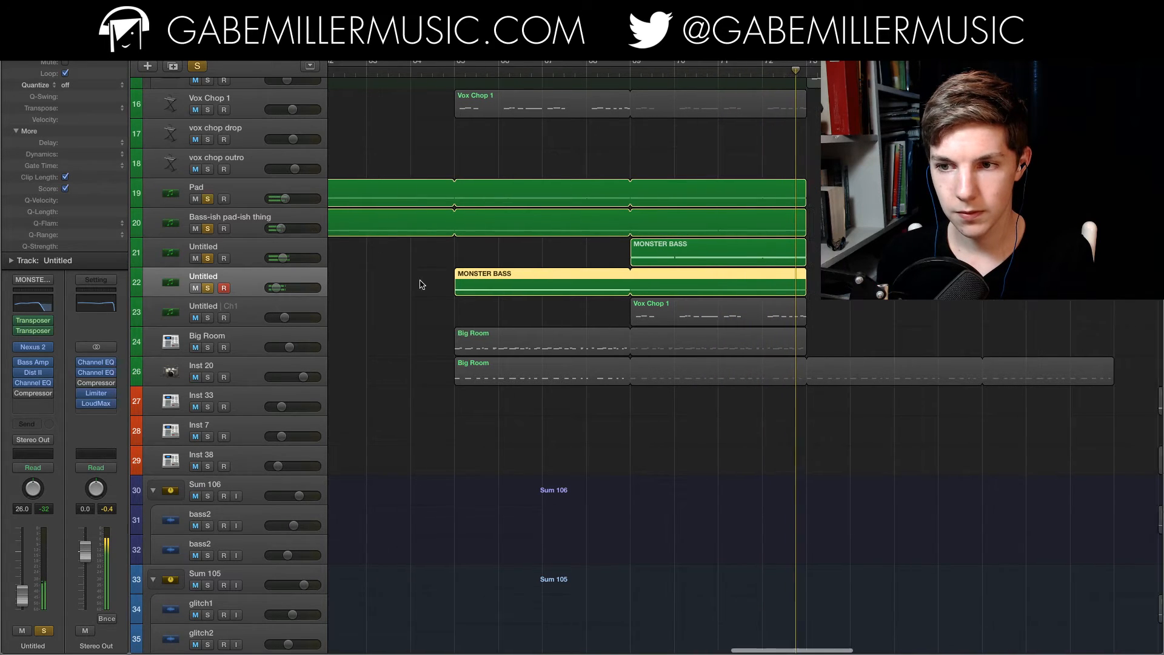
scroll(418, 281, right, 3)
- Show automation on Untitled track 21, clear the other solos, and play its filter sweep alone from bar 69
click(229, 249)
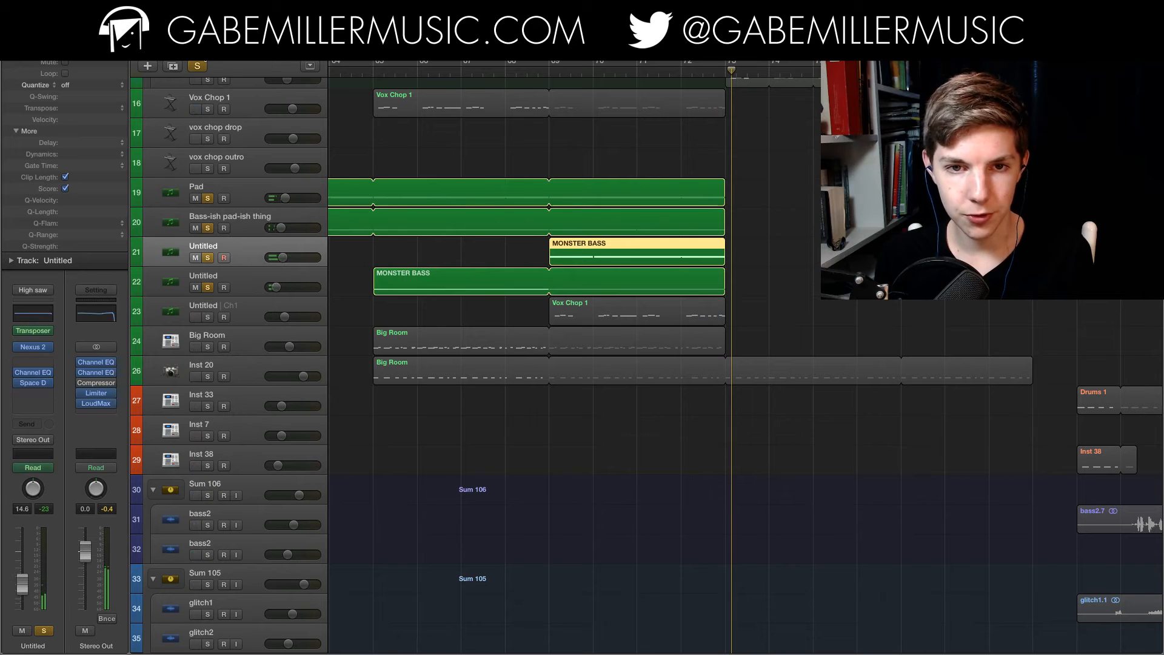
key(a)
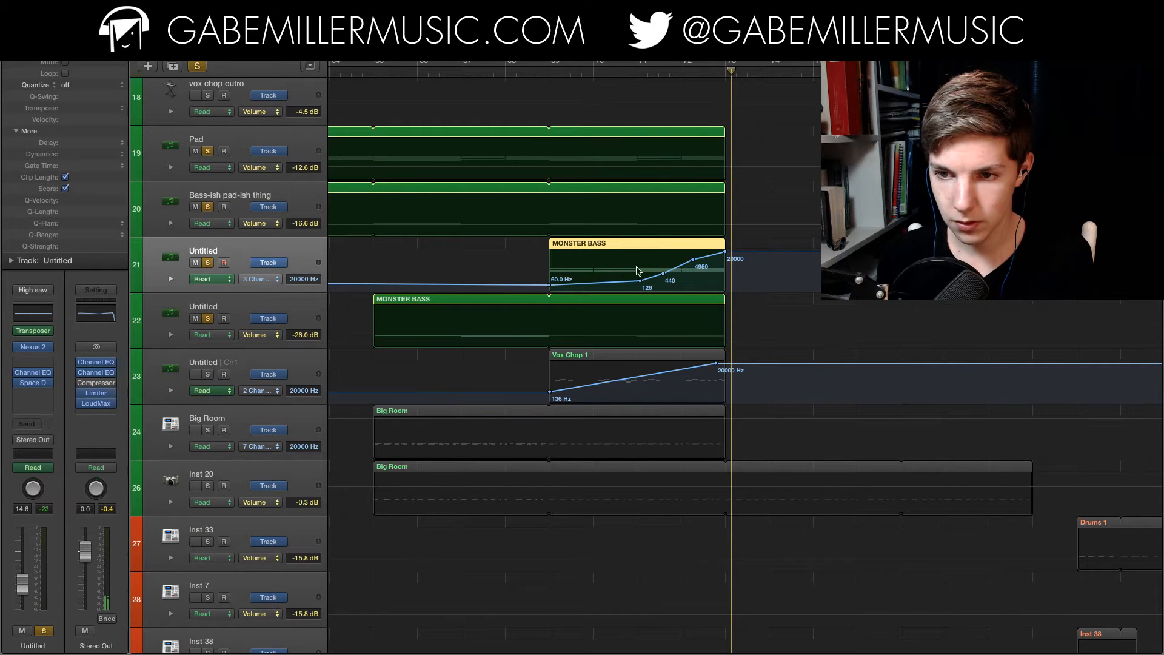
click(200, 65)
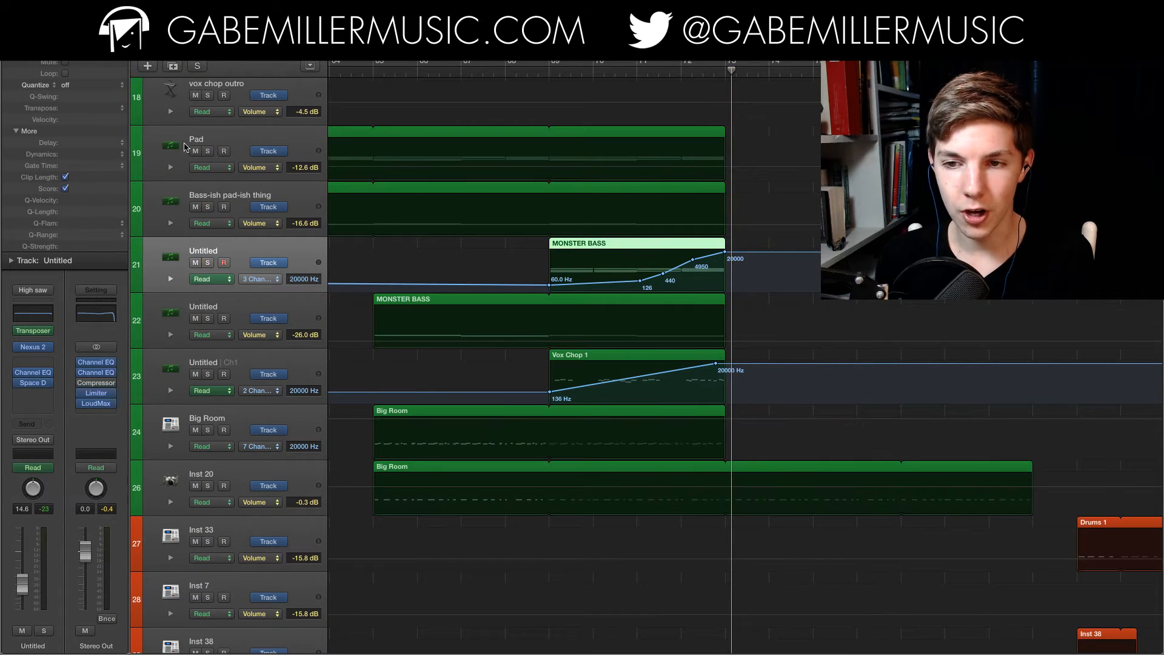
click(207, 262)
click(549, 74)
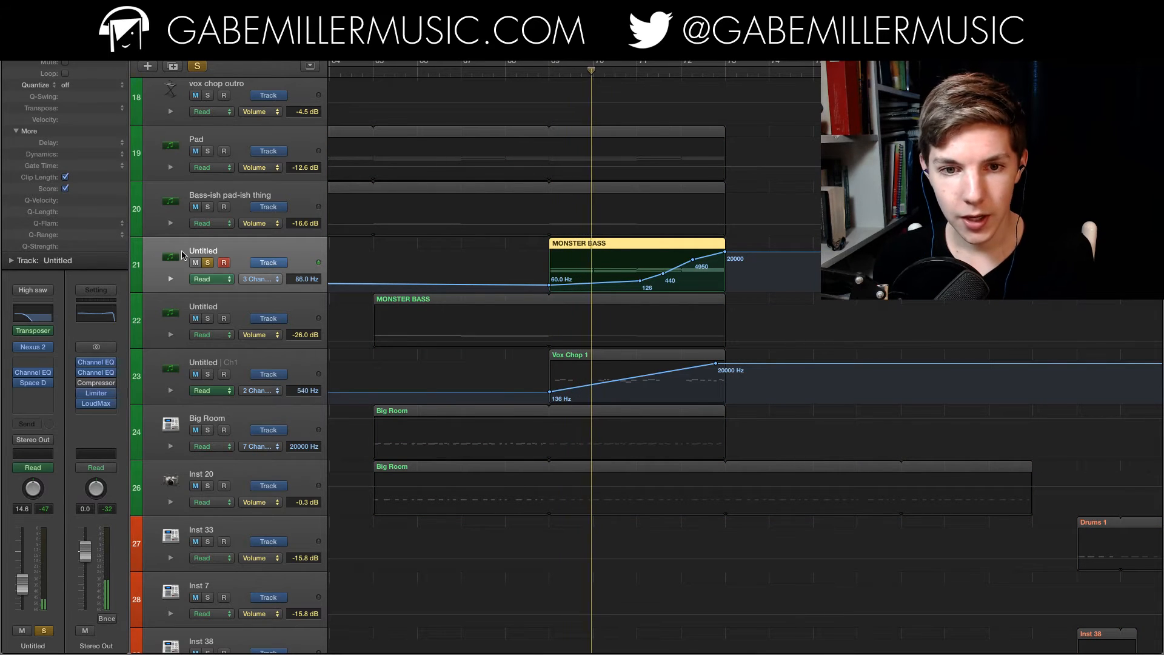
- Hide the track automation, clear the solo, and play the full mix into the buildy thing section
click(211, 264)
scroll(609, 186, right, 4)
key(s)
key(a)
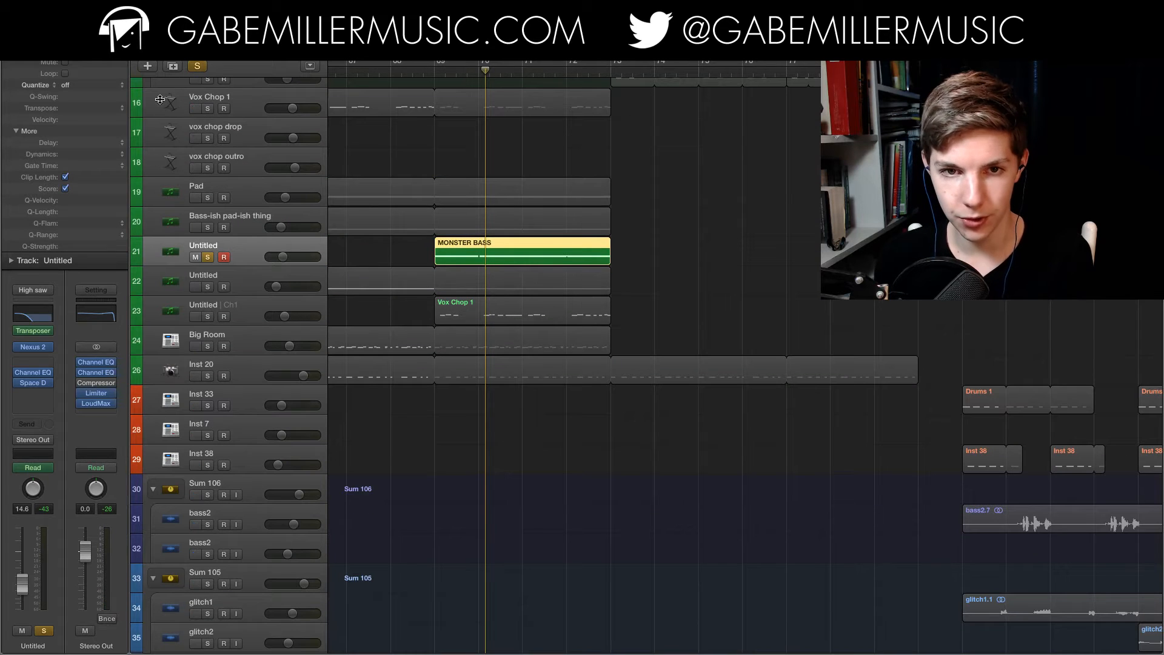
click(200, 65)
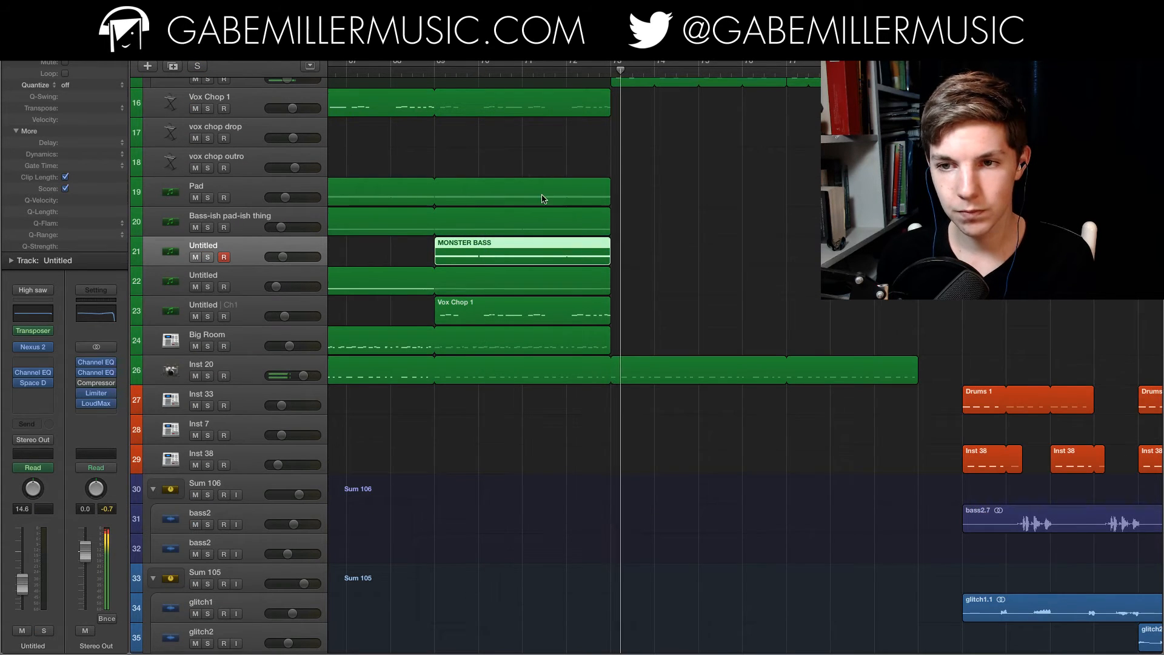
scroll(542, 200, up, 4)
scroll(541, 202, up, 3)
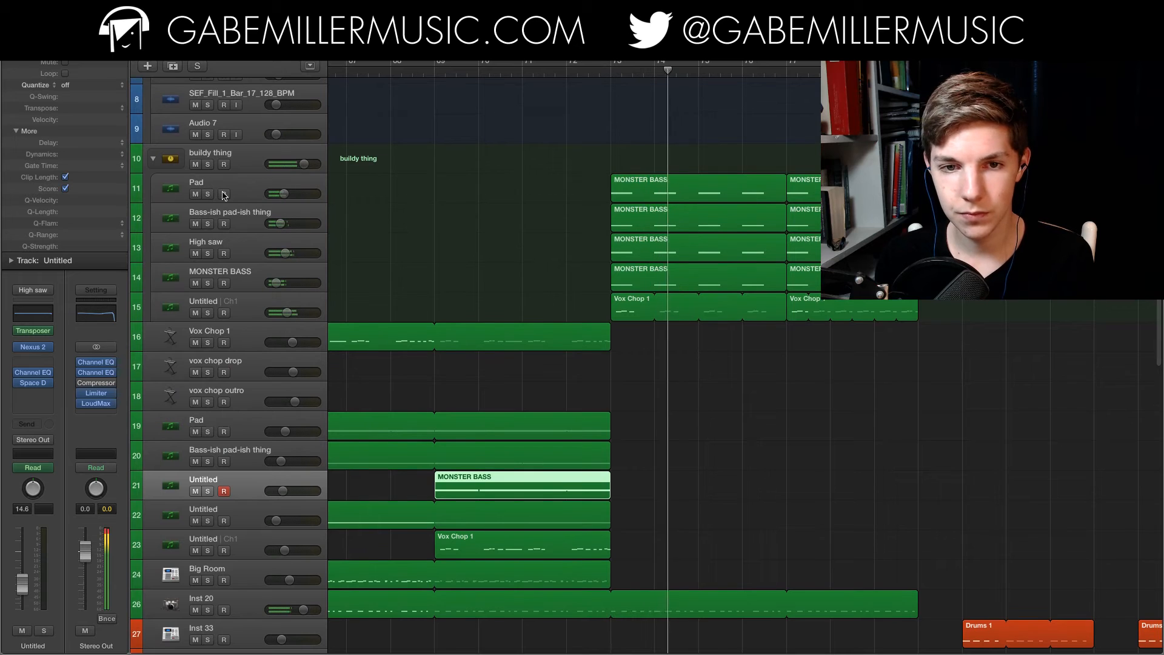
scroll(621, 212, down, 10)
scroll(621, 212, left, 3)
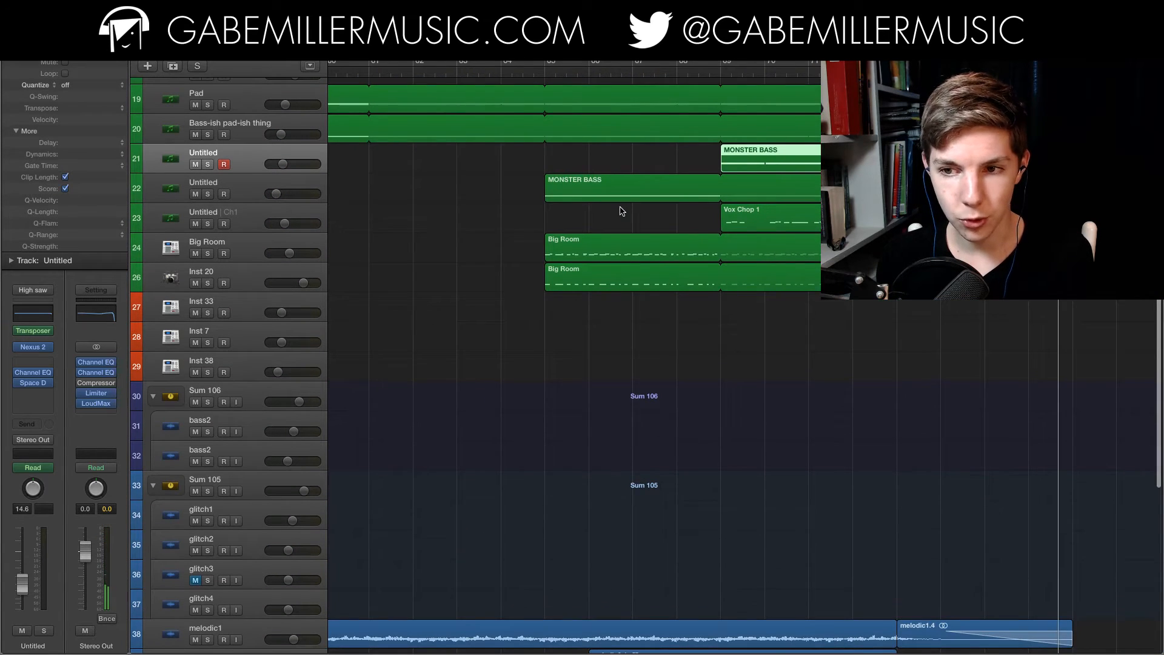
- Solo the Vox Chop 1 track, inspect its Channel EQ curve, and replay the part from bar 65
scroll(338, 229, left, 2)
scroll(489, 115, up, 12)
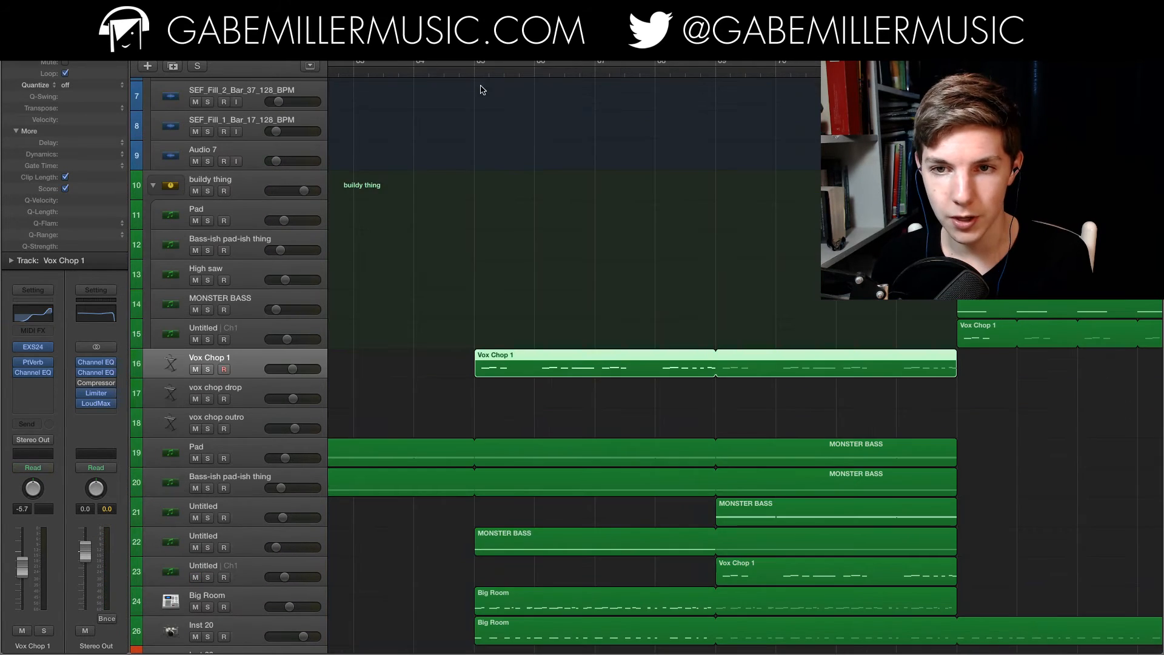
click(207, 370)
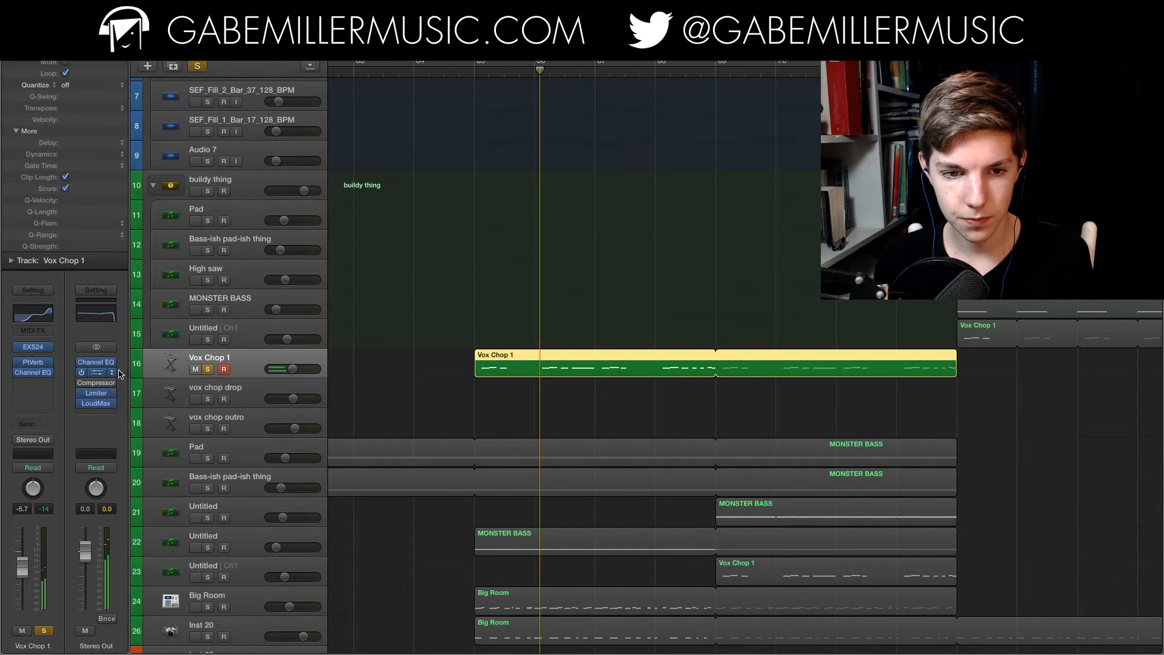
click(33, 373)
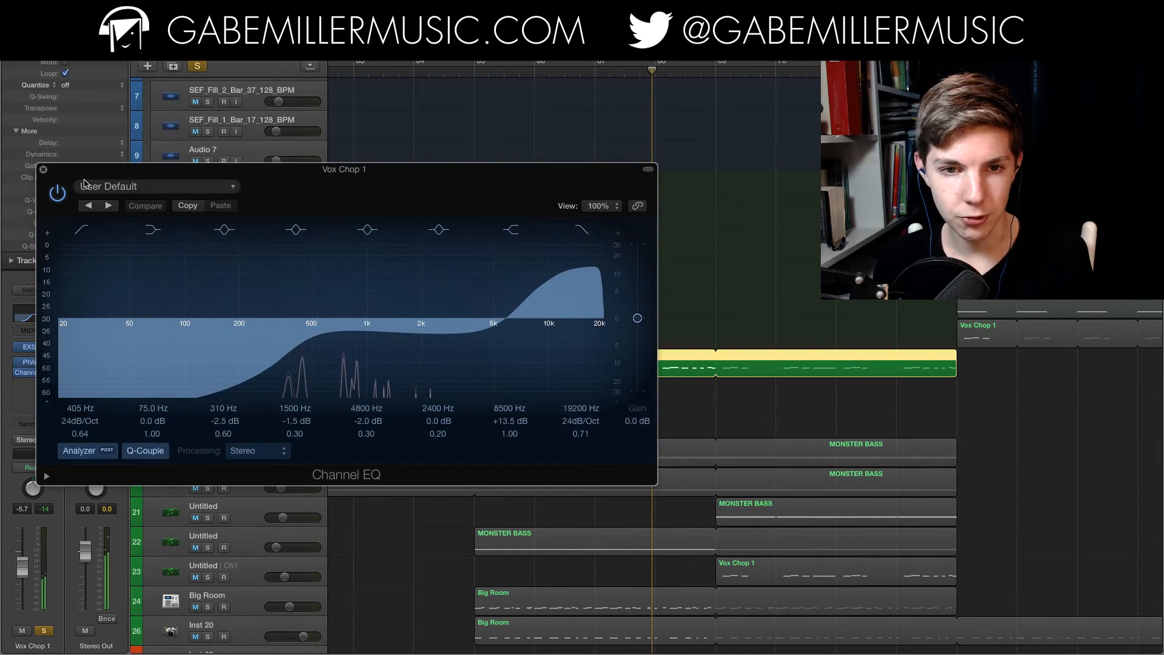
click(44, 170)
click(478, 75)
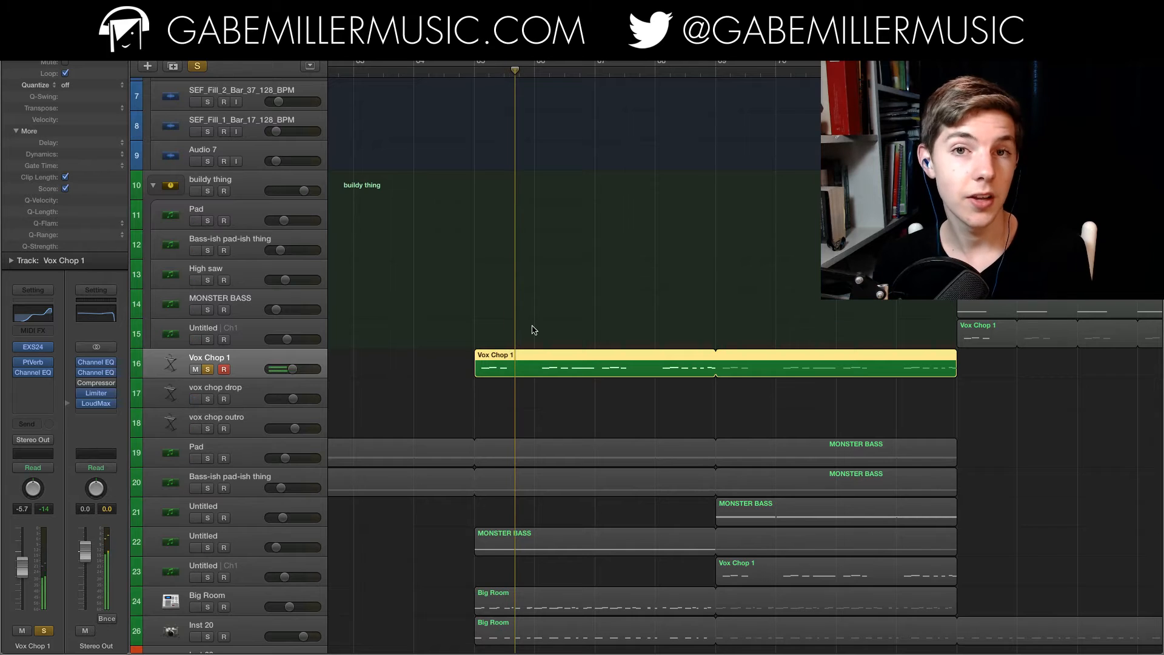
scroll(582, 163, left, 1)
click(663, 70)
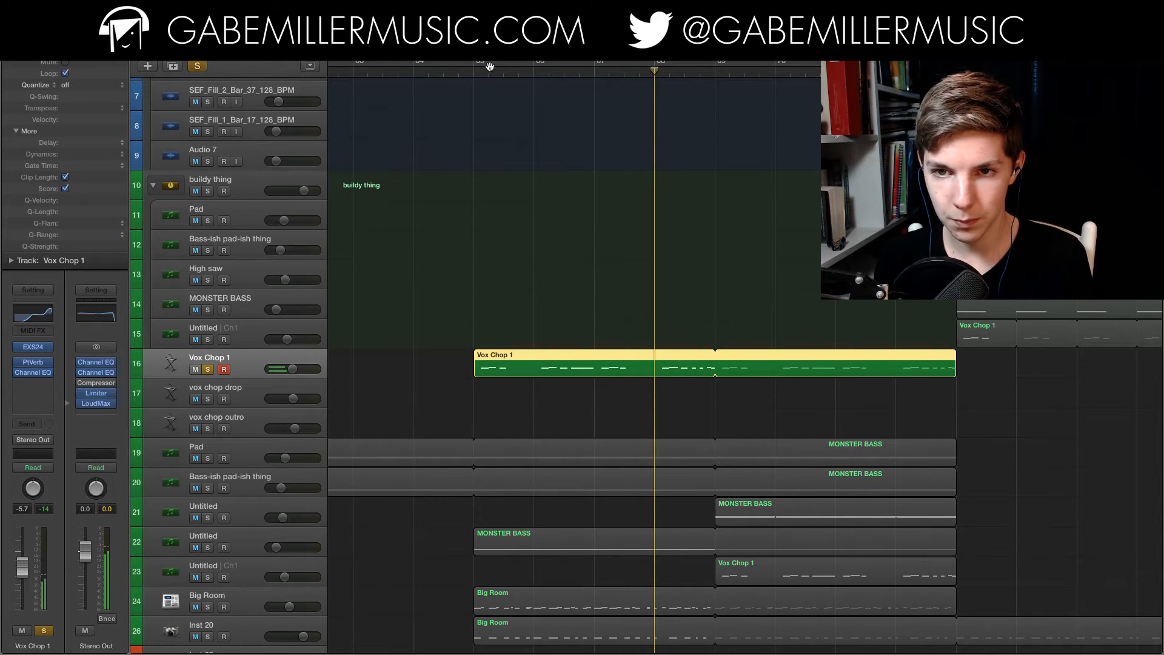
- Add Untitled track 23, which doubles the vox chop, to the solo and play both from bar 69
scroll(581, 333, down, 5)
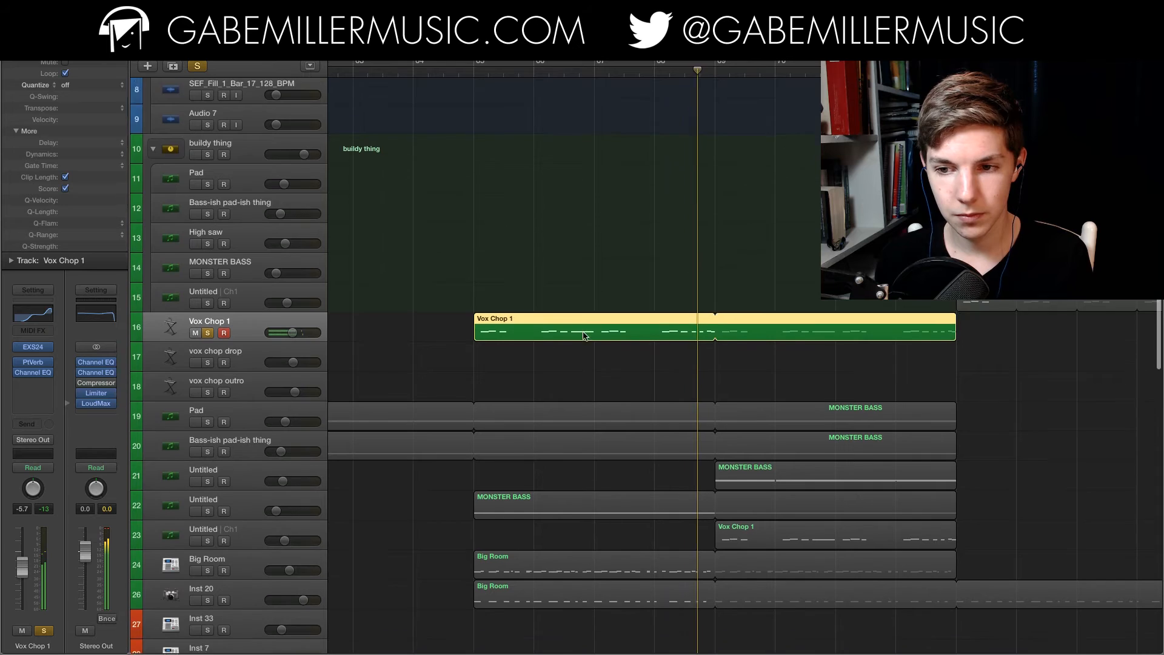
scroll(581, 333, down, 3)
click(207, 365)
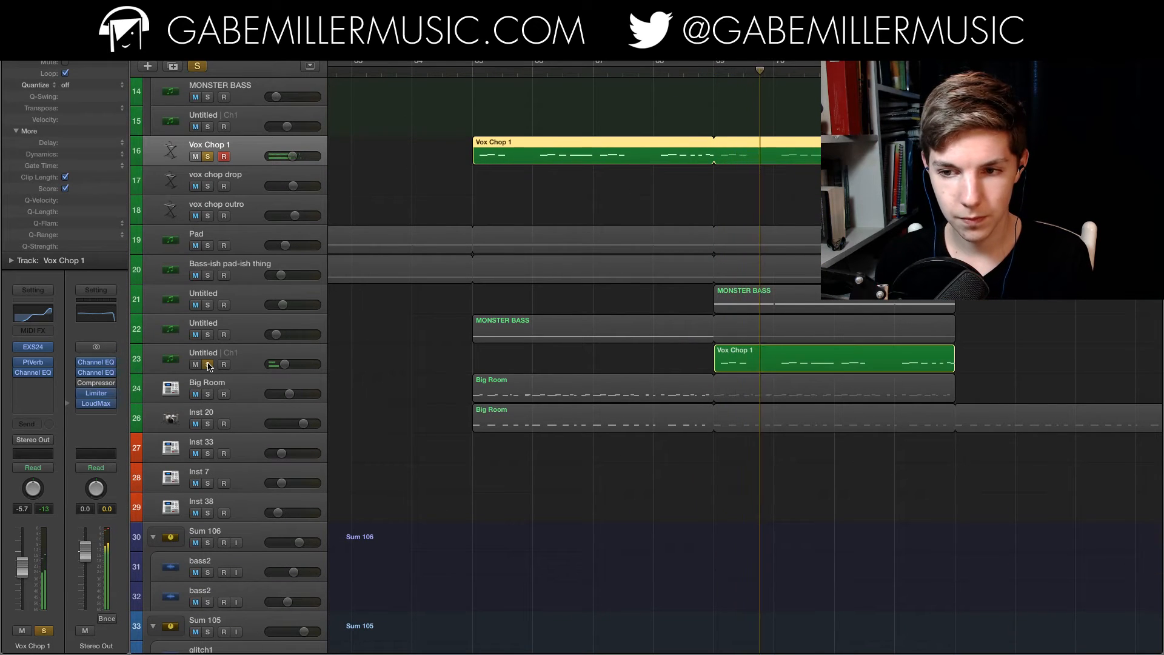
scroll(479, 342, right, 5)
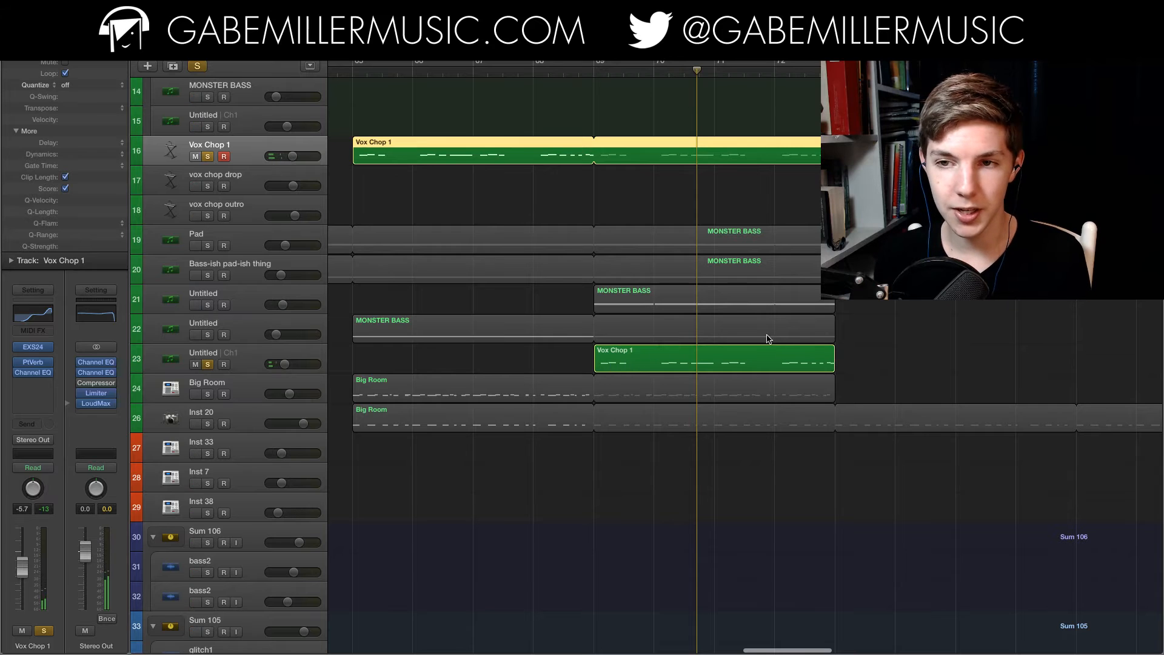
click(593, 73)
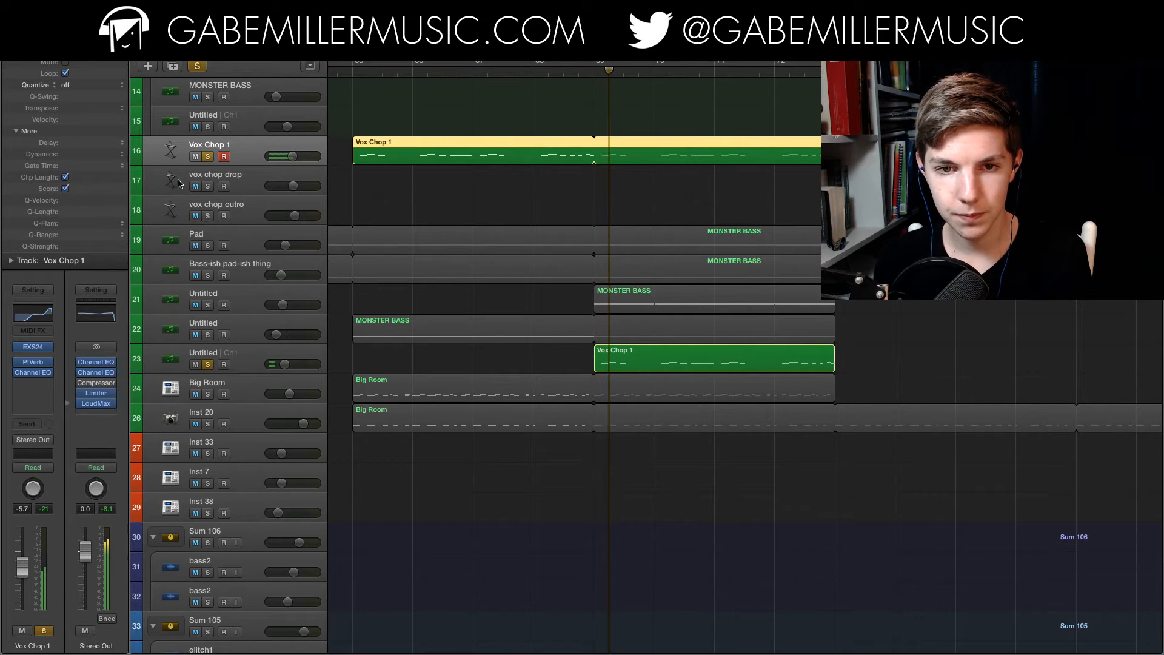
scroll(767, 168, right, 8)
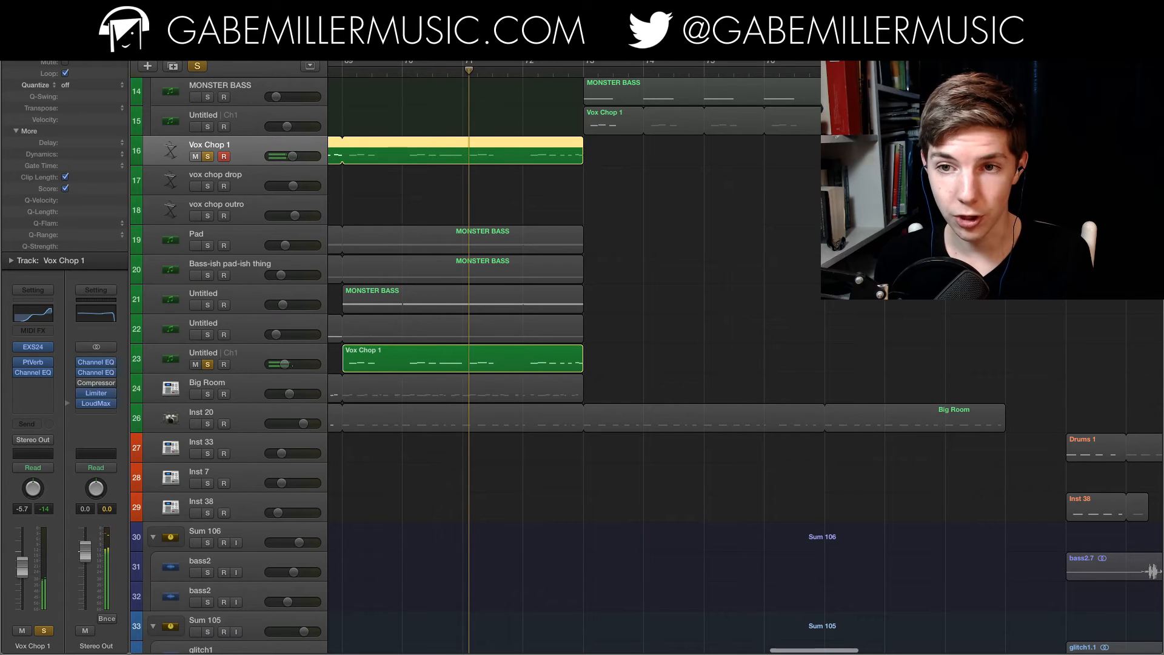
- Add Untitled track 15 in the buildy thing stack to the solo and play its vox chop from bar 73
click(208, 126)
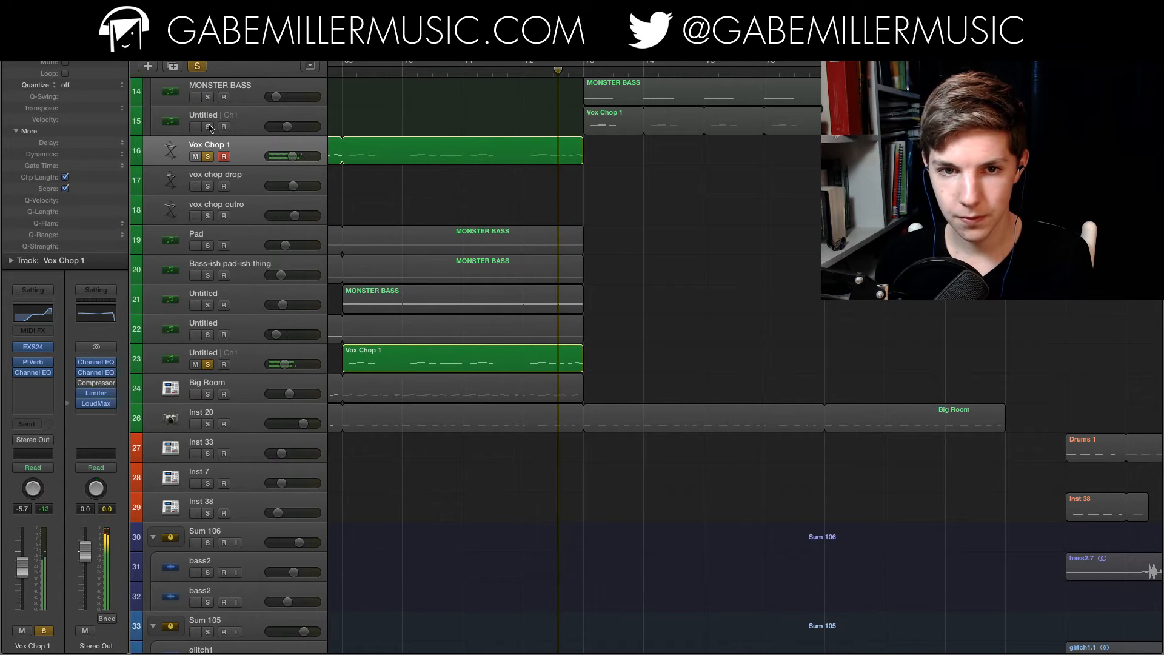
click(586, 74)
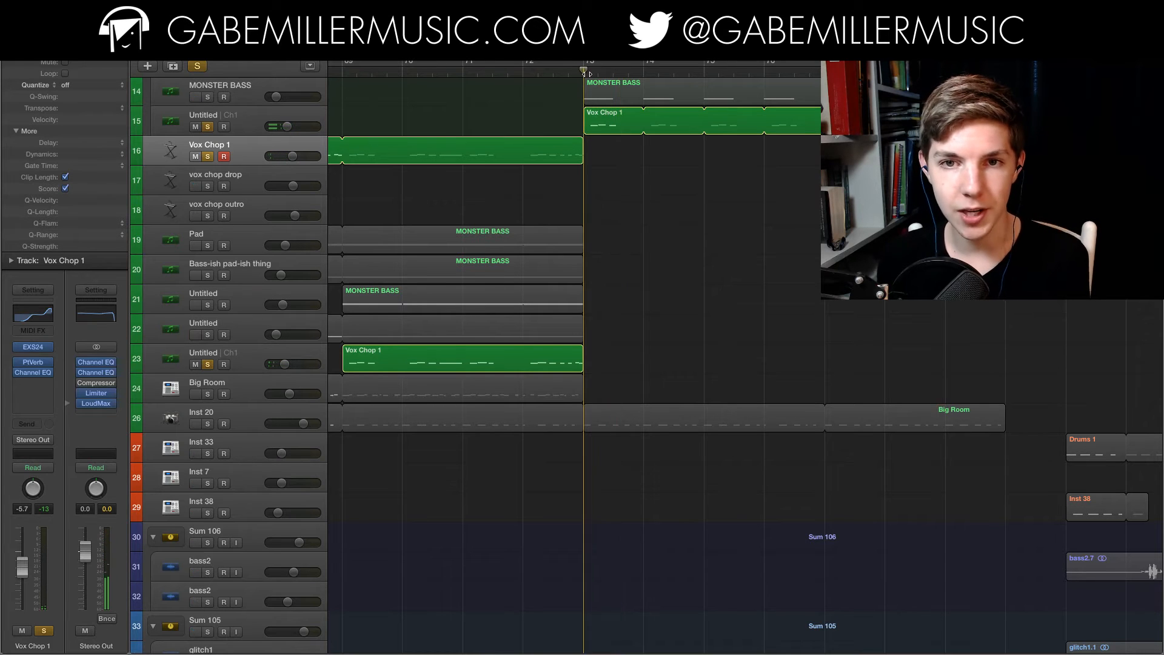
key(super+Left)
- Clear all solos and play every layer into bar 73 while looking over the arrangement's tracks
click(200, 66)
scroll(627, 247, left, 3)
key(comma)
scroll(644, 266, down, 4)
scroll(644, 266, down, 5)
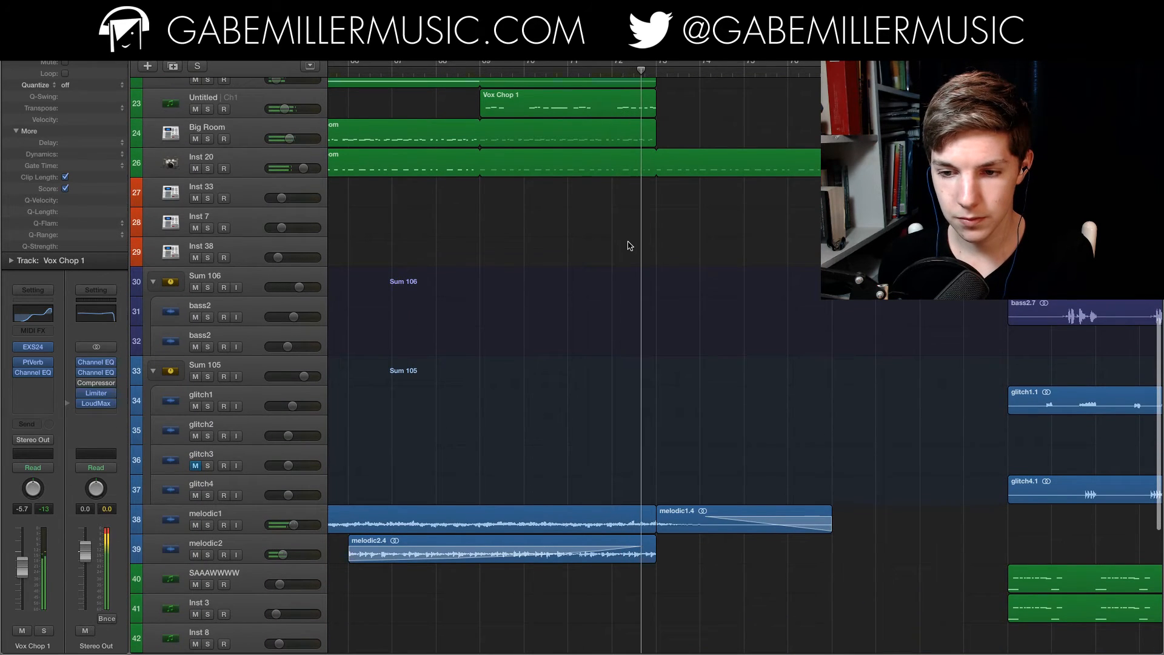
scroll(630, 241, down, 4)
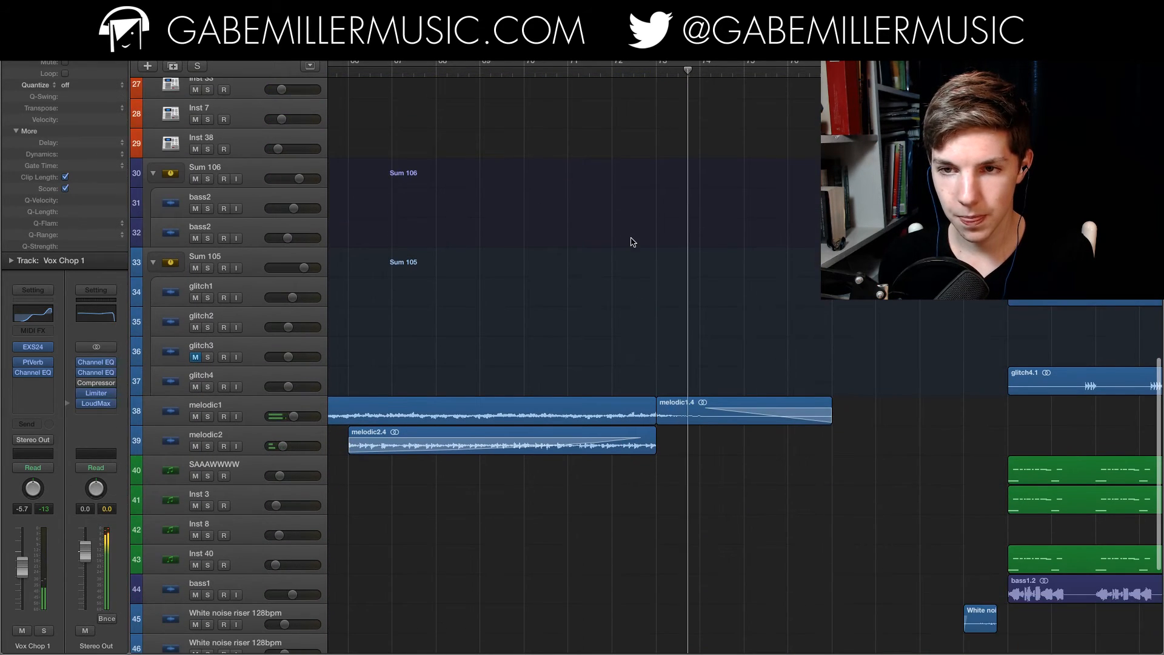
scroll(628, 237, up, 20)
scroll(619, 229, left, 2)
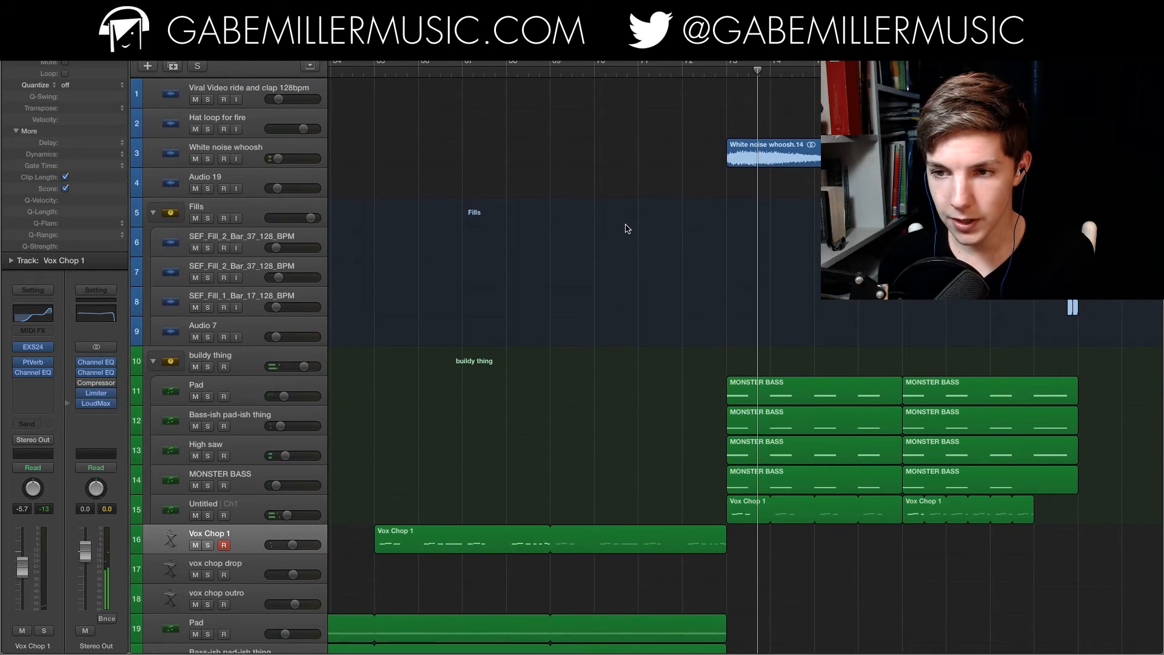
scroll(622, 229, down, 14)
scroll(625, 242, left, 2)
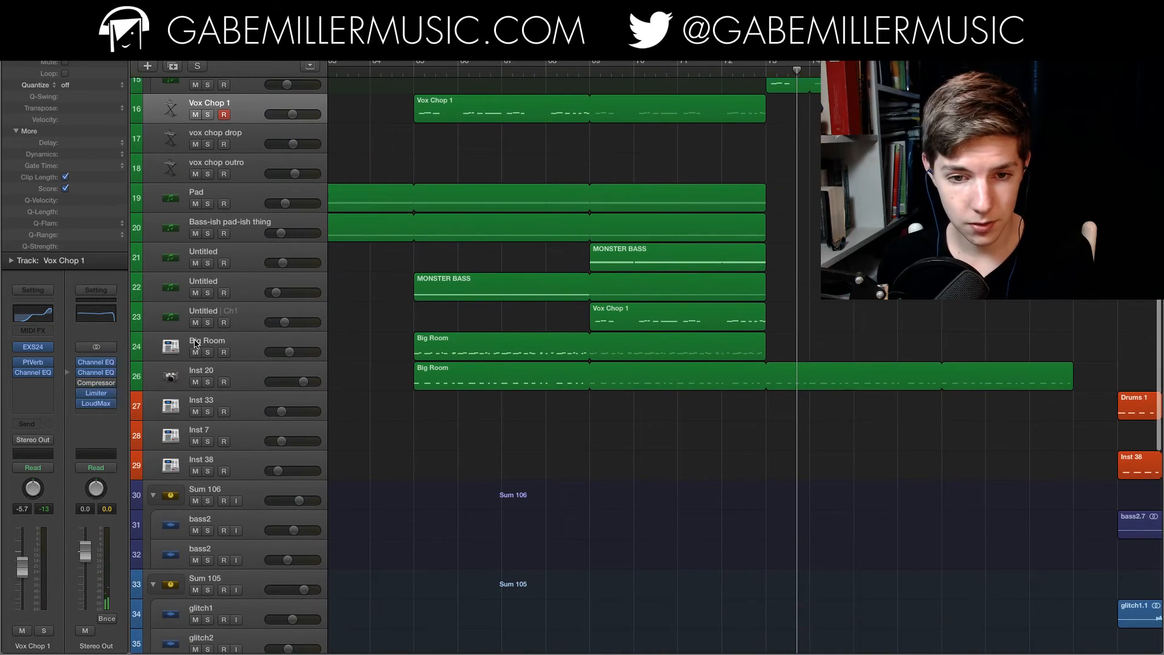
- Solo the Big Room and Inst 20 drum tracks and play them together from bar 65
click(207, 352)
click(207, 382)
click(411, 73)
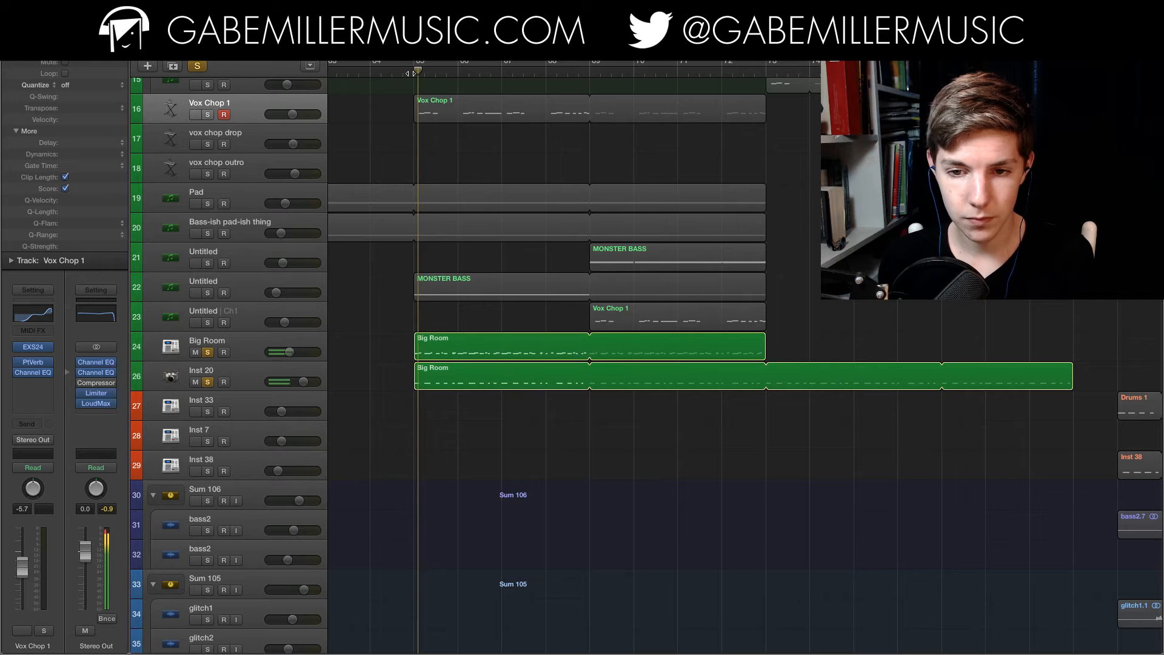
scroll(208, 355, down, 1)
- Audition Inst 20 and Big Room separately, and solo both tracks together again
click(208, 352)
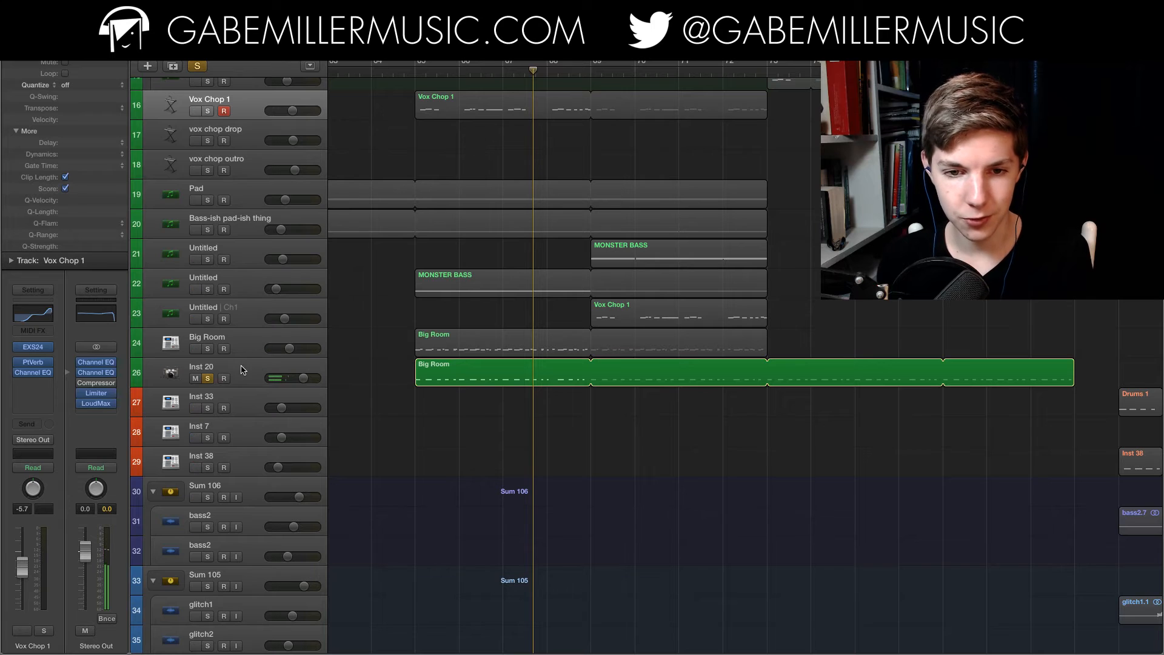
click(207, 349)
click(207, 378)
click(397, 72)
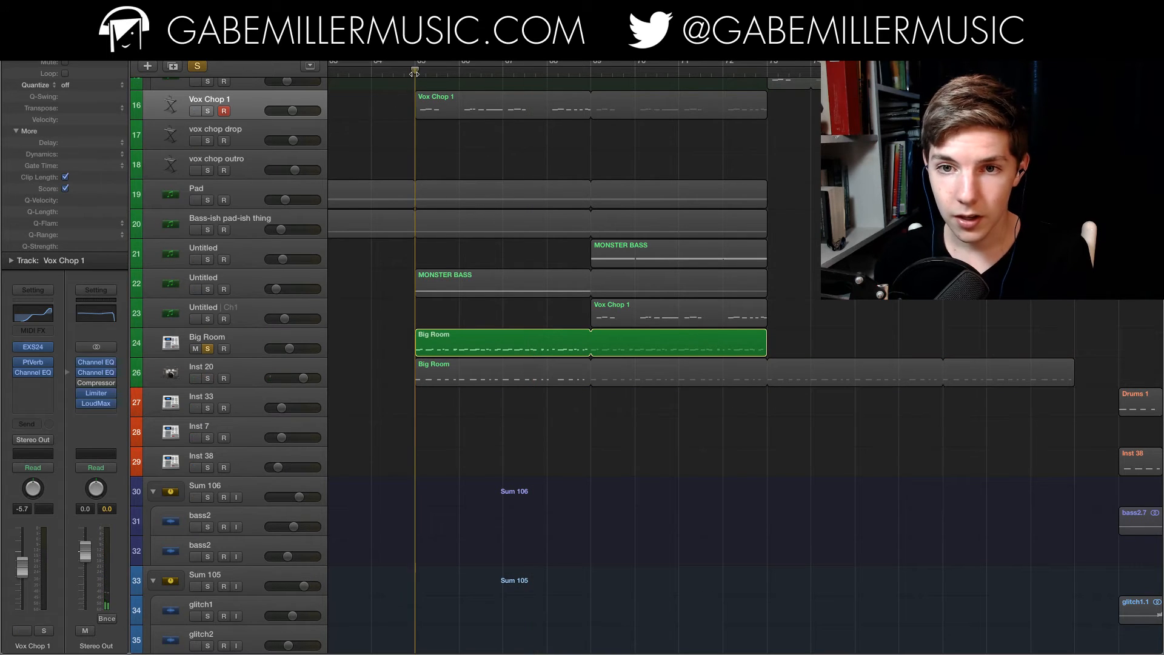
click(208, 379)
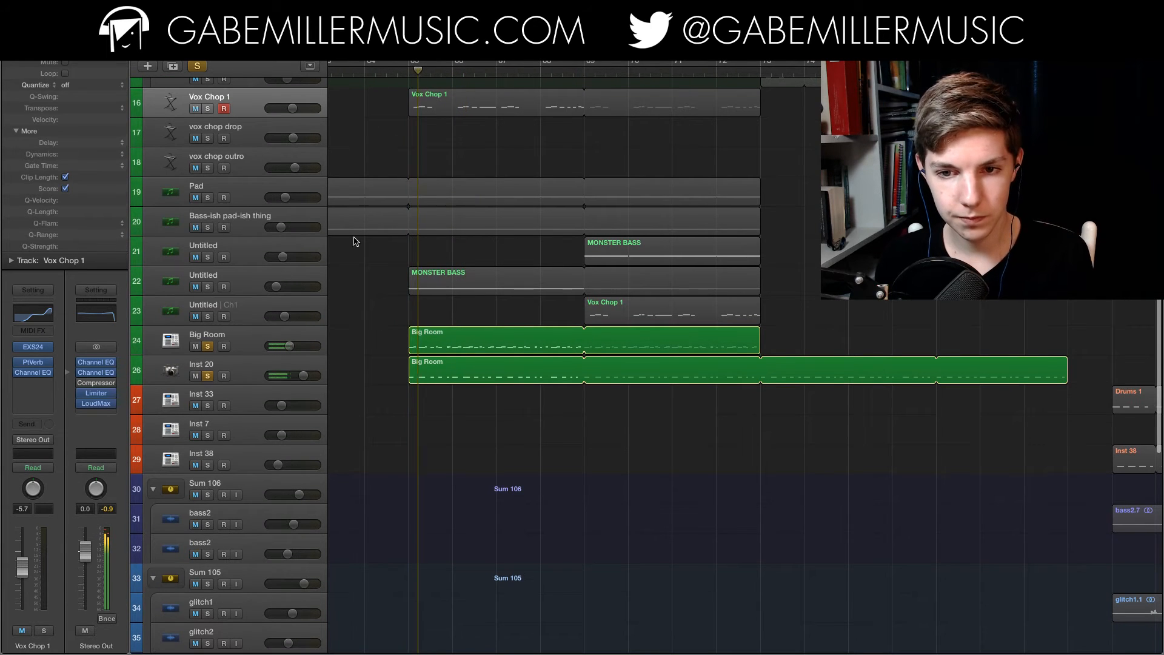
- Look over the remaining tracks with Big Room and Inst 20 soloed, and move the playhead to bar 73
scroll(393, 239, down, 5)
scroll(393, 239, down, 10)
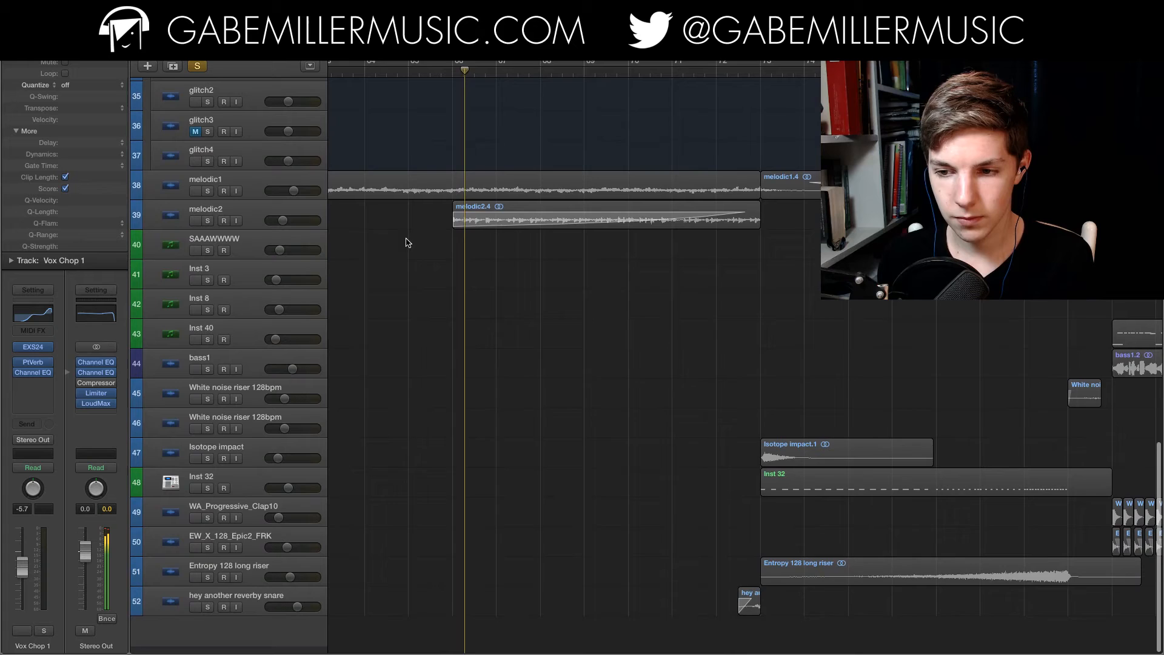
scroll(491, 230, up, 15)
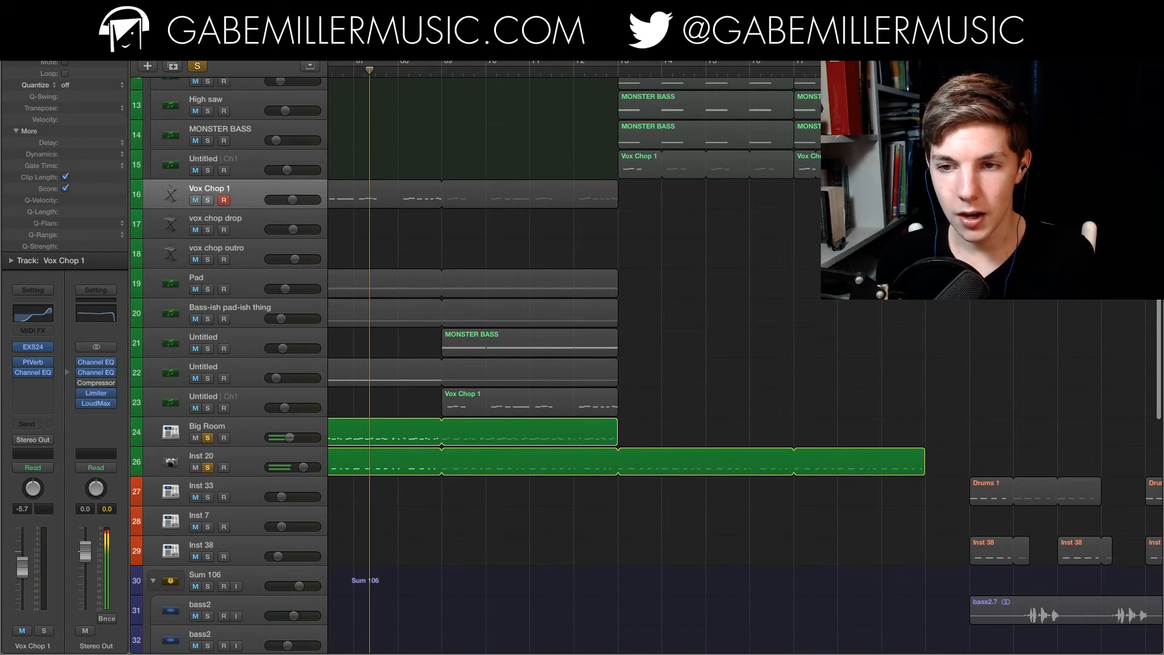
click(619, 72)
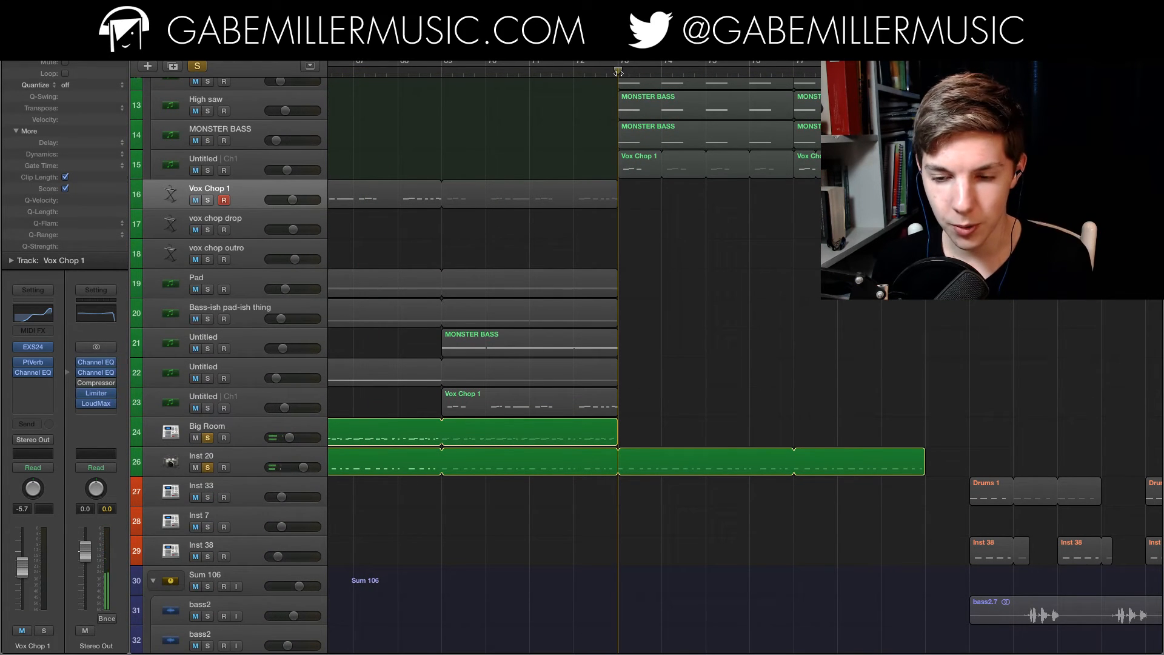
- Clear the Big Room and Inst 20 solos, look over the lower tracks, and move the playhead to the reverby snare before bar 73
key(a)
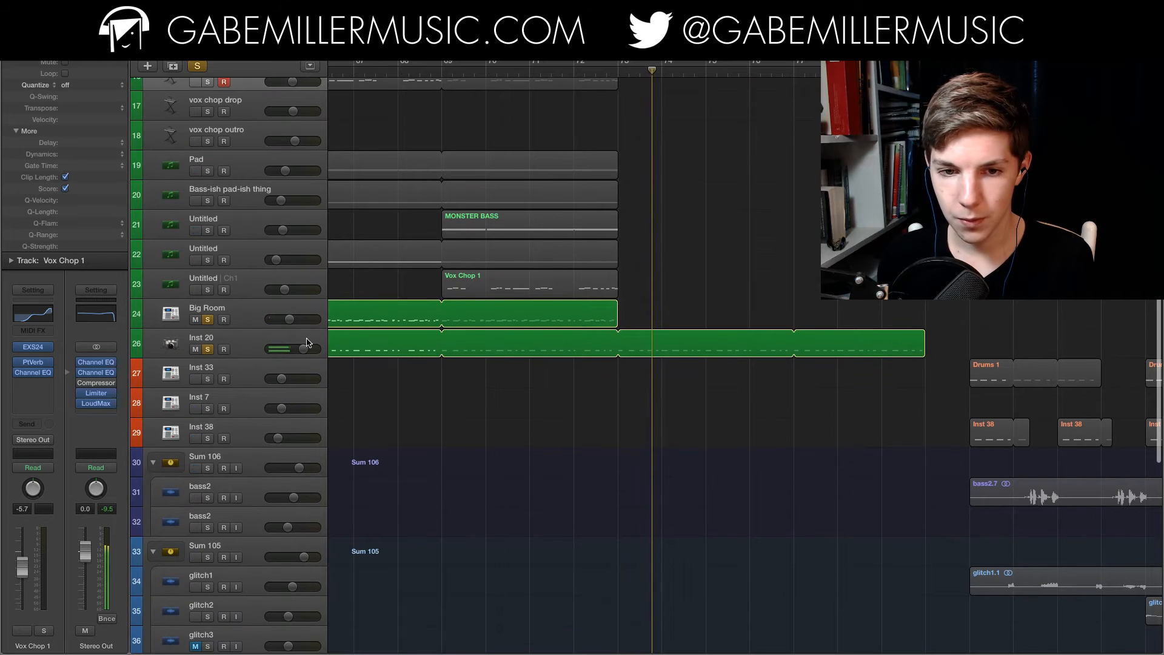
key(super+Down)
scroll(678, 343, down, 10)
key(a)
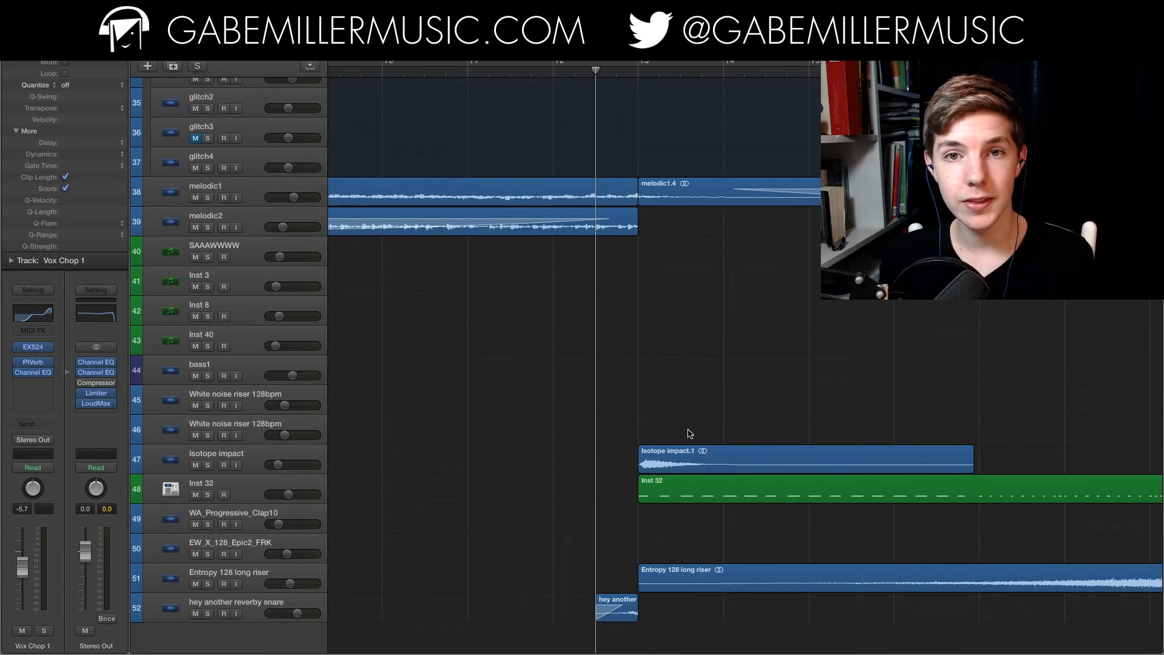
scroll(654, 436, up, 1)
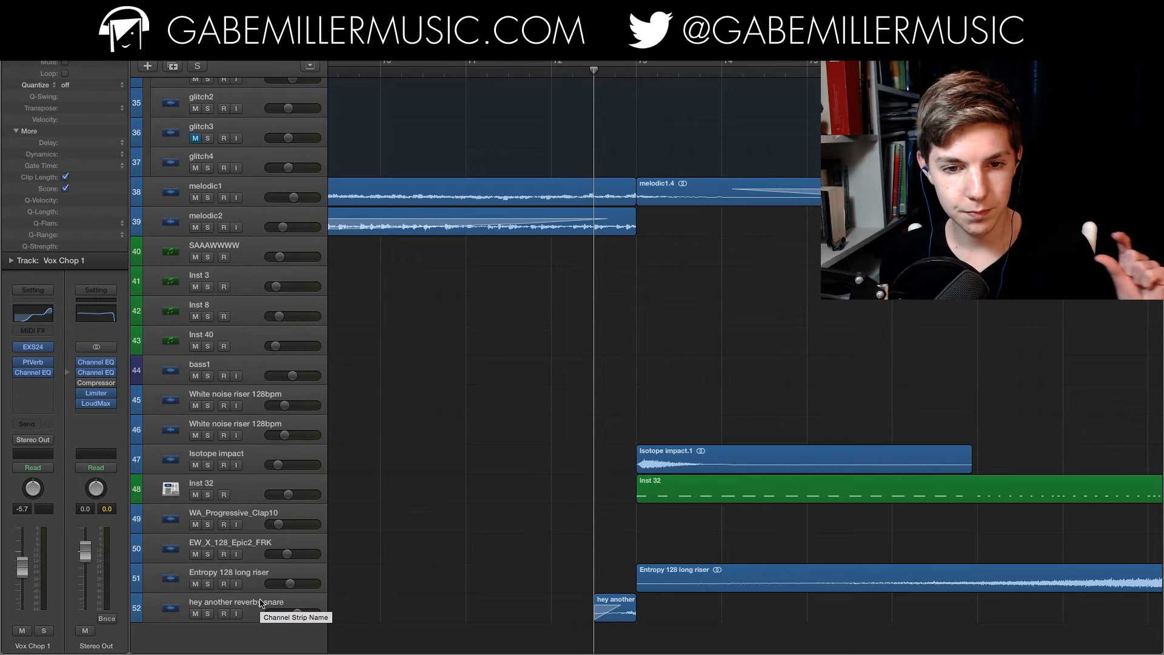
- Solo the hey another reverby snare and Inst 32 tracks and play them together into bar 73
click(260, 606)
click(208, 614)
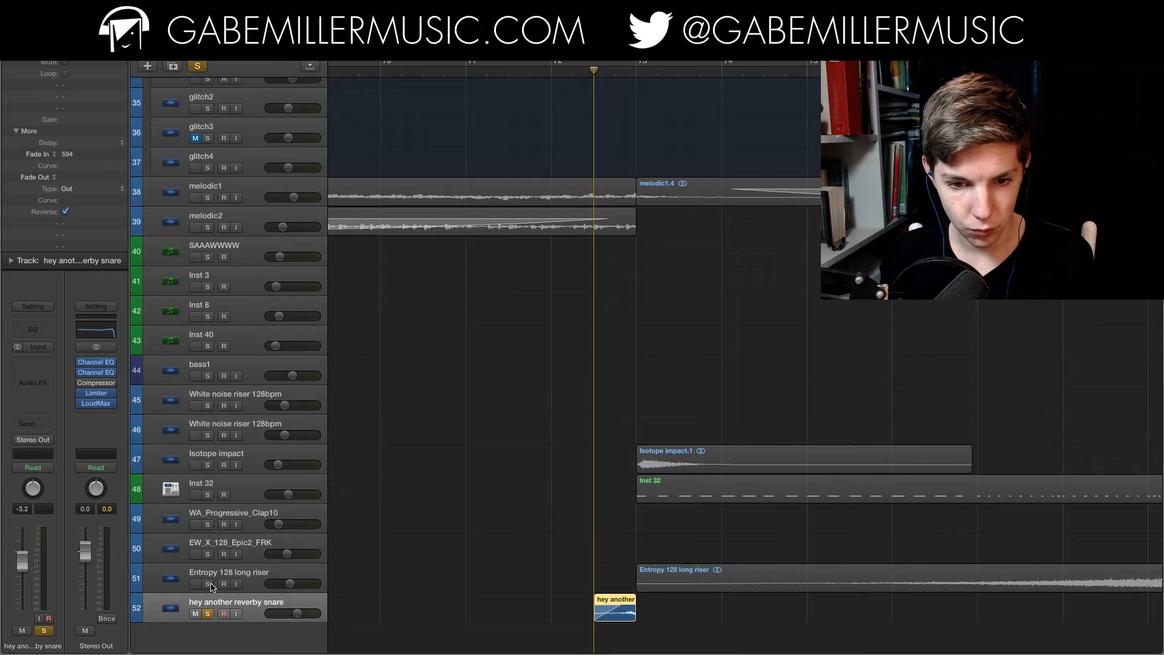
click(208, 494)
key(space)
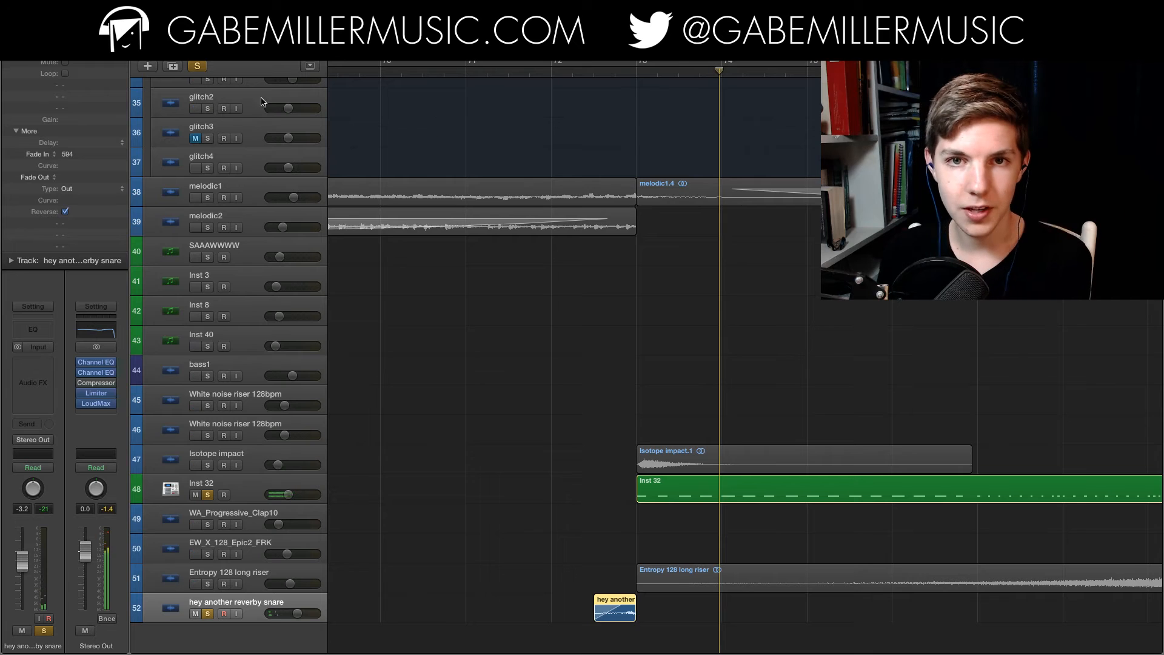
- Clear all solos and play every layer from the reverby snare into bar 73
click(199, 66)
click(593, 68)
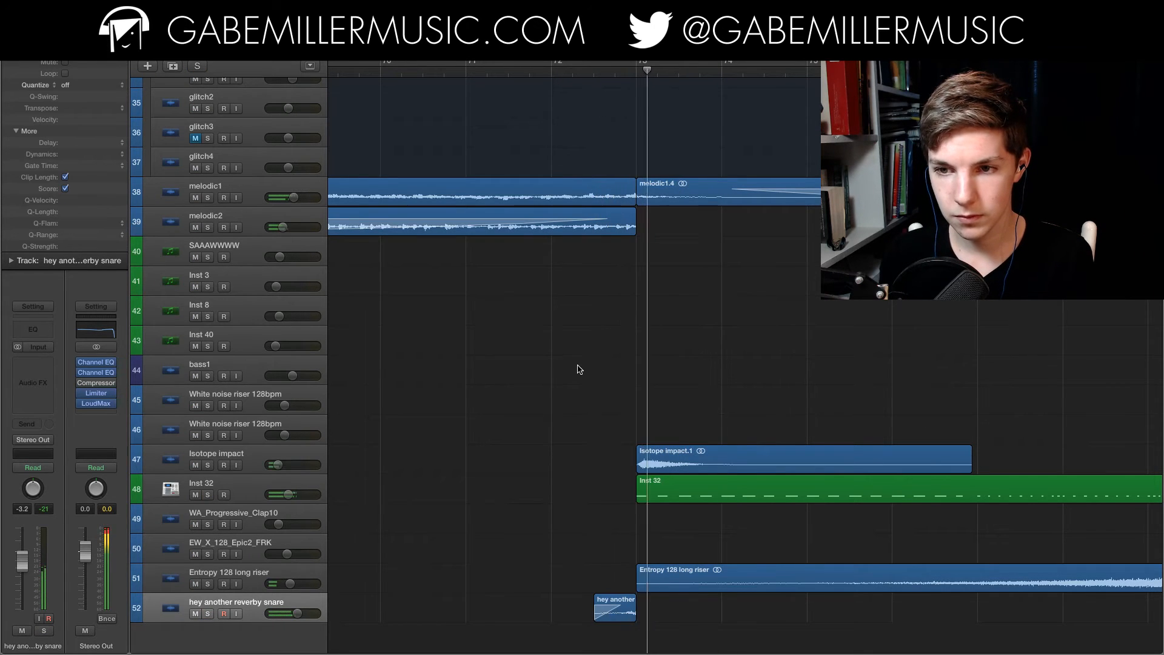
key(super+Left)
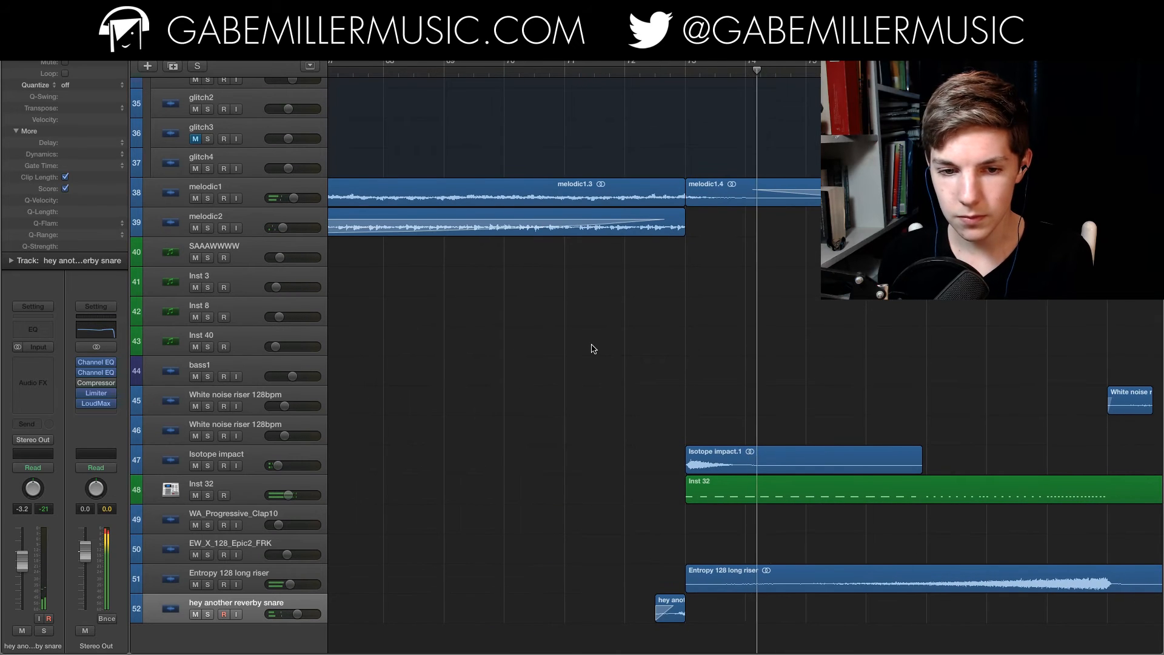
- Solo Inst 32 and examine its frequency automation and Channel EQ curve during playback up to about bar 80
click(691, 488)
key(ctrl+s)
key(a)
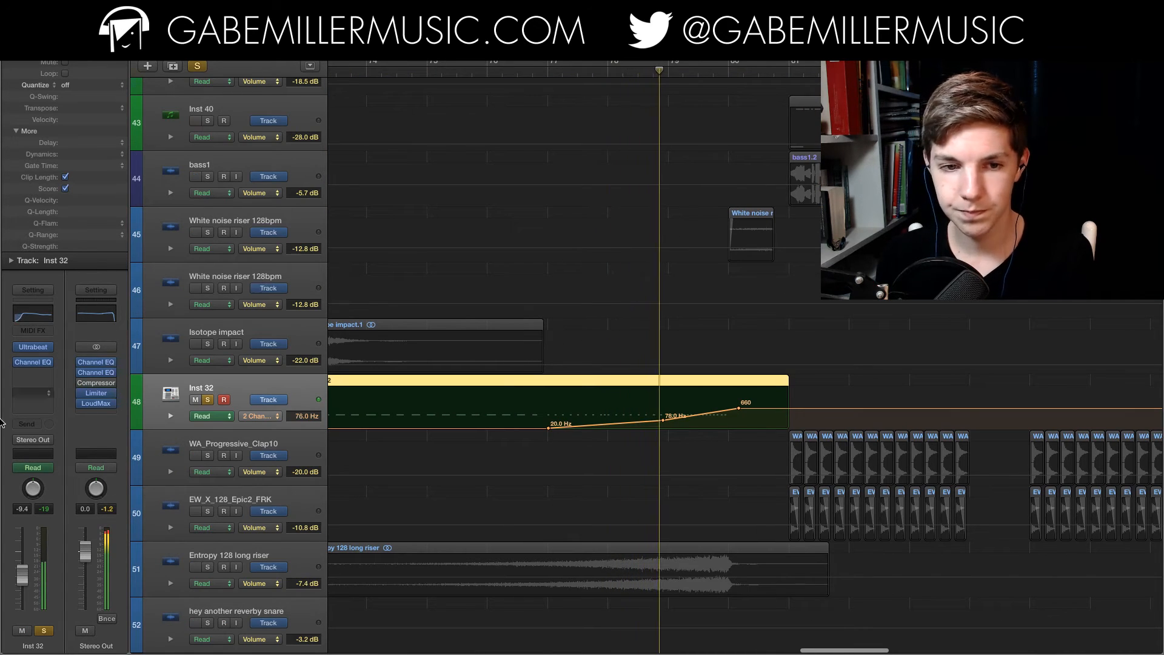
click(46, 315)
drag(84, 43, 106, 251)
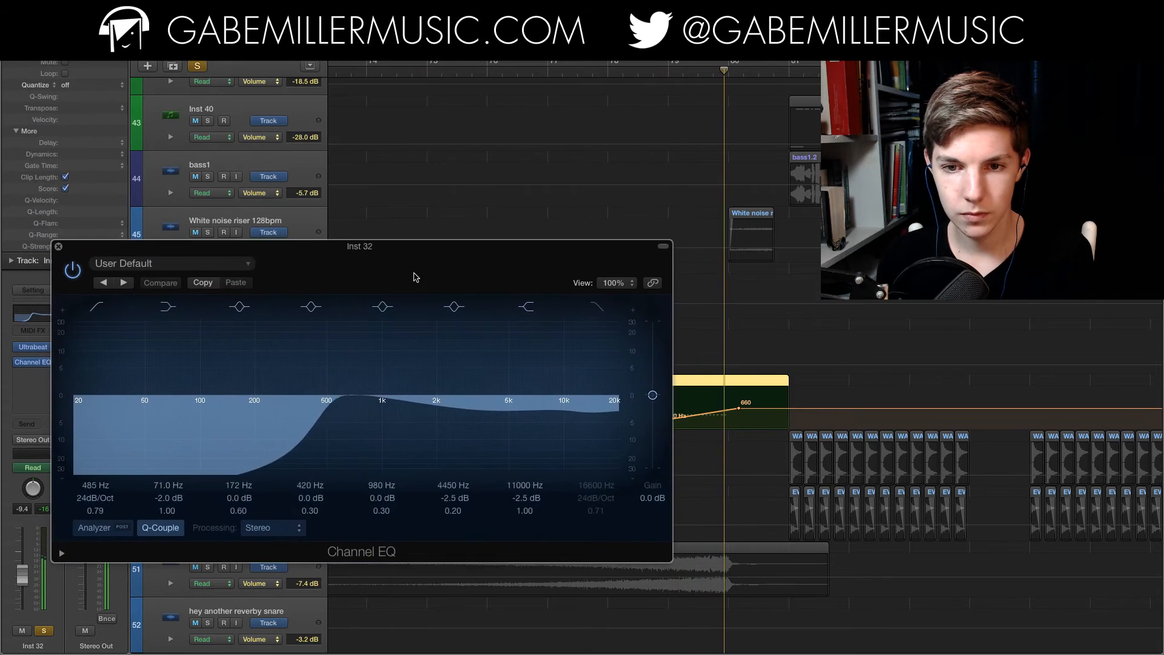
click(61, 248)
key(a)
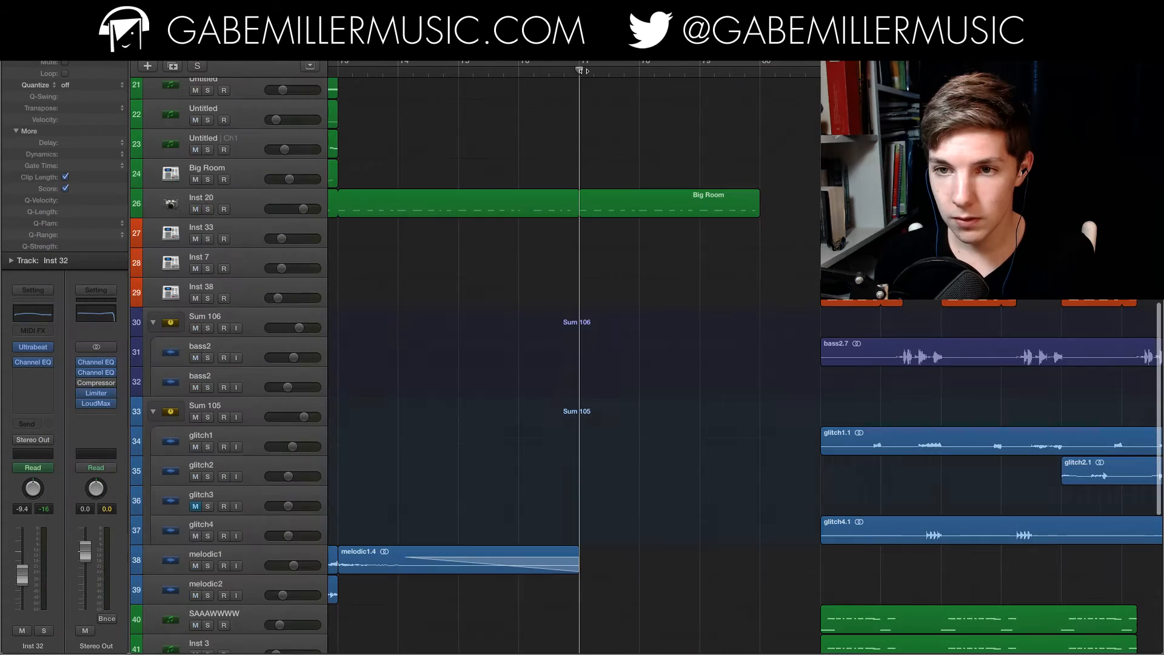
- Play all layers from bar 77 with solos cleared while looking over the upper tracks
scroll(599, 165, up, 1)
scroll(603, 176, up, 10)
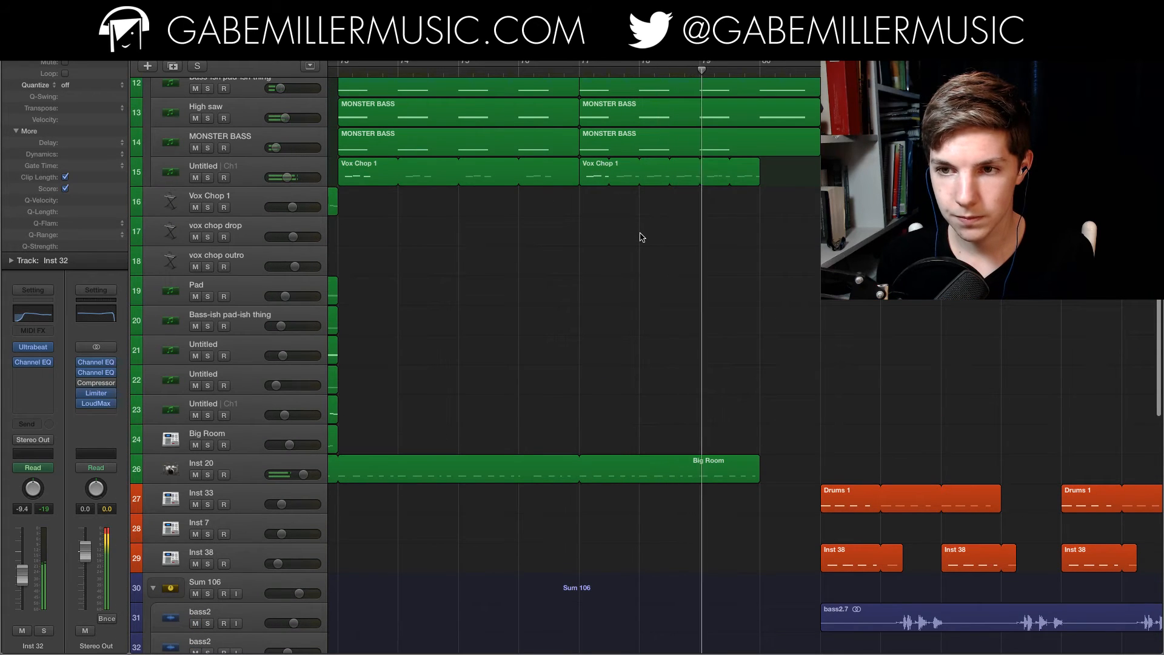
scroll(641, 237, up, 1)
scroll(642, 237, up, 4)
key(space)
- Show the buildy thing track's filter automation and move the playhead back to bar 73
click(252, 126)
key(a)
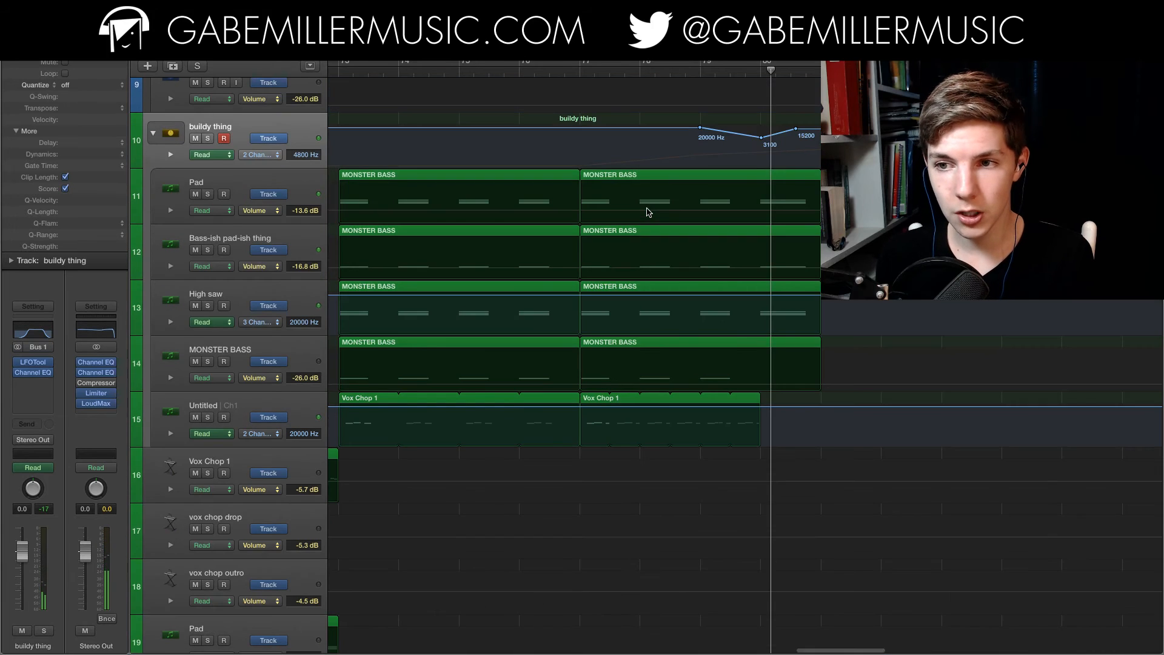
scroll(509, 107, left, 3)
click(413, 72)
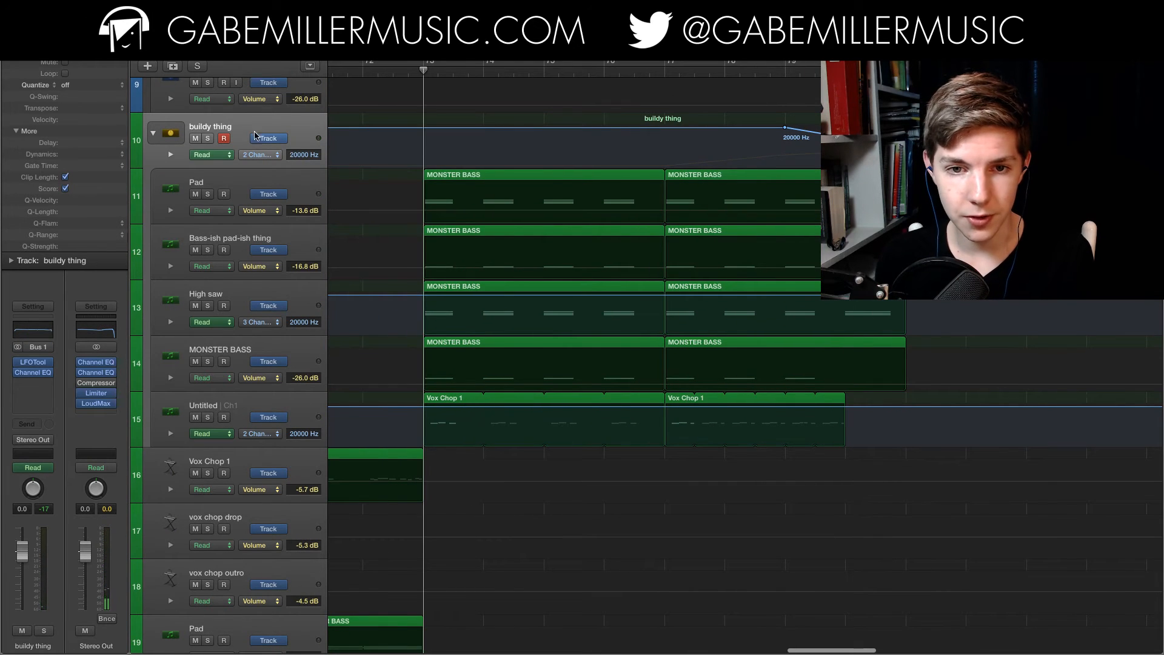
- Solo buildy thing, play it from bar 73 and again from bar 77, and open its Channel EQ
click(207, 139)
key(space)
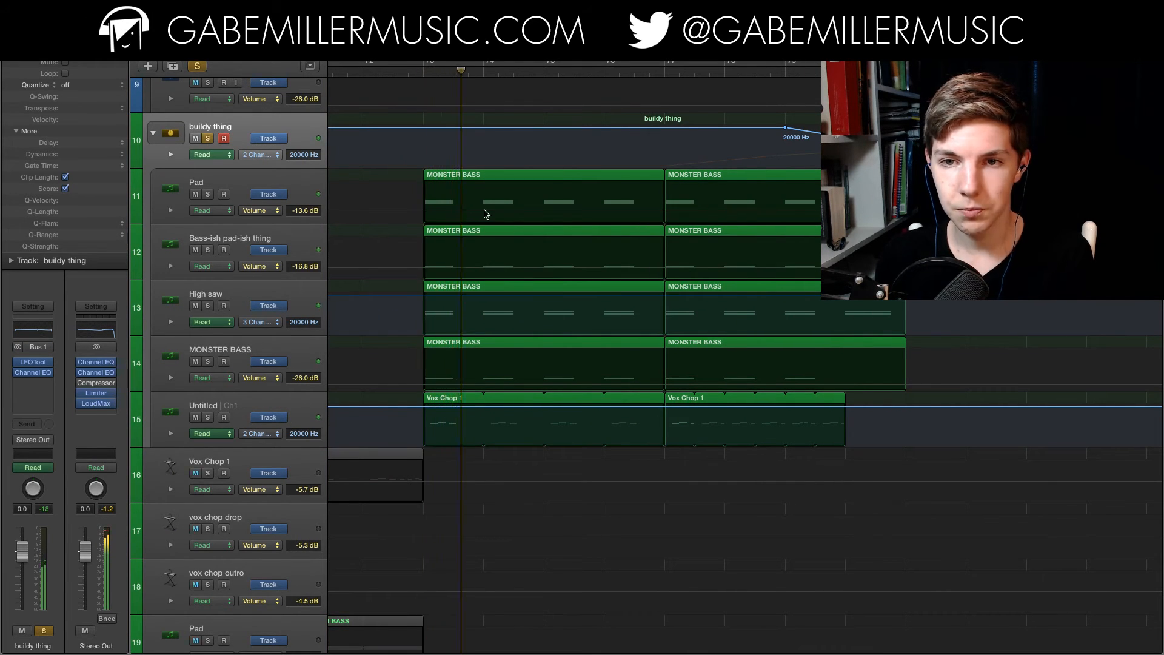
click(667, 79)
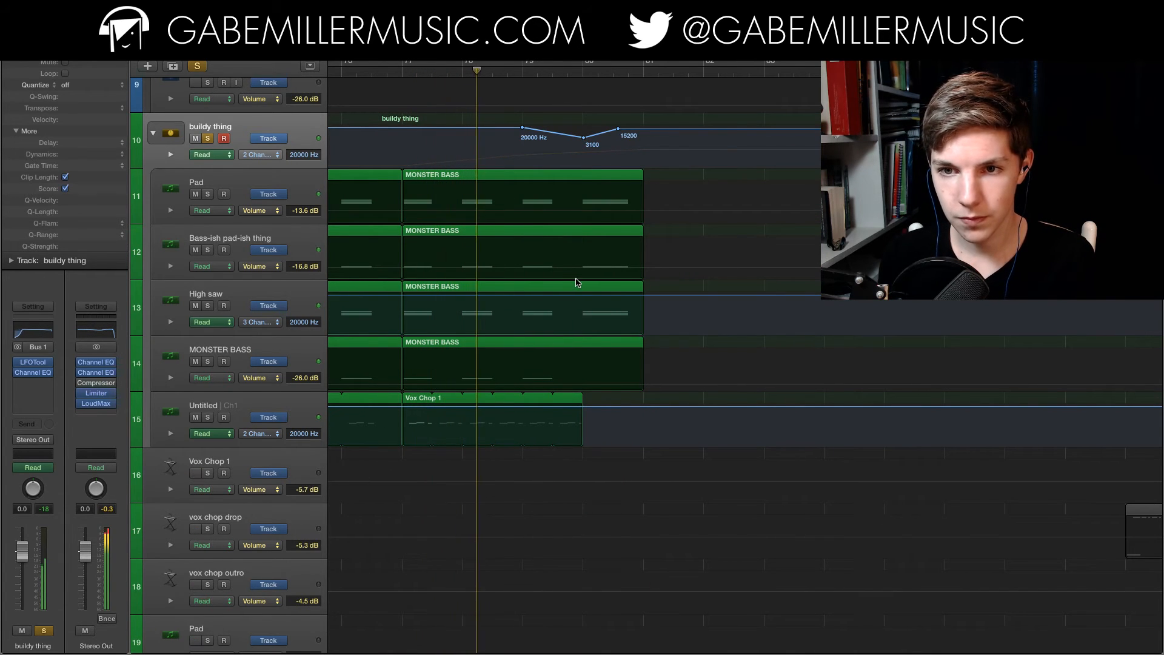
click(33, 330)
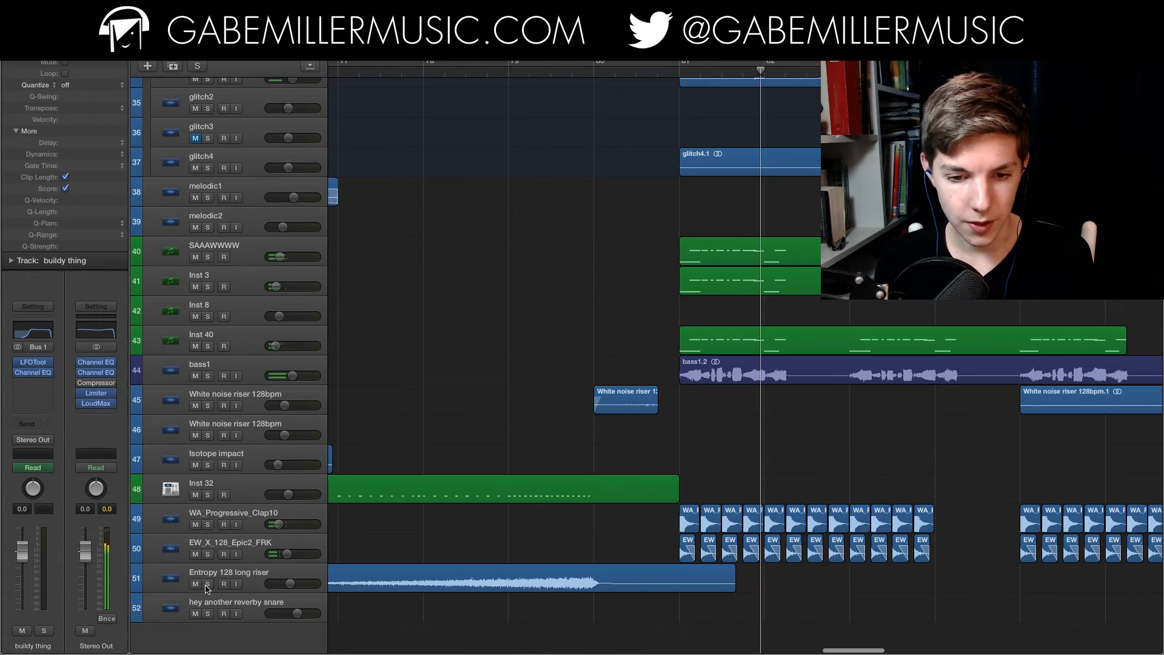
- Audition the soloed Entropy 128 long riser from about bar 79 and the two soloed SEF fill tracks from bar 80
click(207, 585)
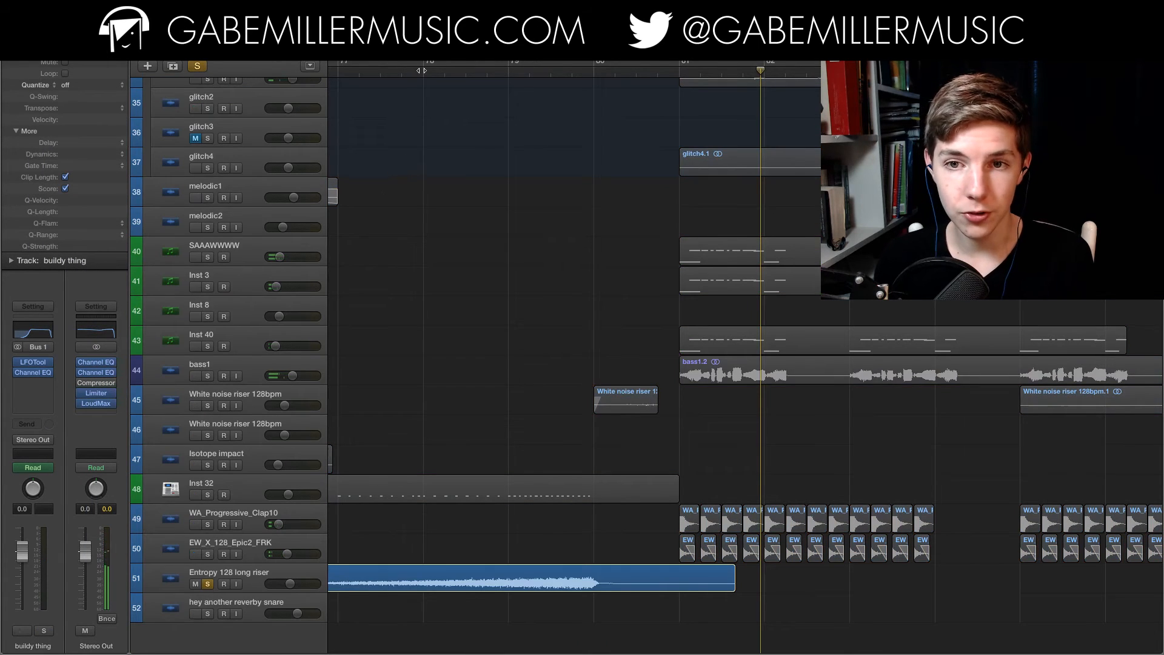
click(502, 71)
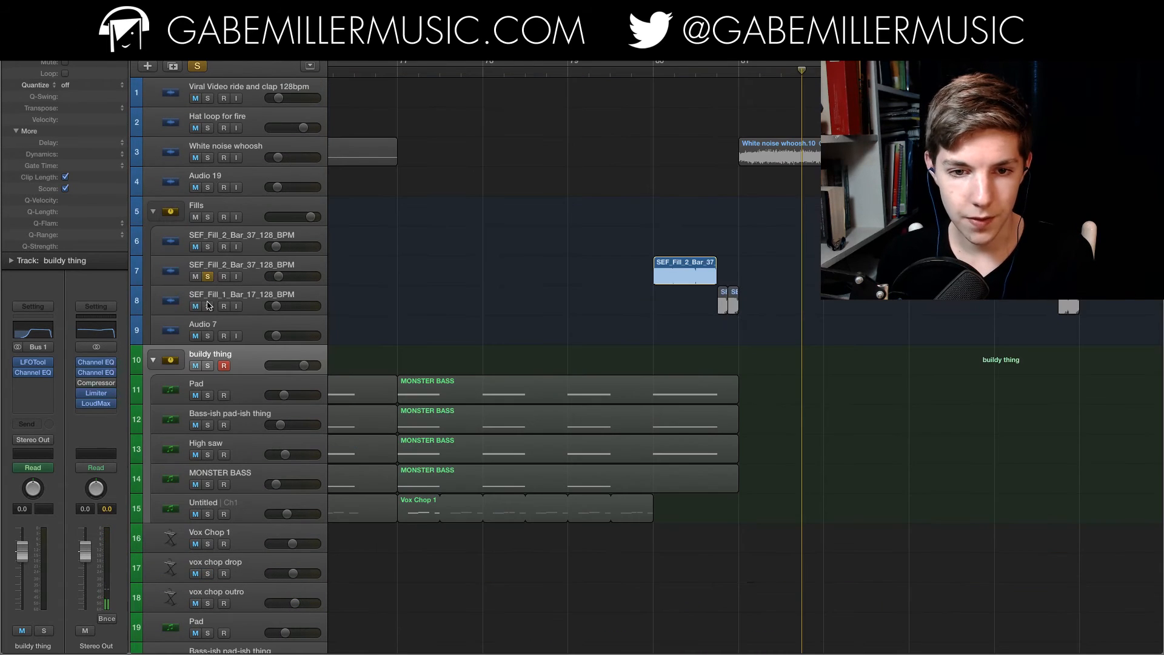
click(644, 71)
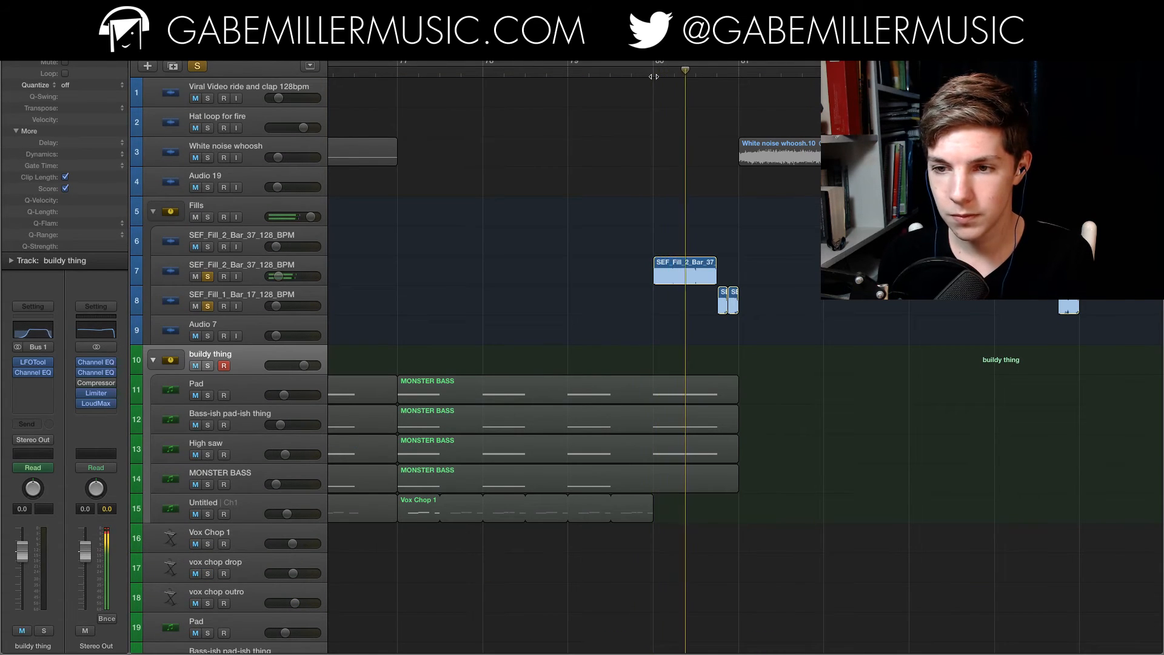
- Duplicate the SEF_Fill_2_Bar_37_128_BPM track holding the bar 80 fill and return the playhead to bar 80
click(276, 258)
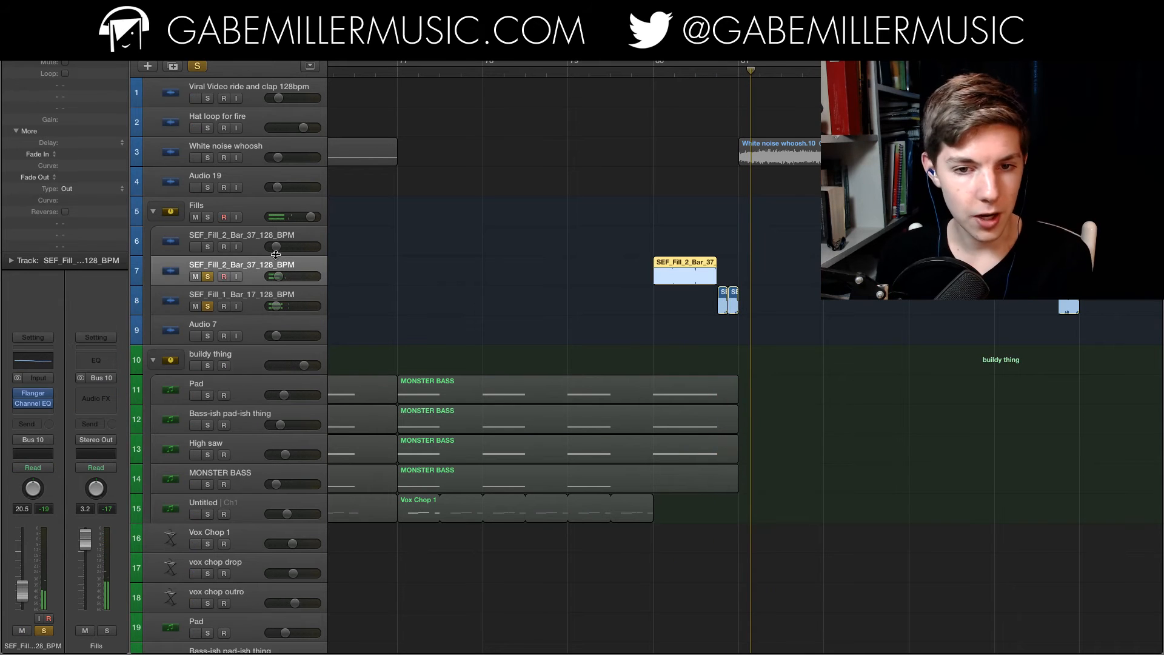
click(181, 66)
key(space)
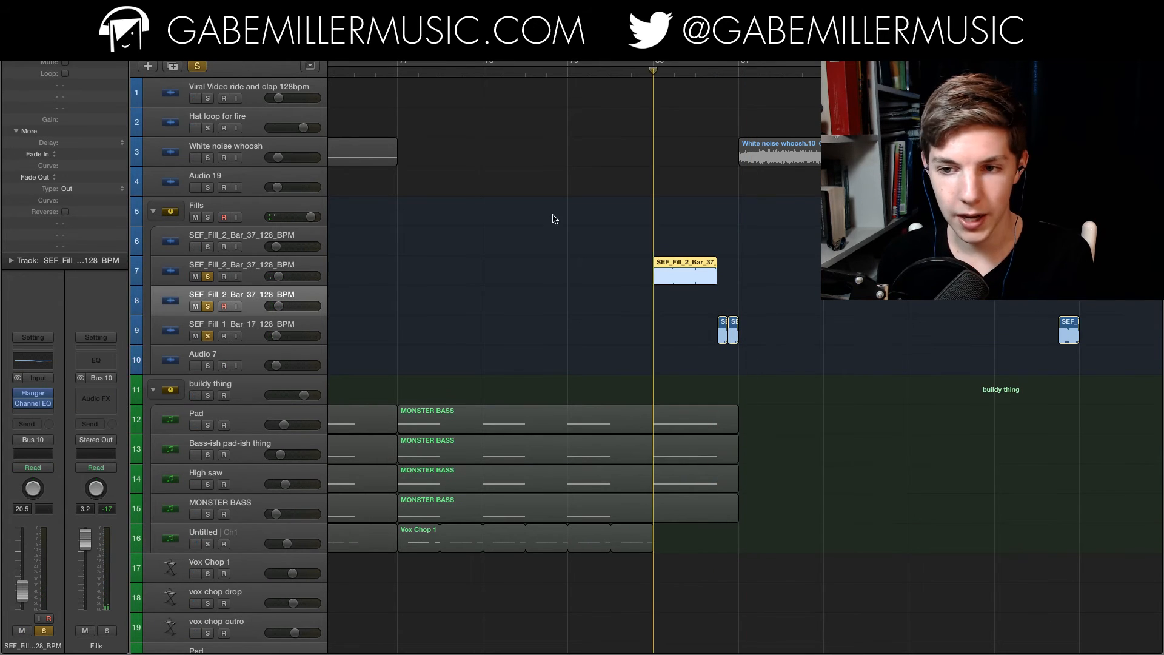
- Solo only the SEF_Fill_2_Bar_37_128_BPM fill and compare it from bar 80 with the Flanger bypassed and enabled
click(259, 274)
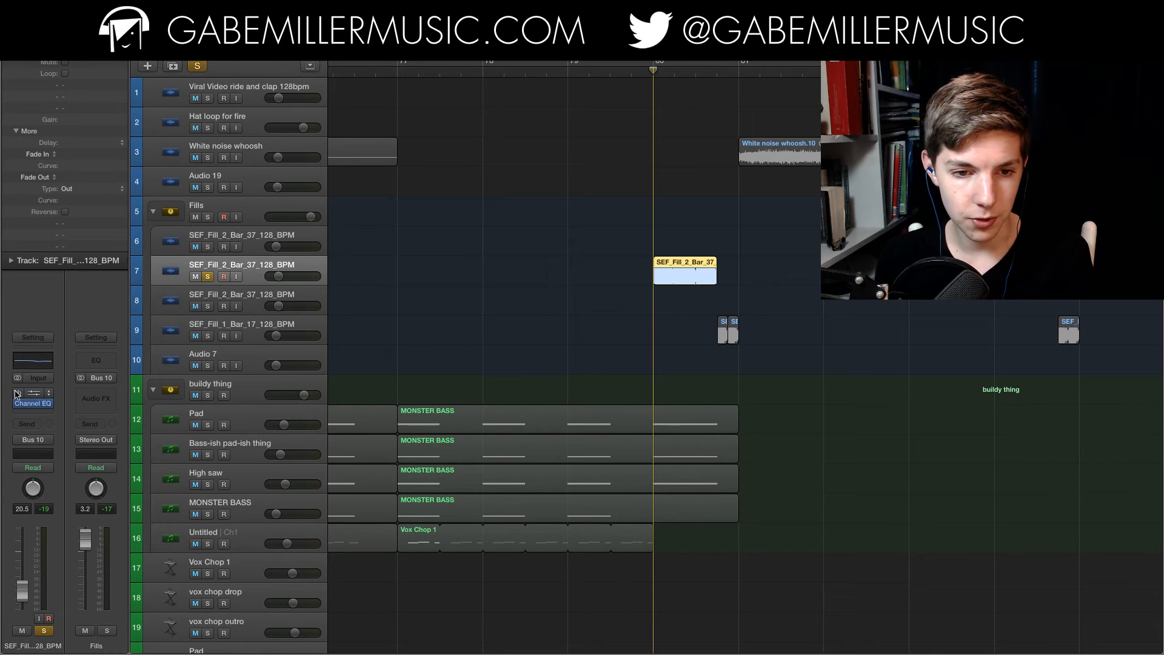
key(space)
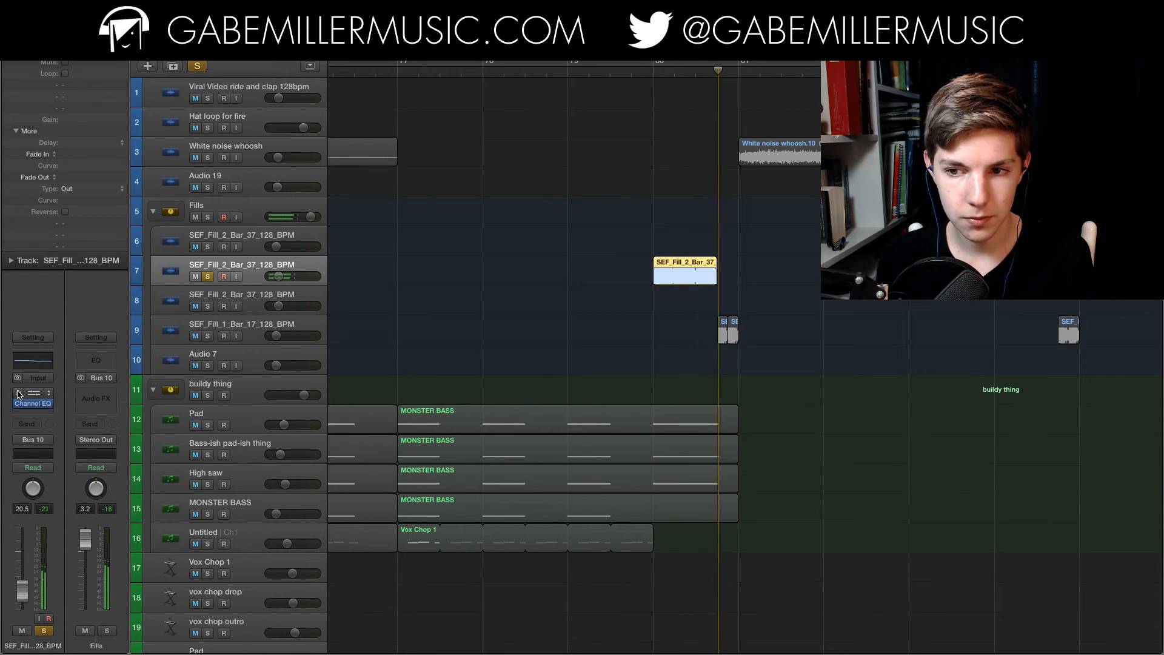
key(space)
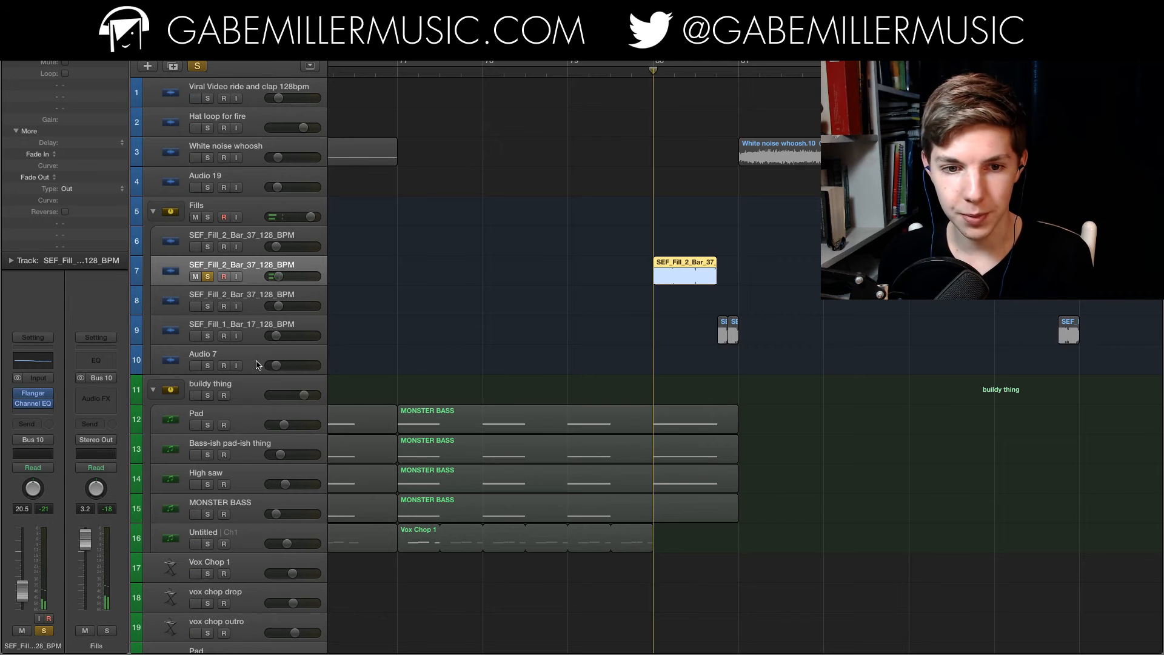
key(space)
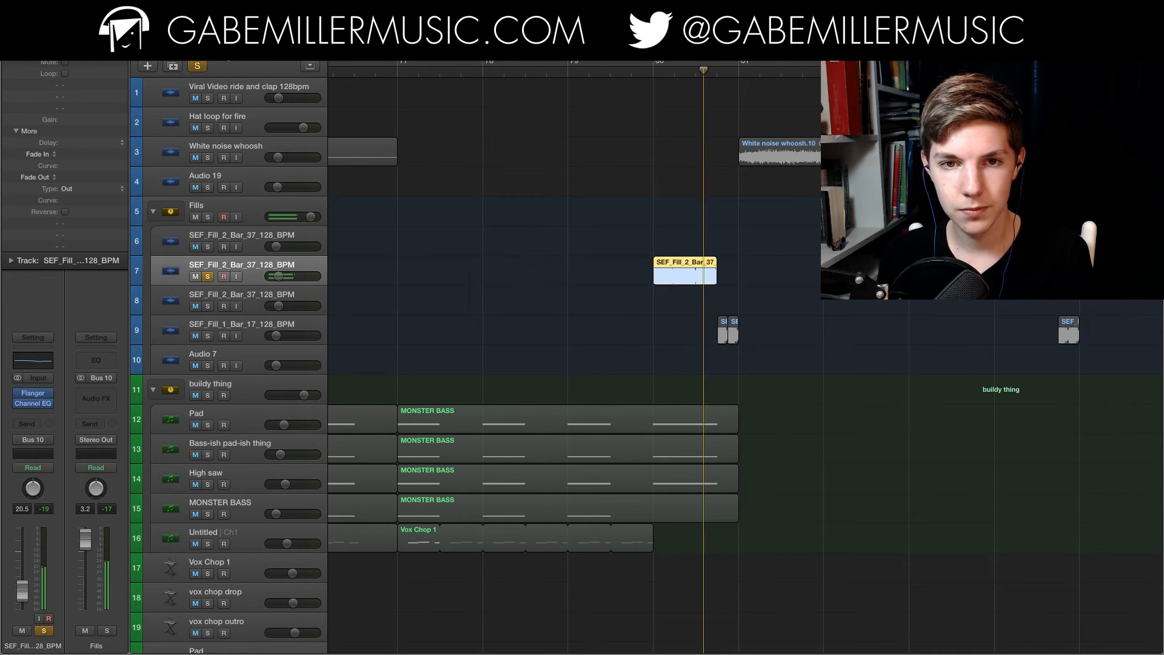
- Clear all solos and play every layer from bar 81 while looking over the section's lower tracks
click(197, 66)
key(super+Left)
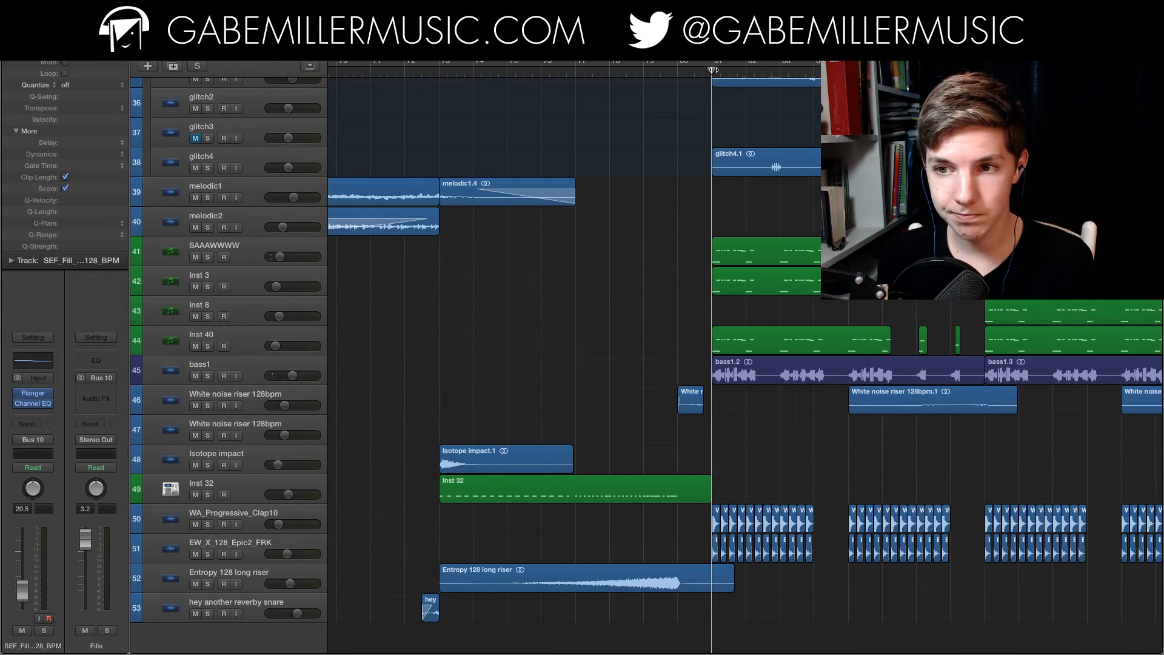
scroll(667, 168, right, 10)
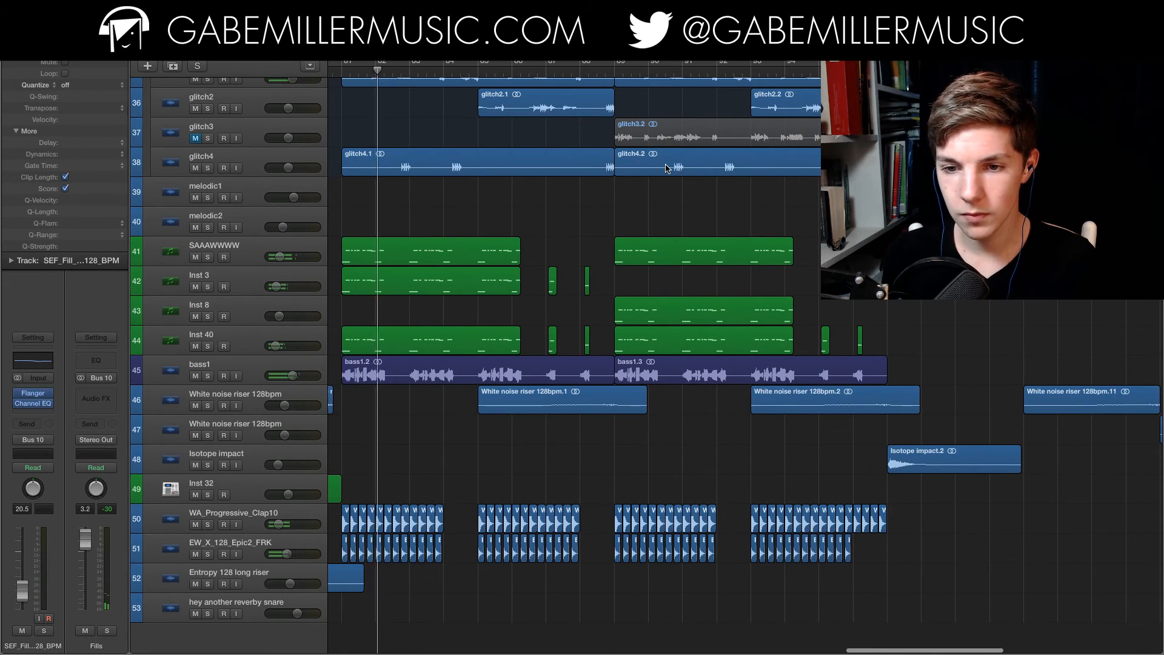
scroll(679, 182, left, 2)
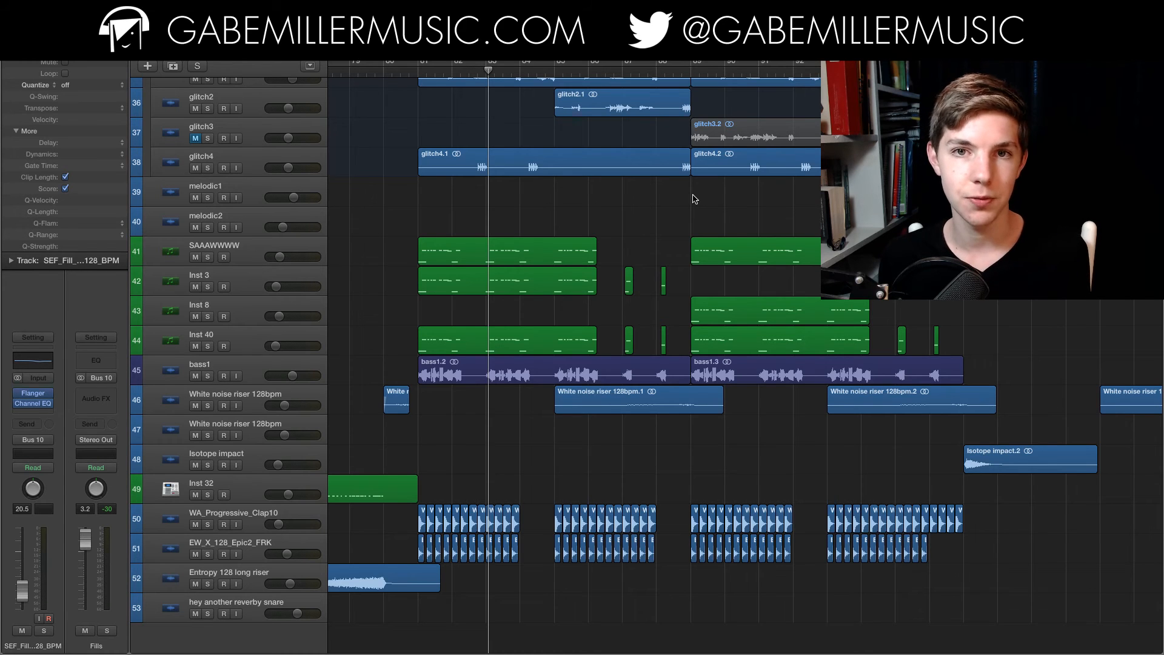
- Return the playhead to bar 81, look over the surrounding regions, and replay the section's opening
scroll(682, 202, left, 5)
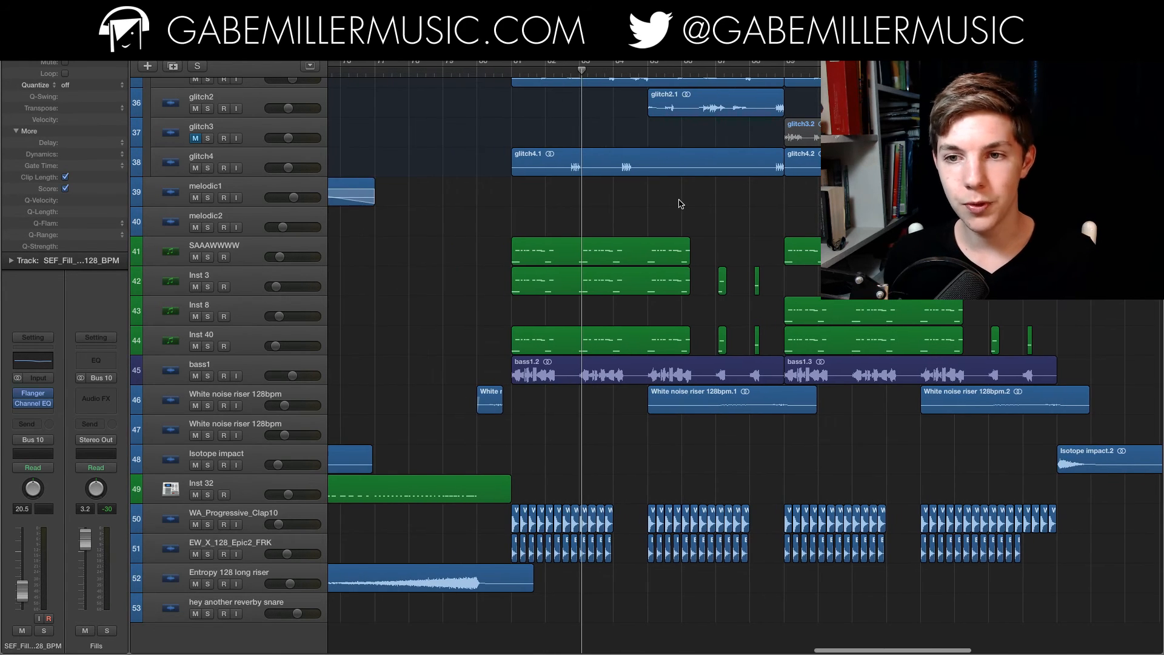
scroll(673, 231, right, 5)
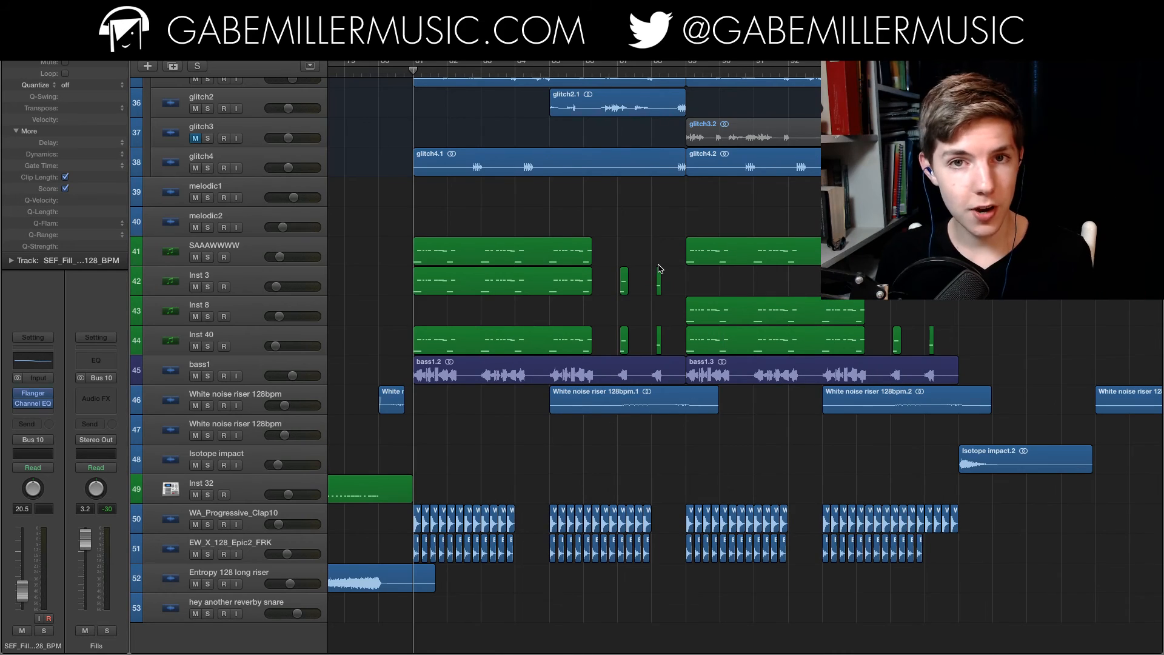
scroll(616, 295, left, 1)
scroll(616, 295, left, 2)
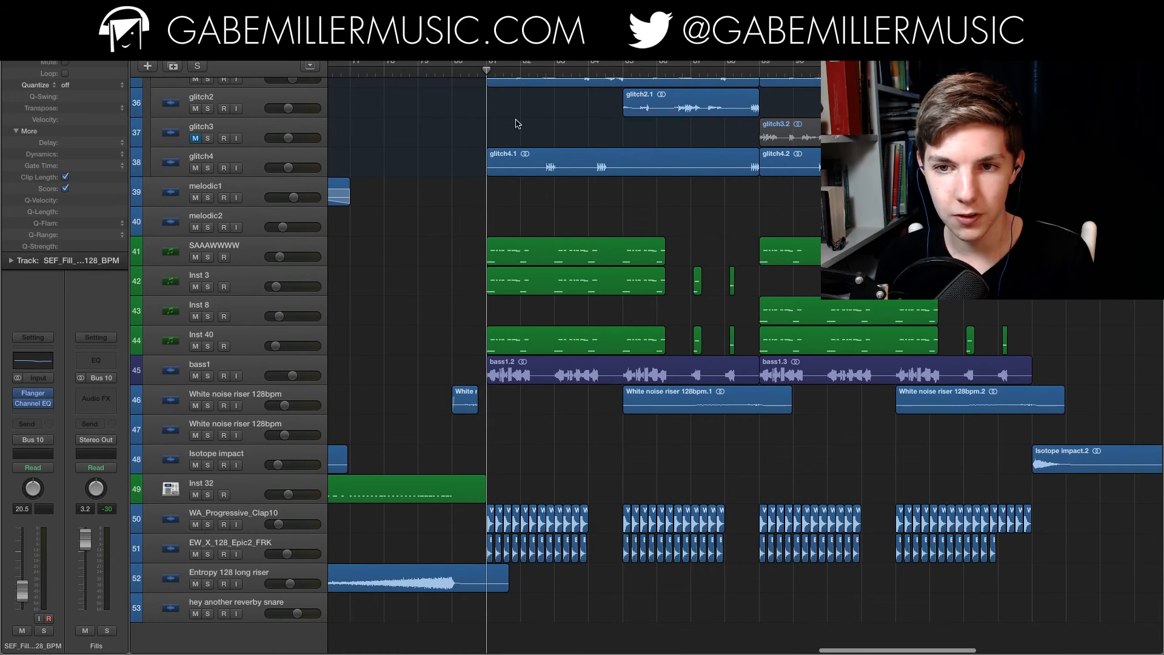
key(space)
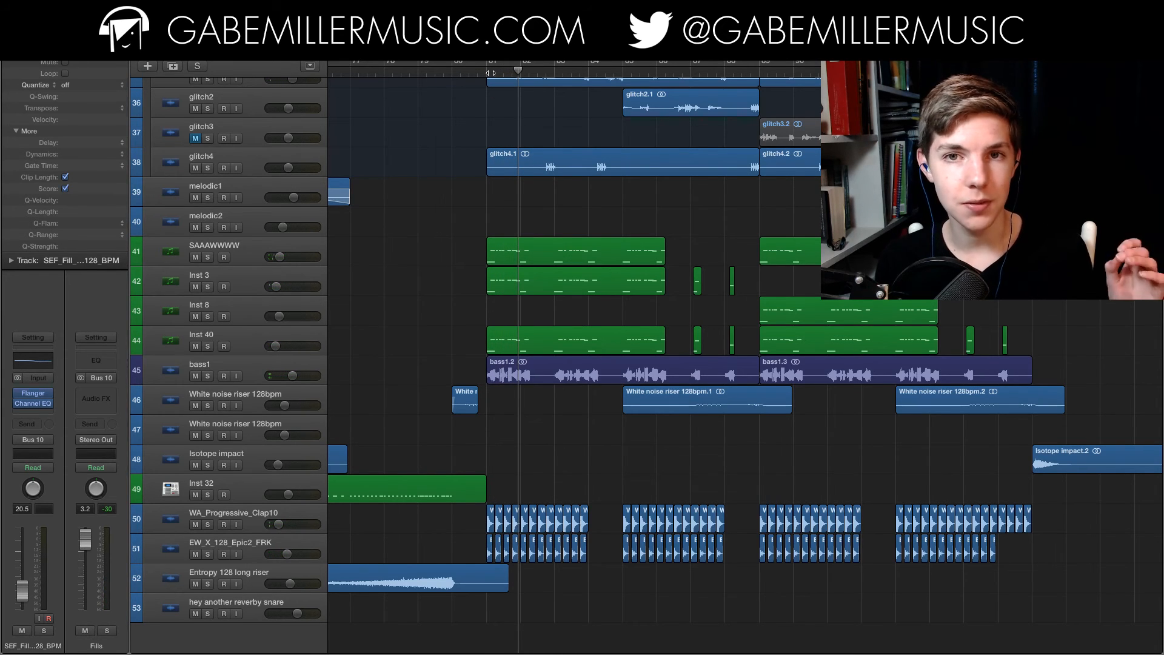
key(space)
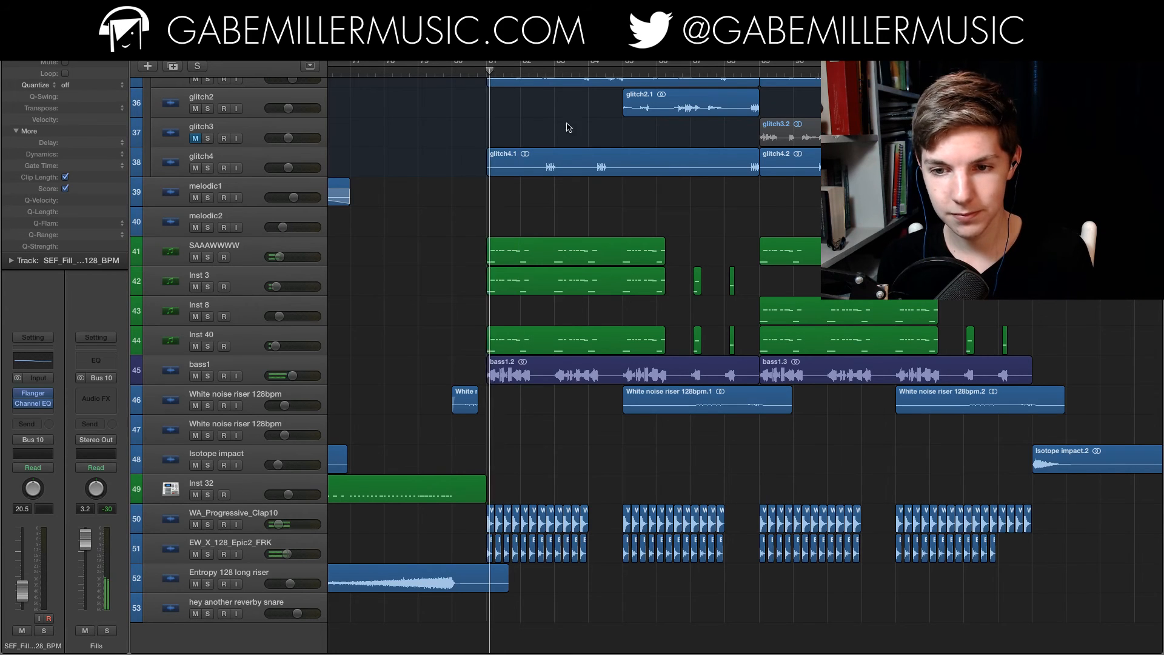
- Look ahead through the section, move playback to bar 89, and examine the drum, bass2 and glitch tracks
scroll(670, 199, right, 5)
scroll(661, 198, right, 3)
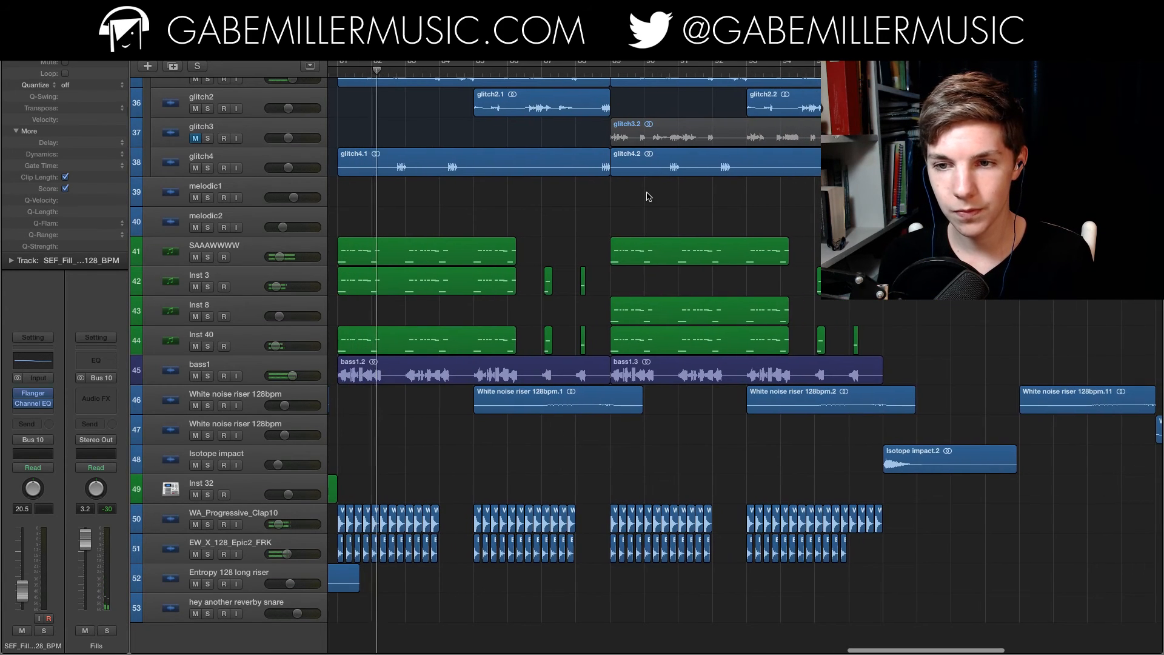
click(609, 72)
scroll(689, 252, up, 15)
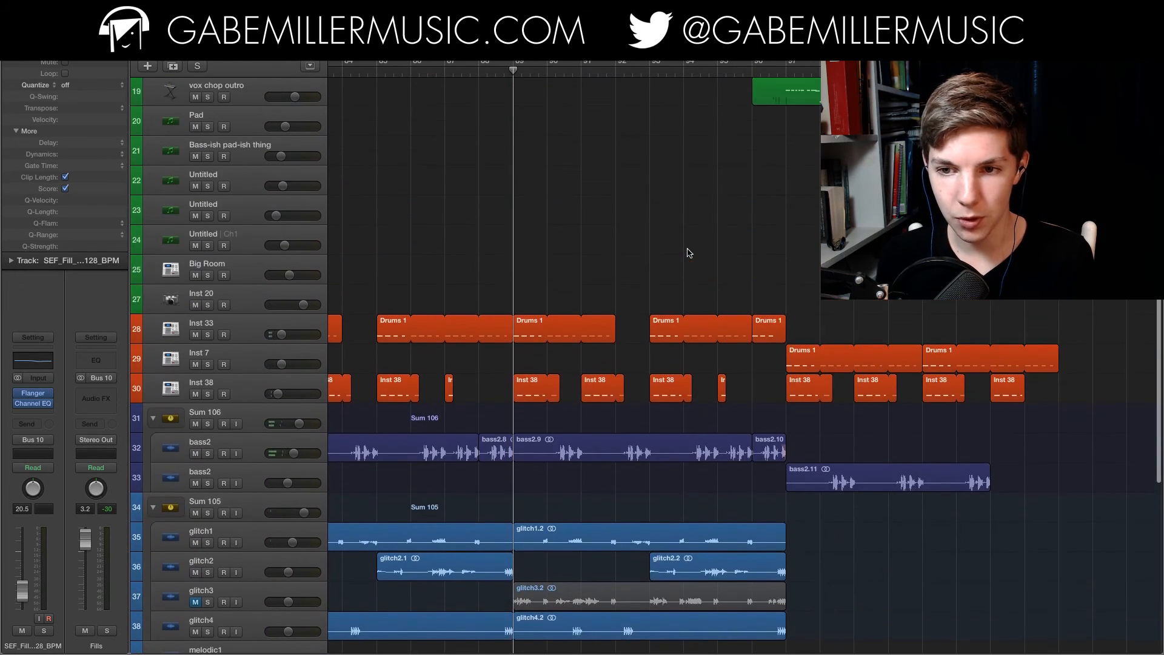
- Look over the section's tracks, solo Inst 8 to audition its region from bar 89, and clear the solo
scroll(689, 262, up, 3)
scroll(619, 181, left, 3)
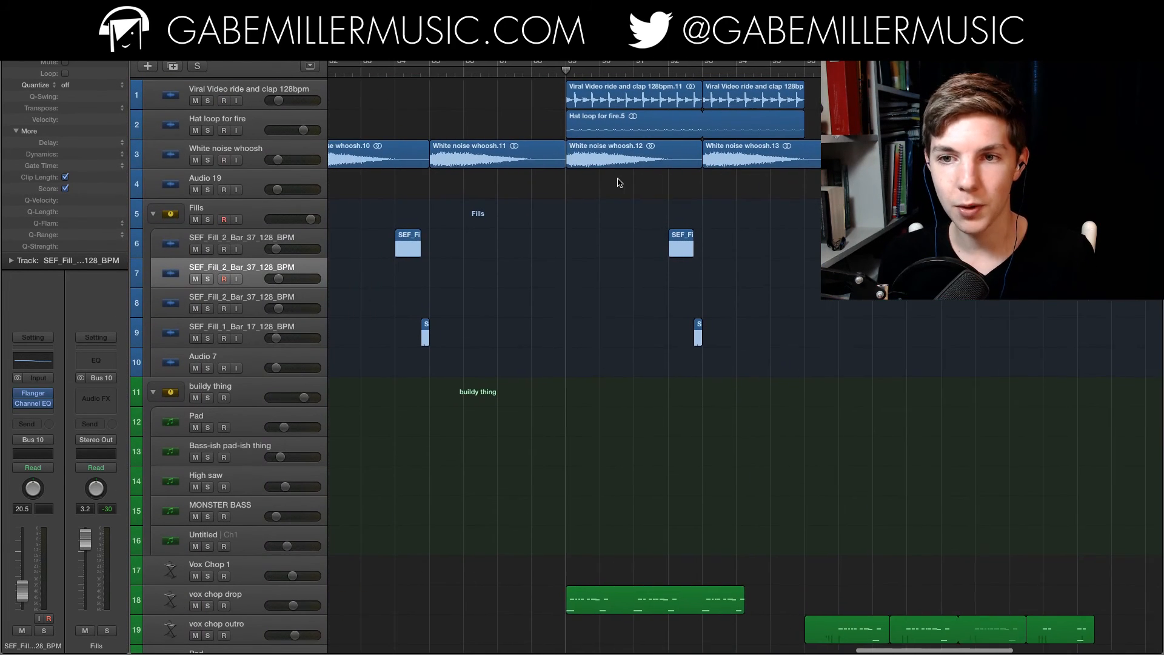
scroll(563, 125, left, 7)
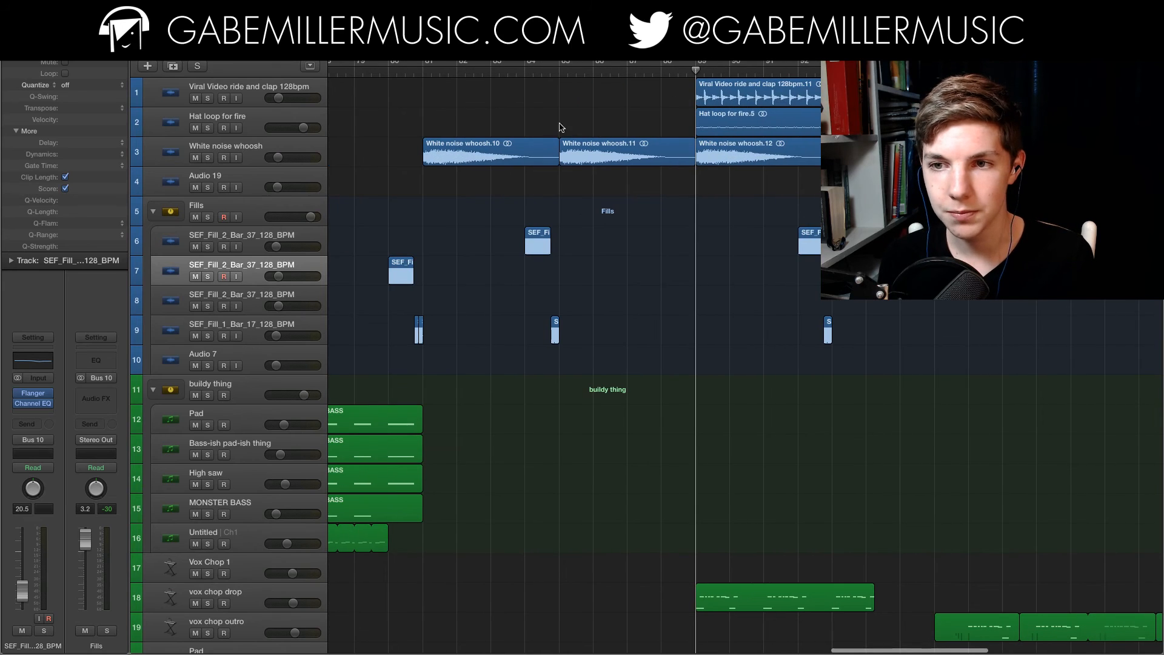
scroll(702, 161, down, 10)
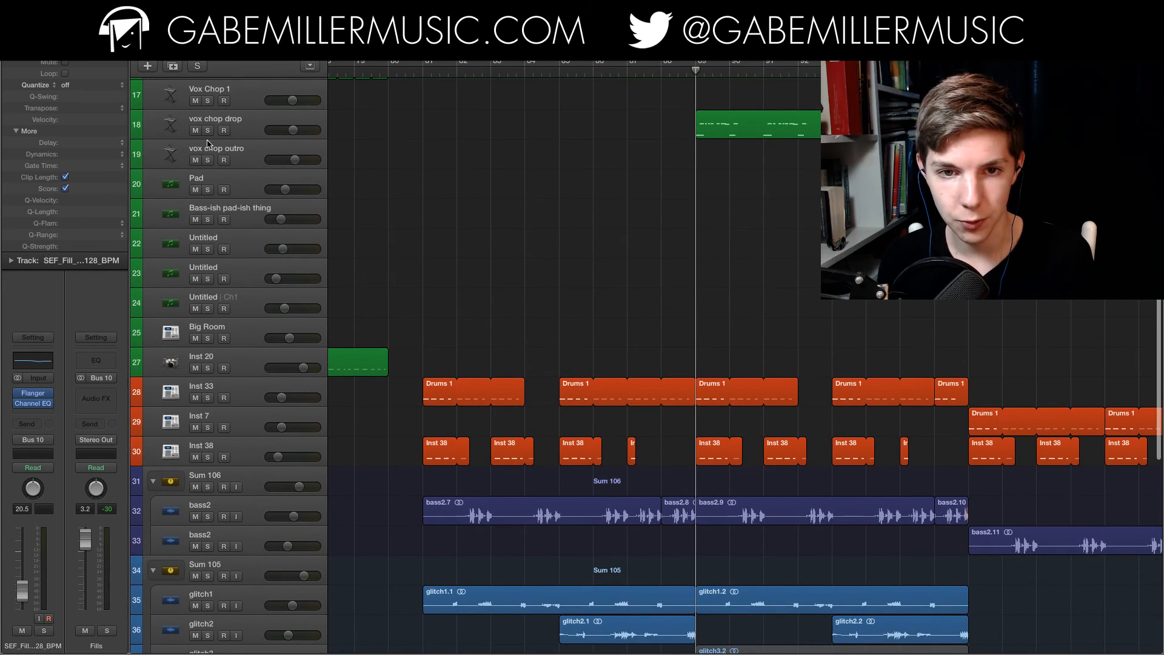
scroll(428, 146, down, 11)
scroll(576, 231, right, 8)
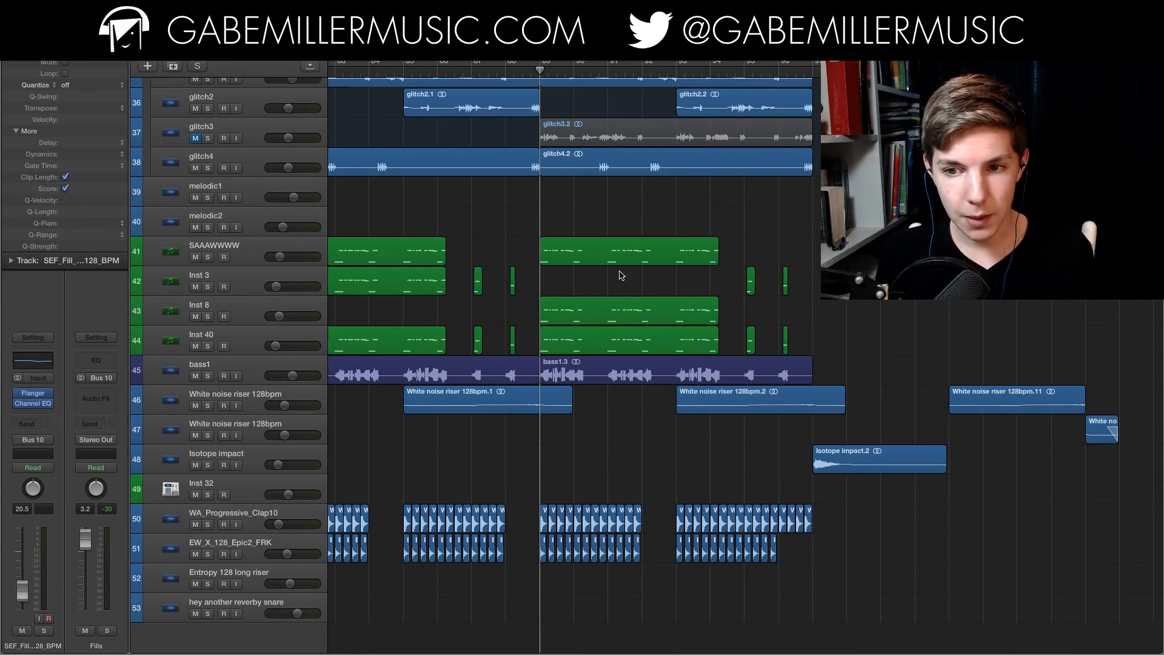
click(222, 309)
key(s)
key(super+Right)
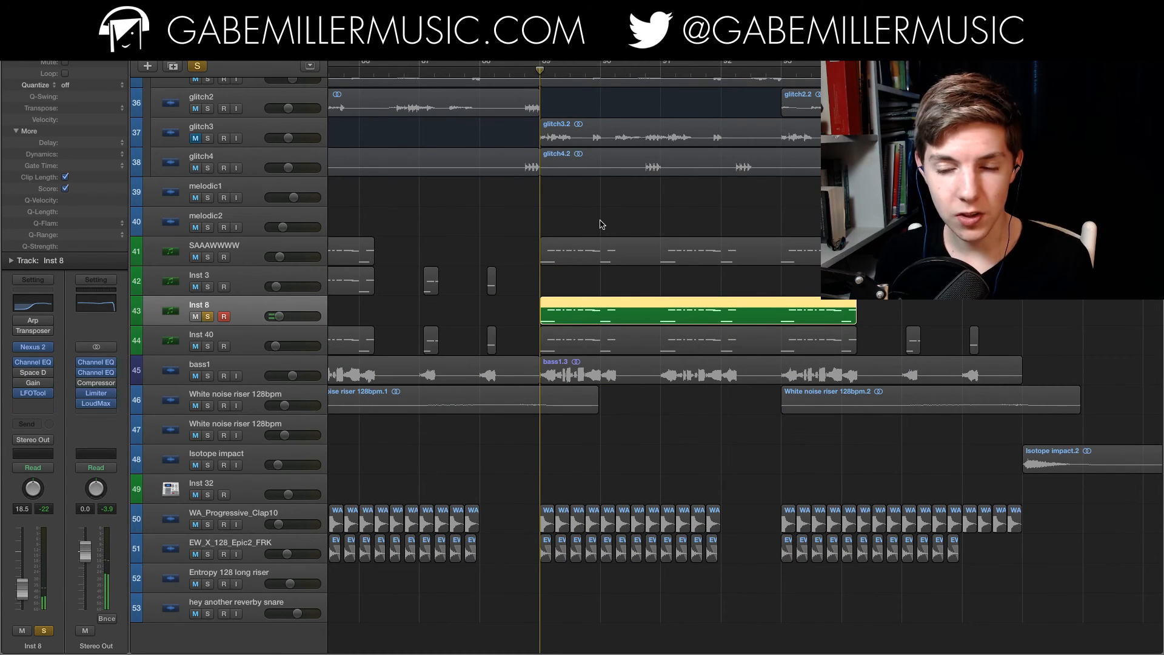
key(space)
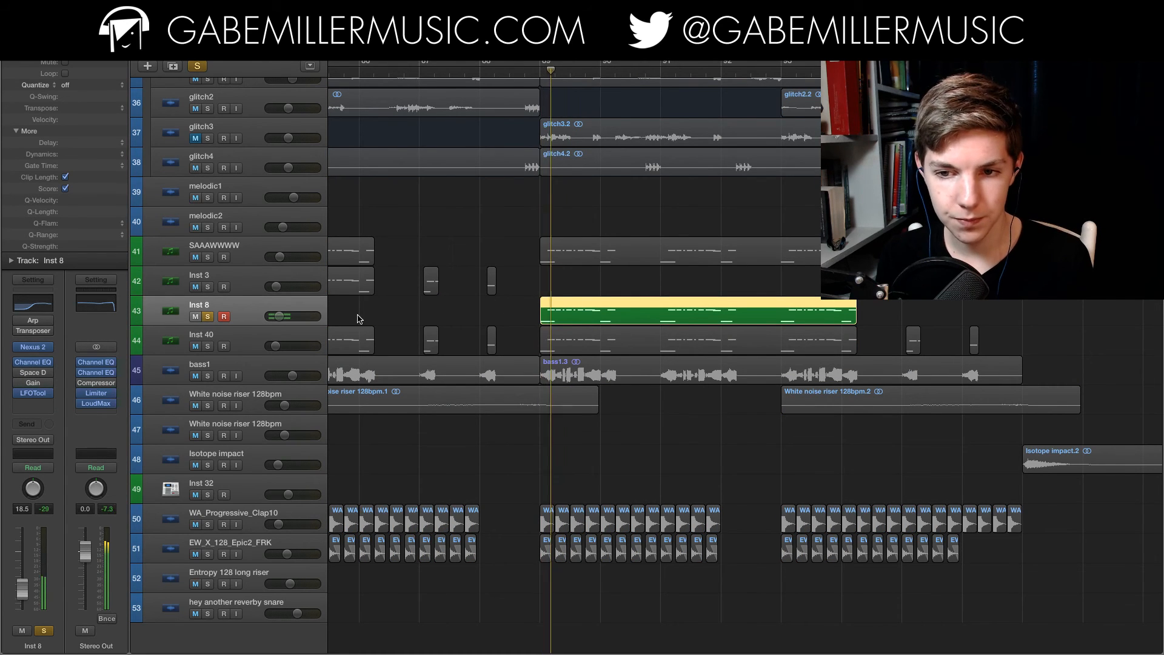
click(207, 317)
- Solo the vox chop drop track, audition it from bar 89, and clear the solo
scroll(550, 304, up, 15)
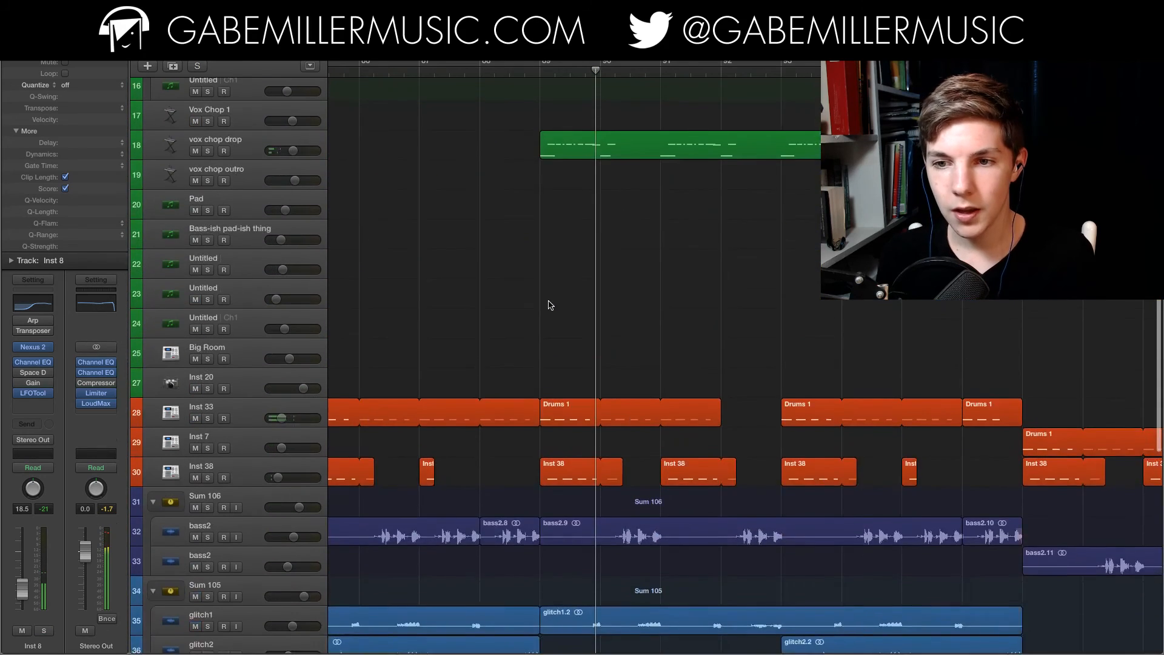
click(257, 350)
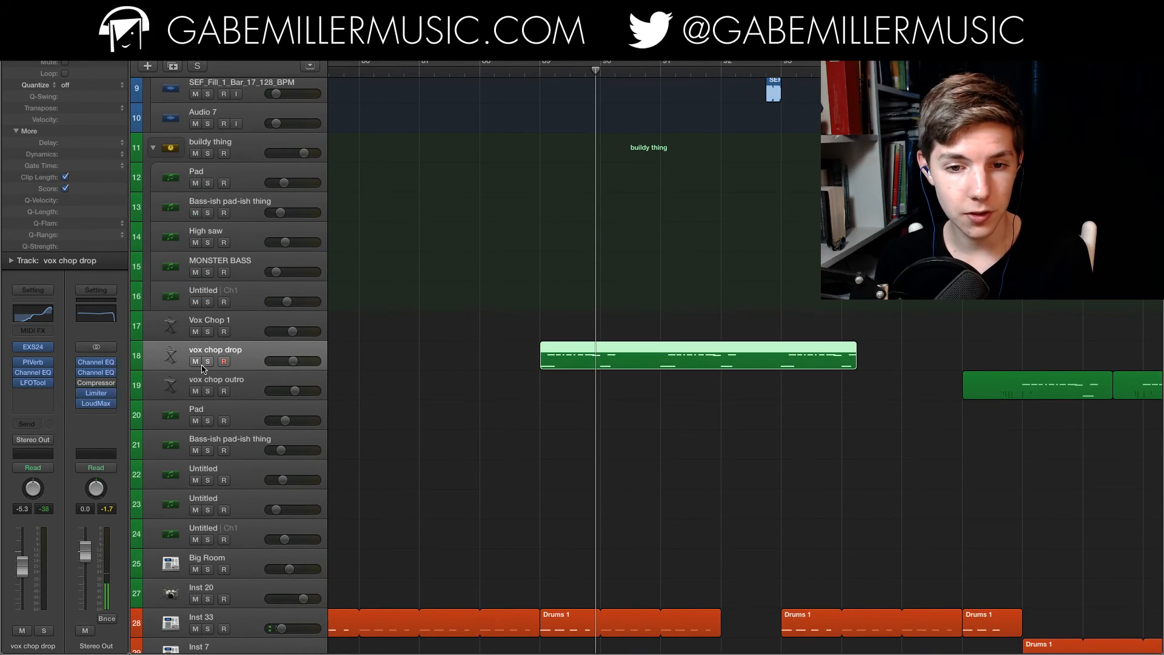
key(s)
click(549, 68)
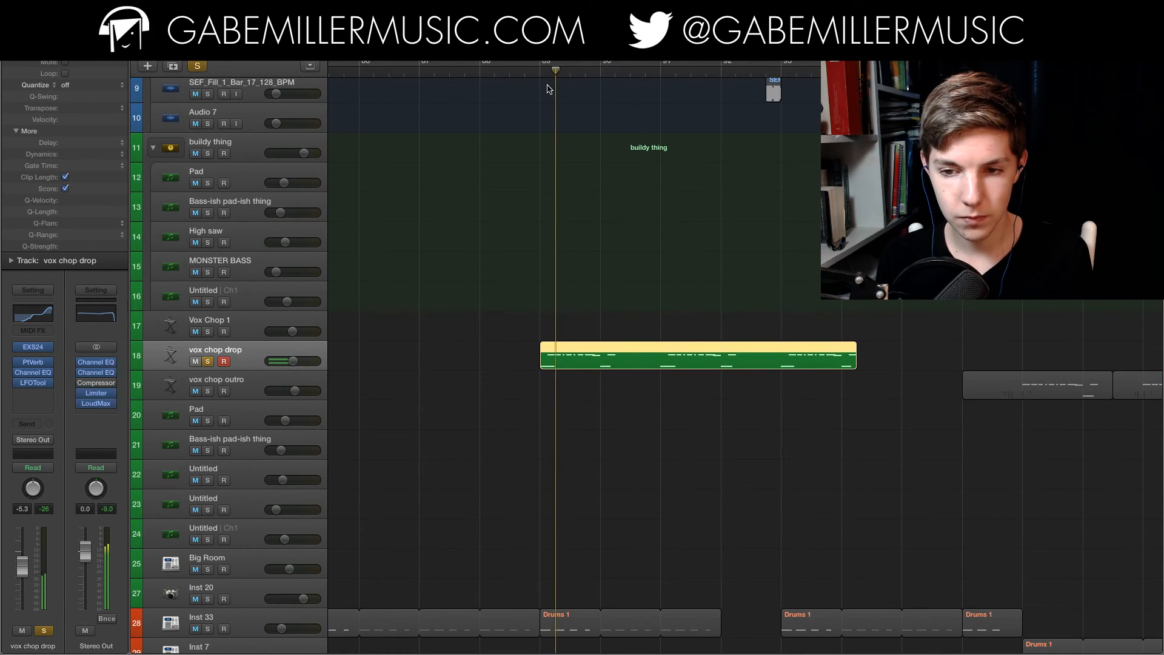
scroll(554, 158, right, 3)
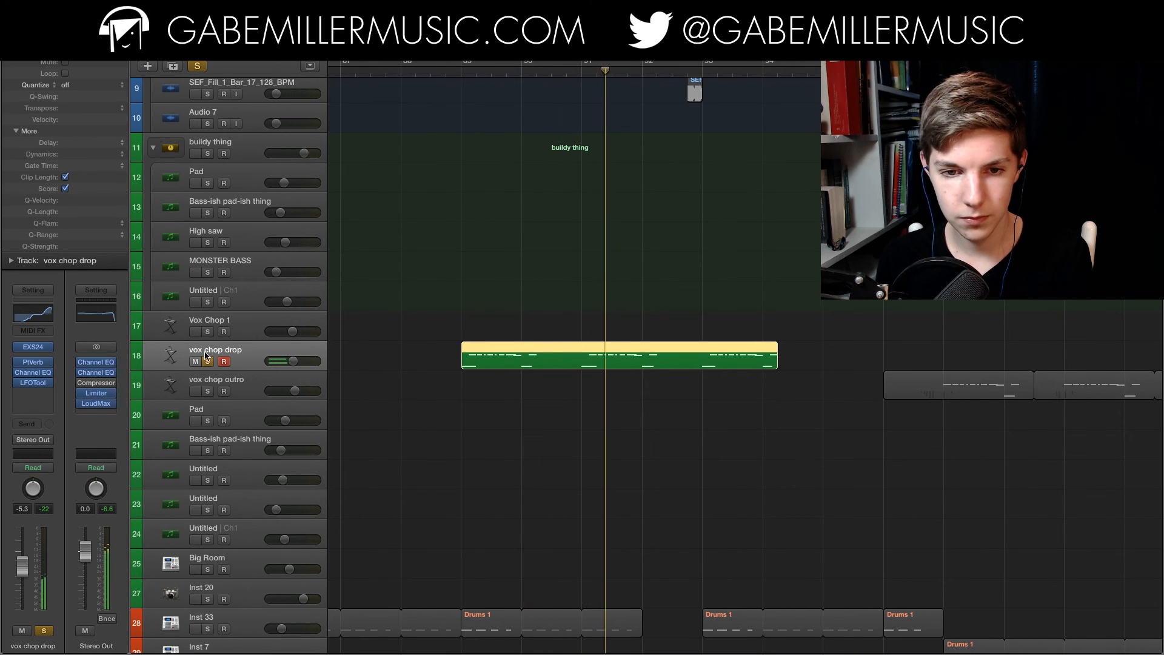
key(s)
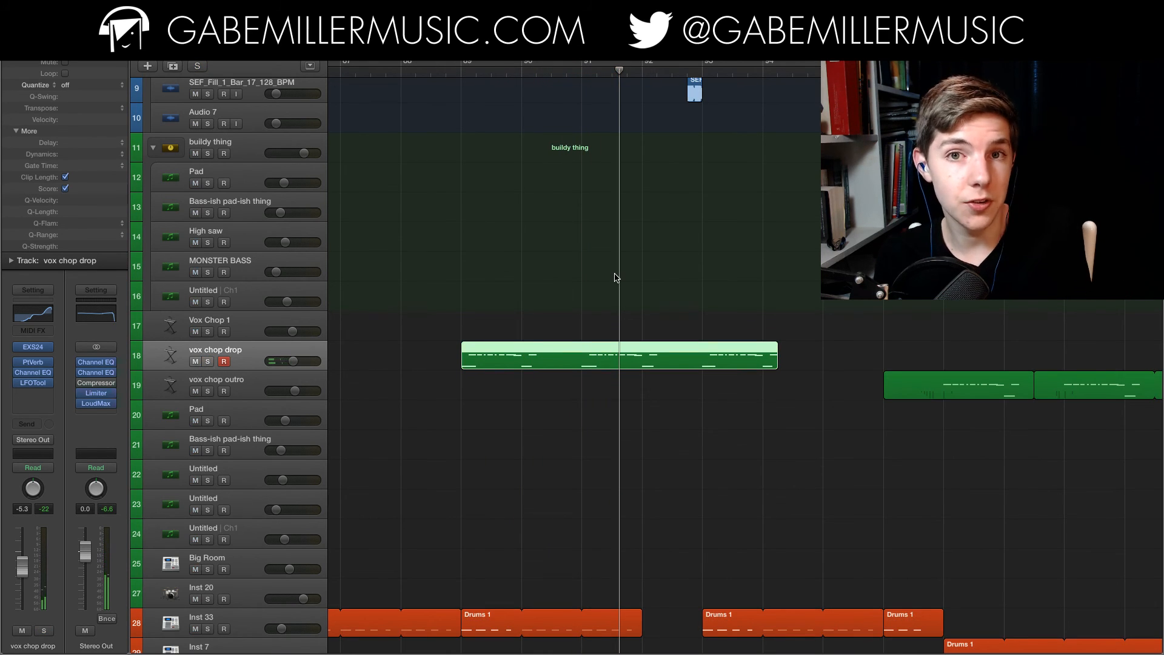
- Look over the outro's tracks, select the vox chop outro track, and replay the full mix from bar 97
scroll(618, 274, up, 5)
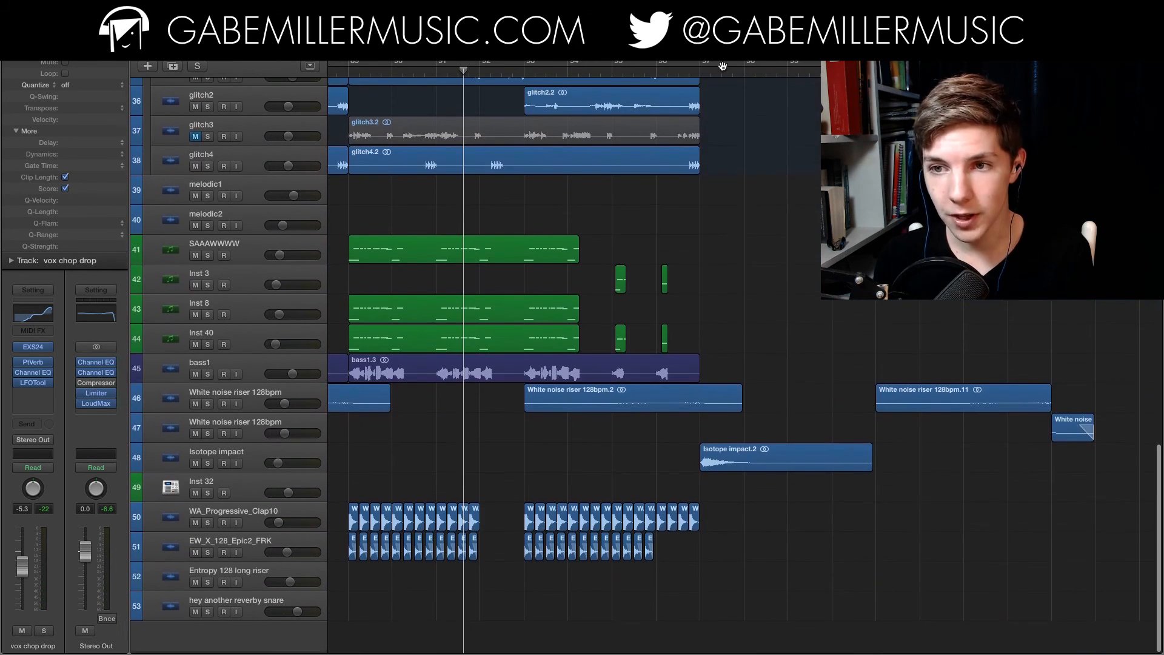
scroll(536, 225, up, 10)
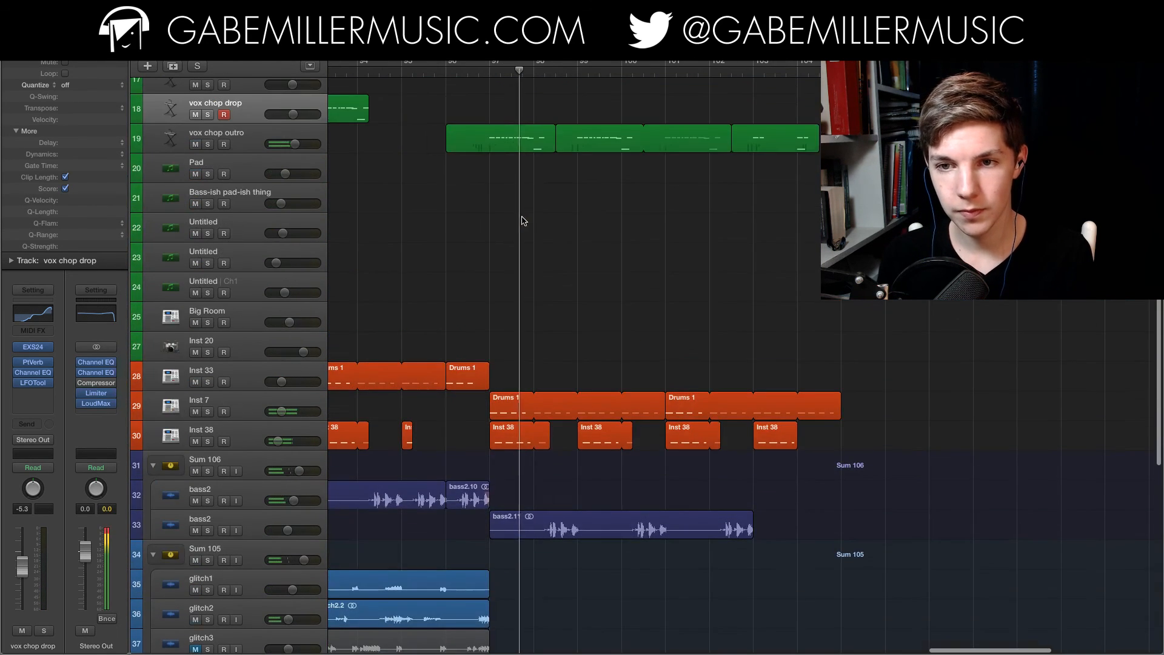
scroll(525, 220, up, 6)
scroll(526, 218, up, 3)
scroll(514, 223, down, 8)
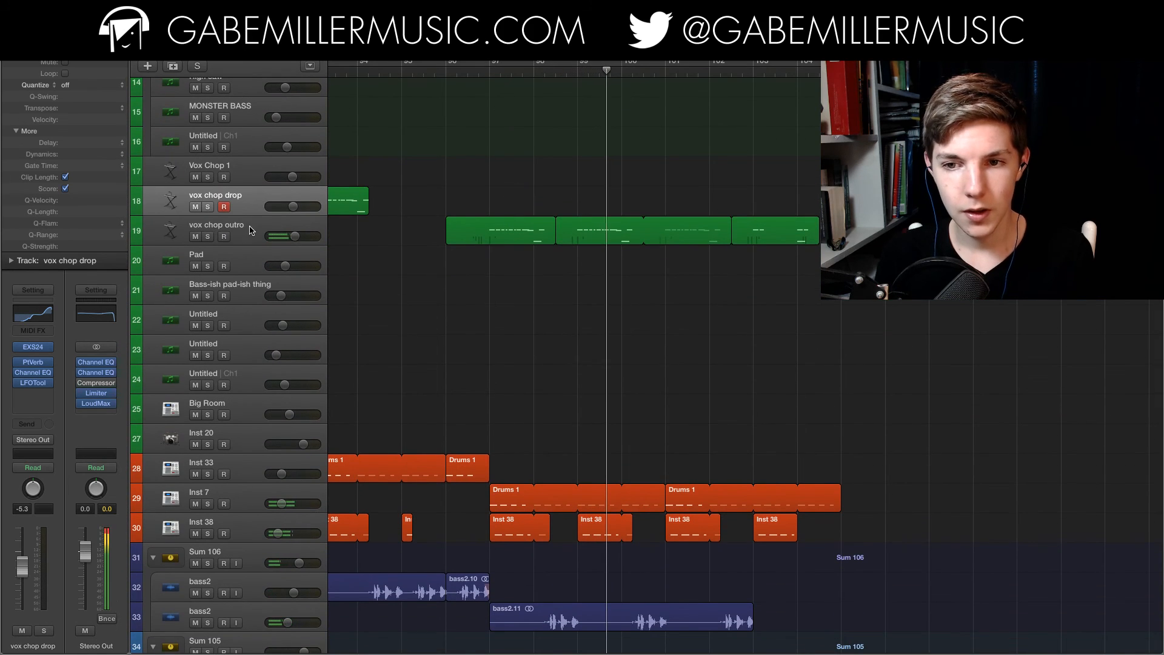
click(264, 235)
click(440, 277)
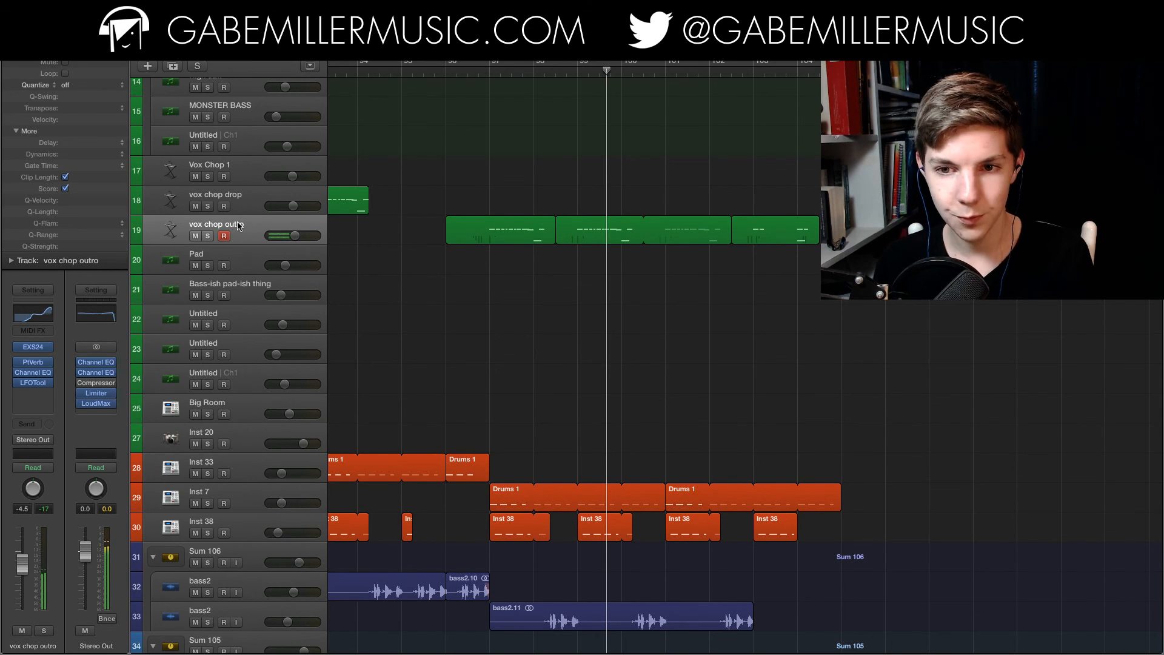
click(488, 73)
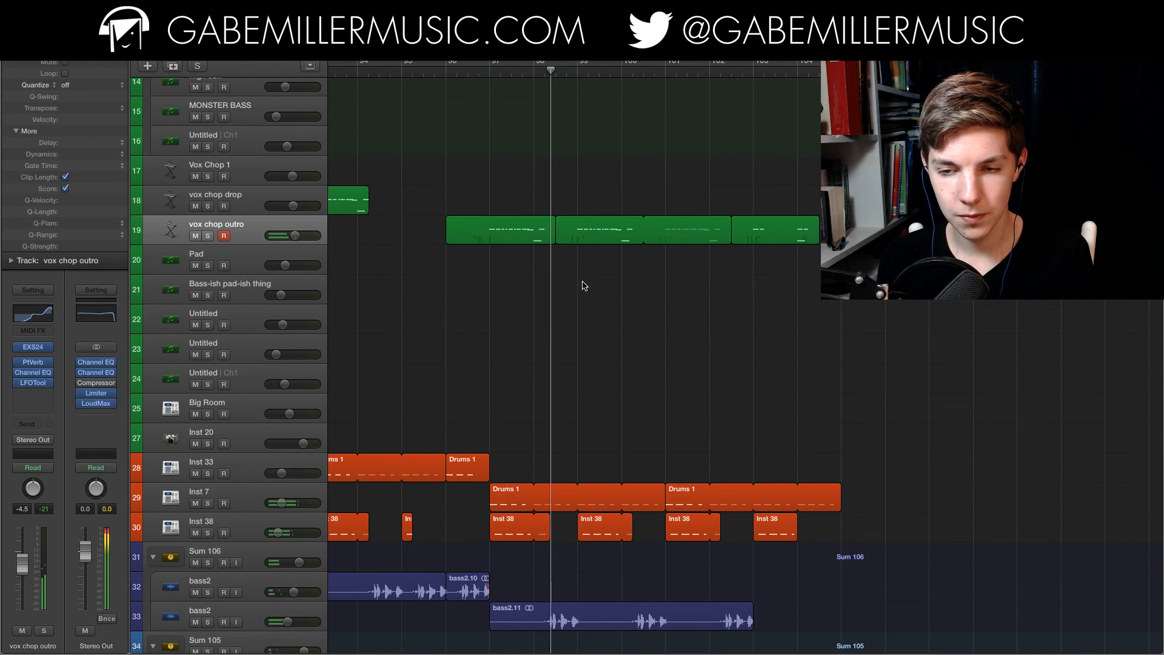
- Look back at the vox chop drop region and play the outro from the second vox chop outro region's start
scroll(579, 279, down, 3)
scroll(533, 212, left, 1)
scroll(534, 211, left, 5)
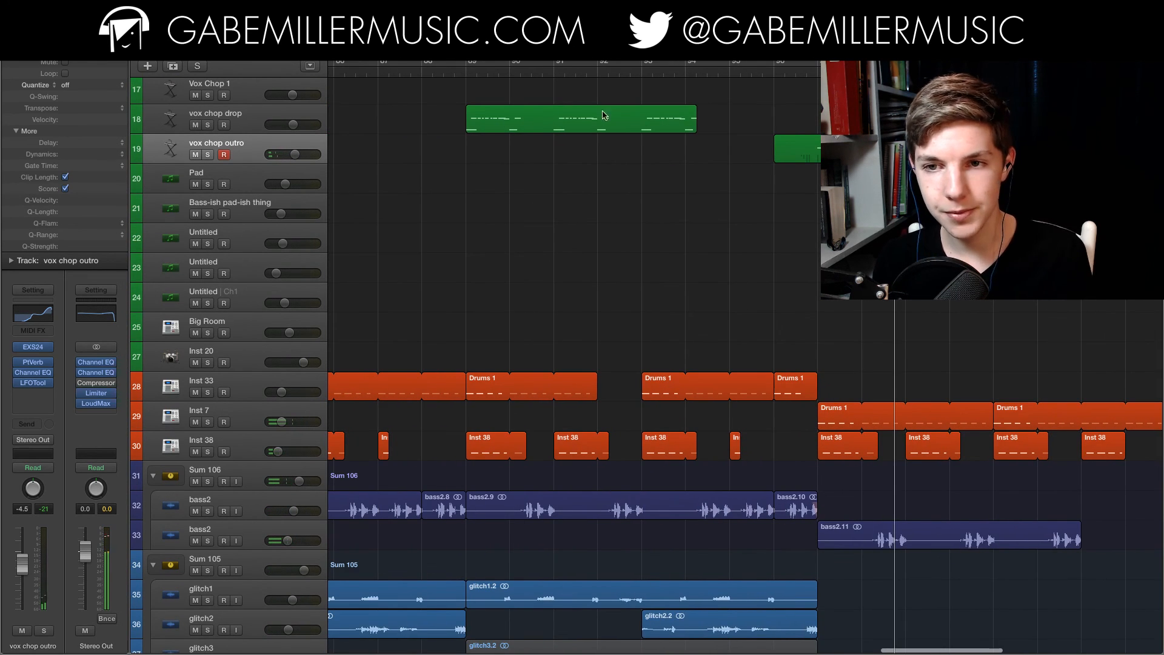
scroll(614, 116, right, 4)
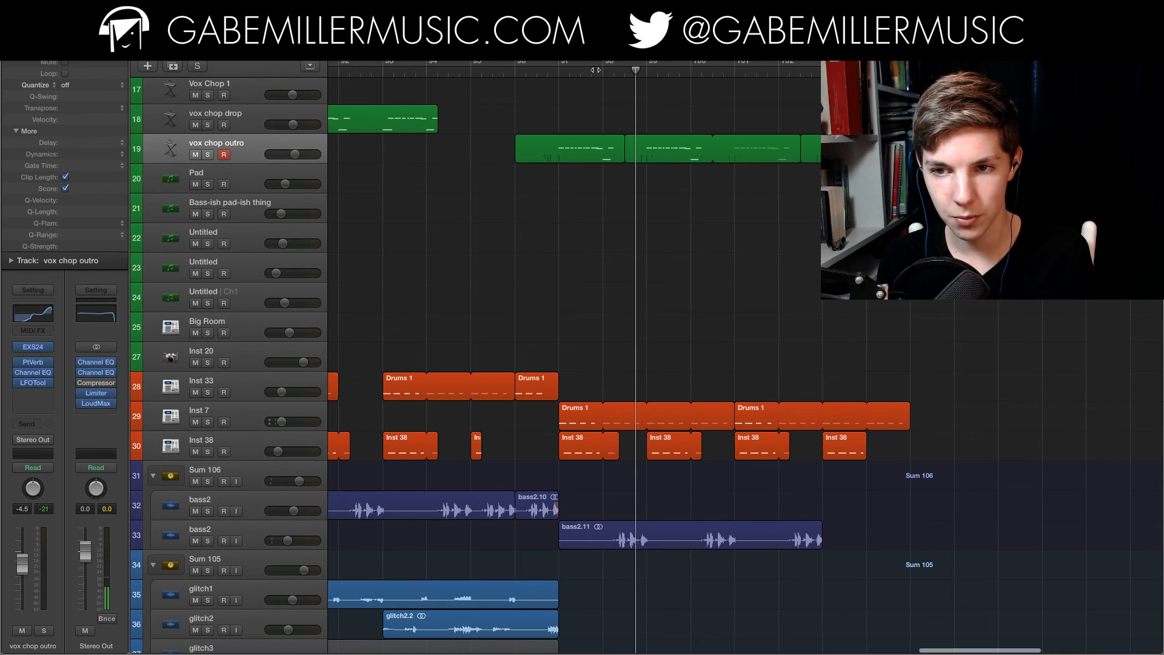
click(624, 73)
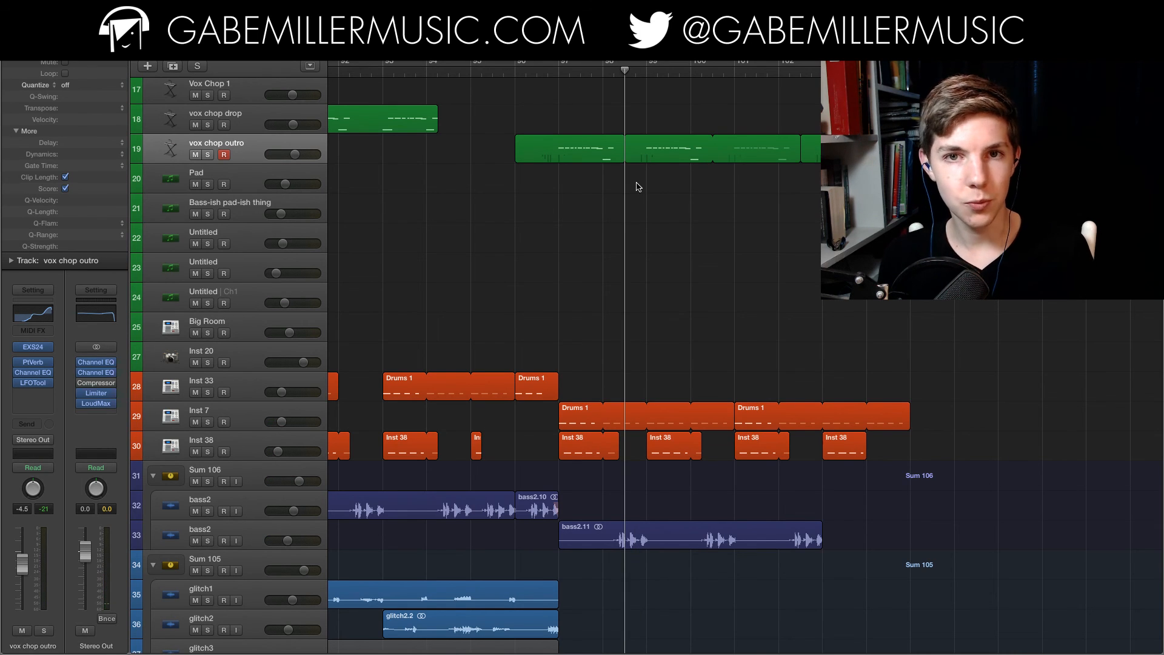
key(space)
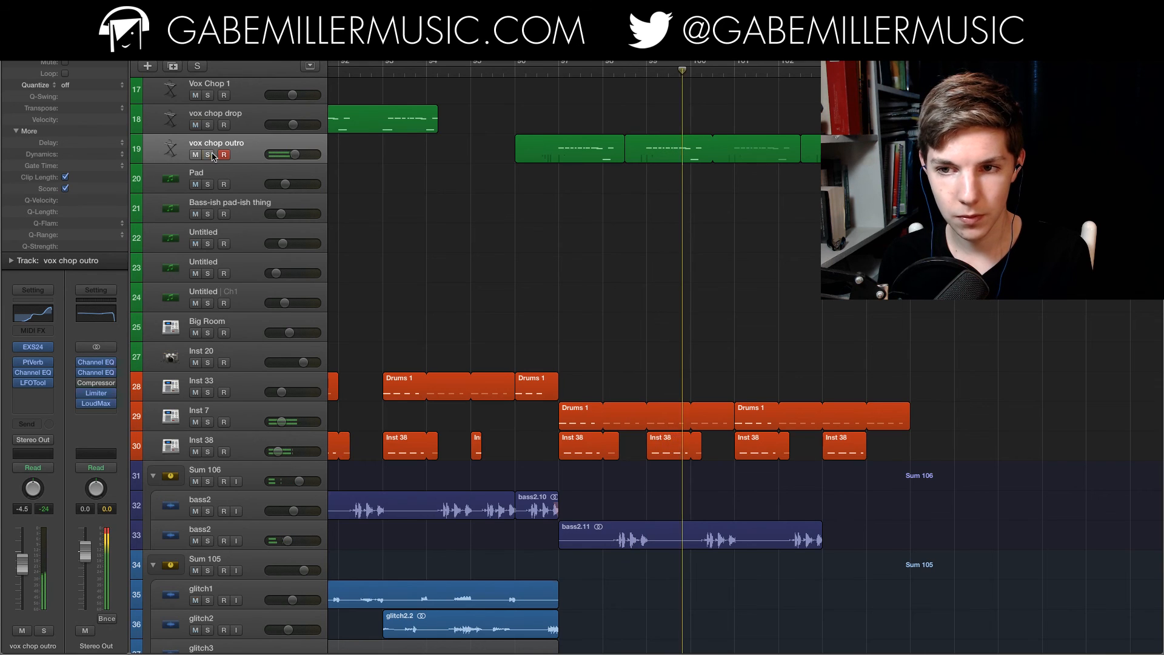
- Solo the Inst 7 drum track briefly, clear the solo, and look over the outro's riser and impact tracks
scroll(417, 338, down, 5)
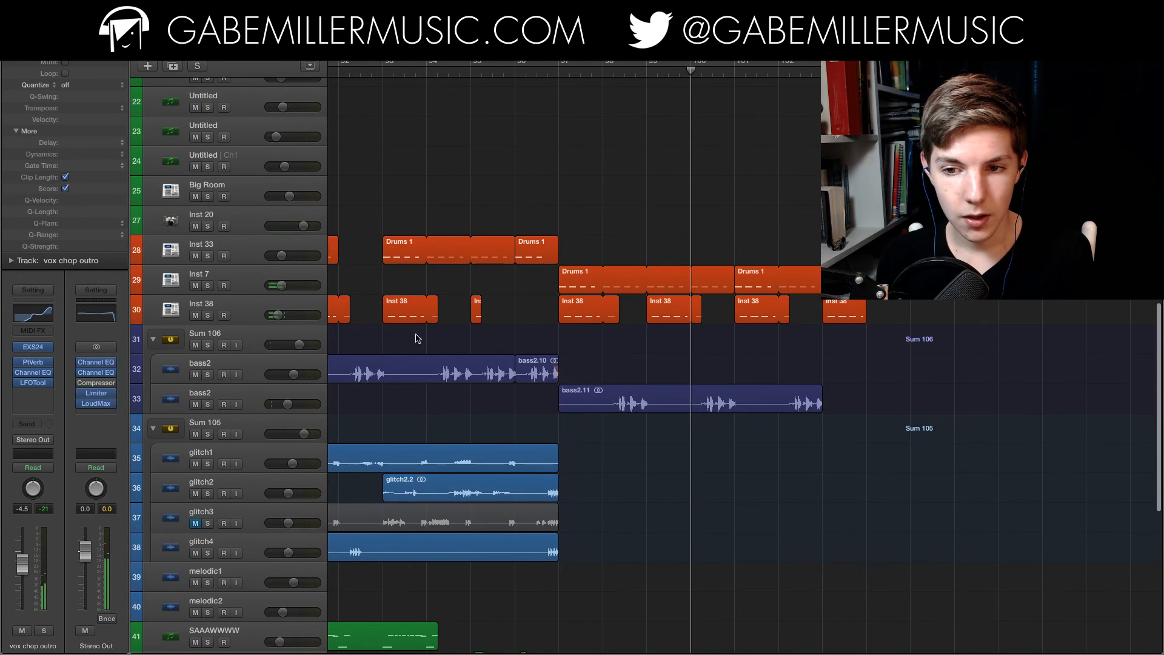
click(243, 272)
key(s)
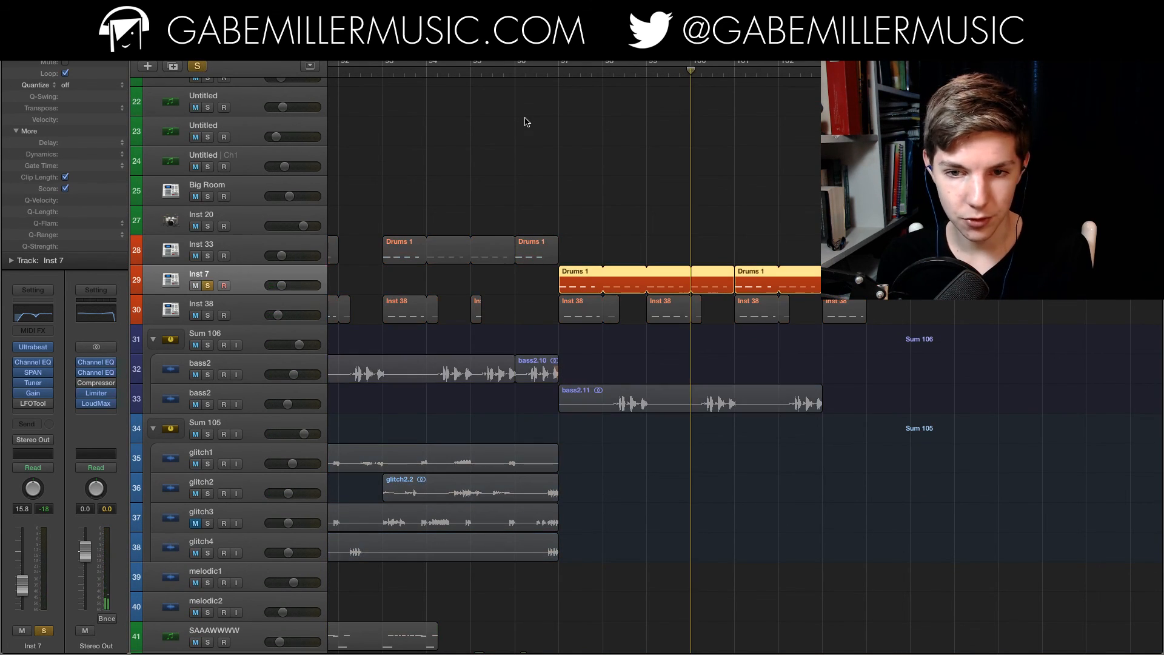
key(s)
scroll(741, 187, down, 10)
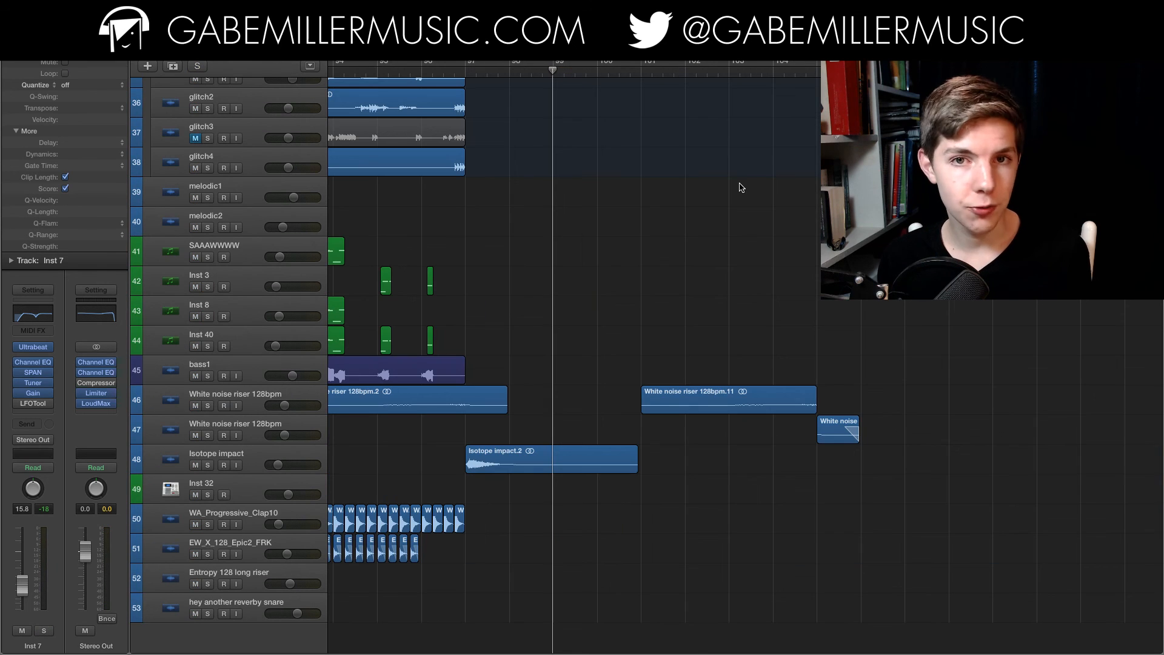